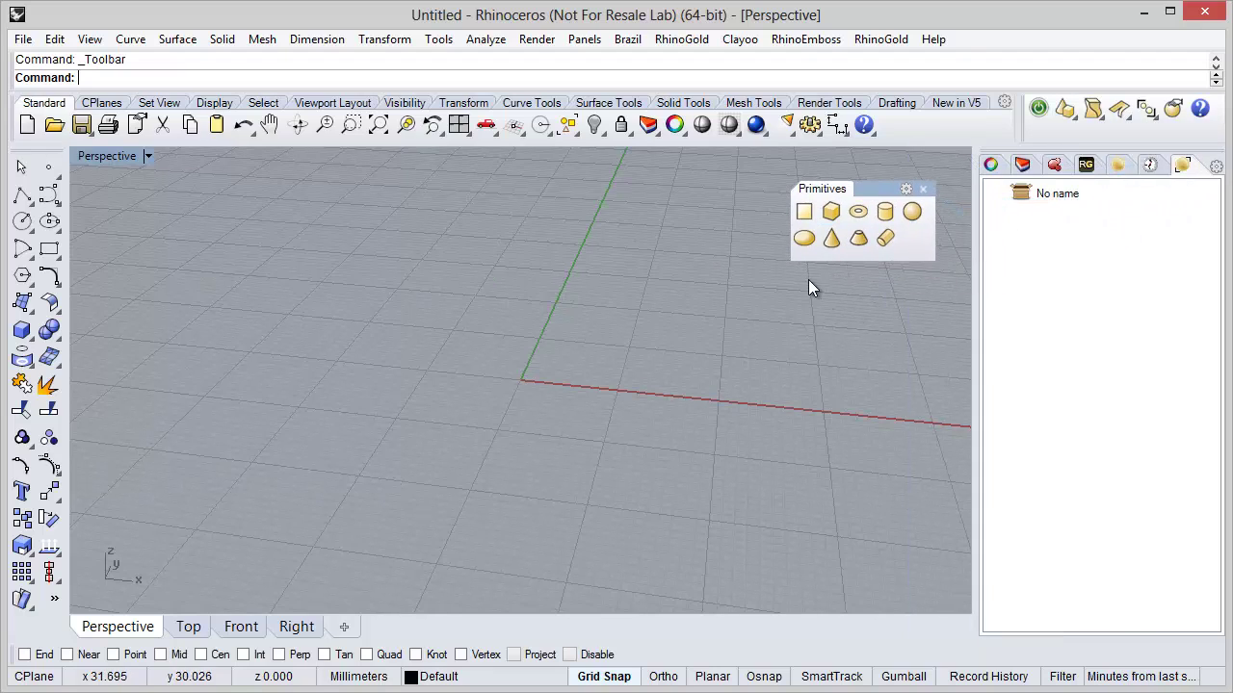
Create a Clayoo quad ellipsoid at the origin and show the viewport in shaded display
click(804, 238)
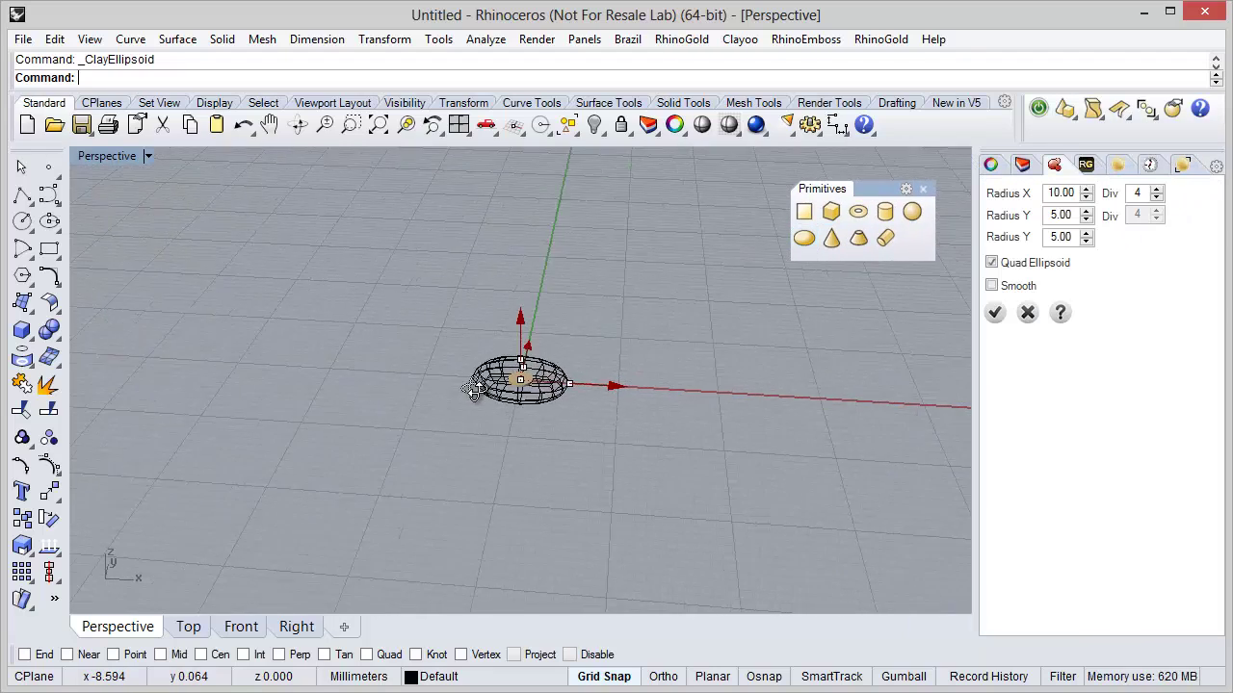
right_drag(474, 390, 564, 416)
scroll(533, 387, up, 6)
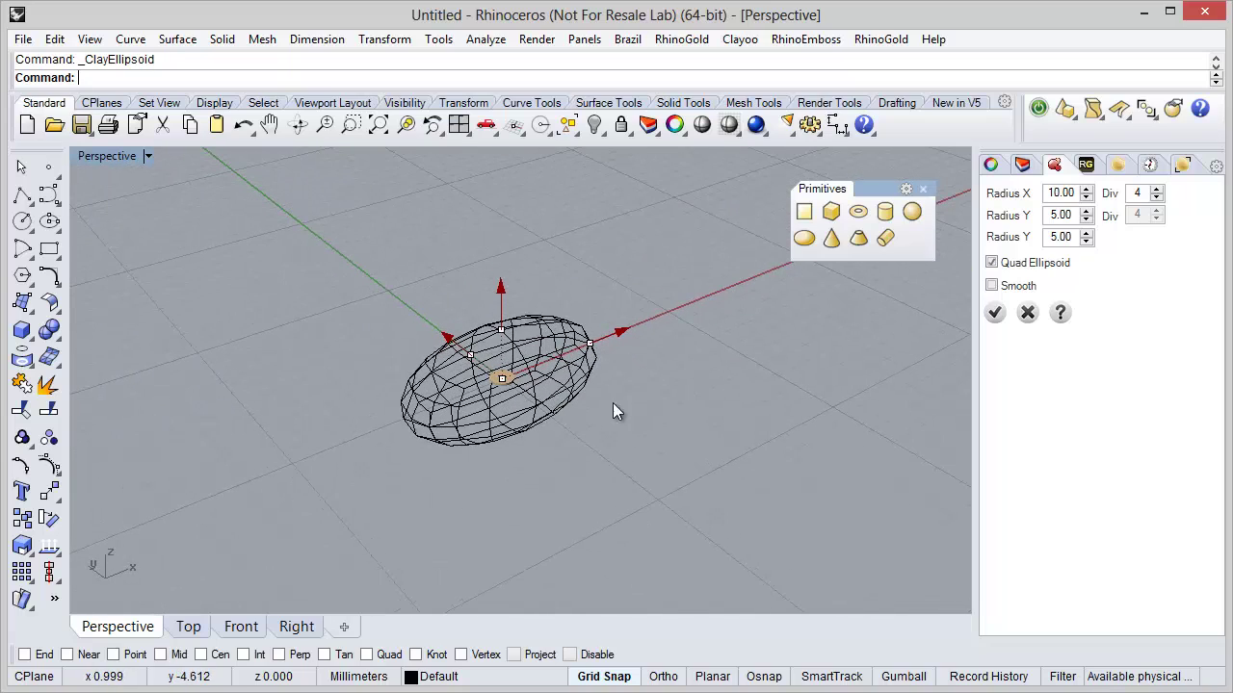
click(729, 125)
mouse_move(587, 369)
right_down()
mouse_move(660, 331)
mouse_move(611, 357)
mouse_move(593, 434)
mouse_move(587, 418)
mouse_move(563, 425)
right_up()
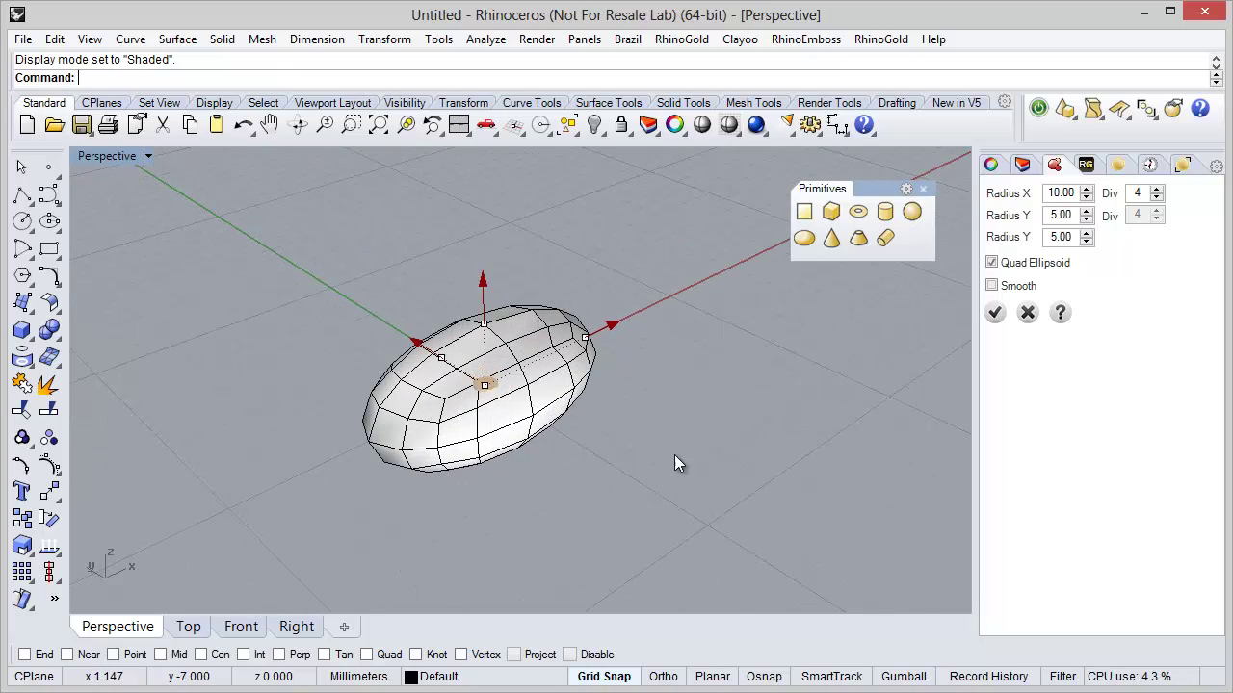
right_drag(793, 366, 662, 479)
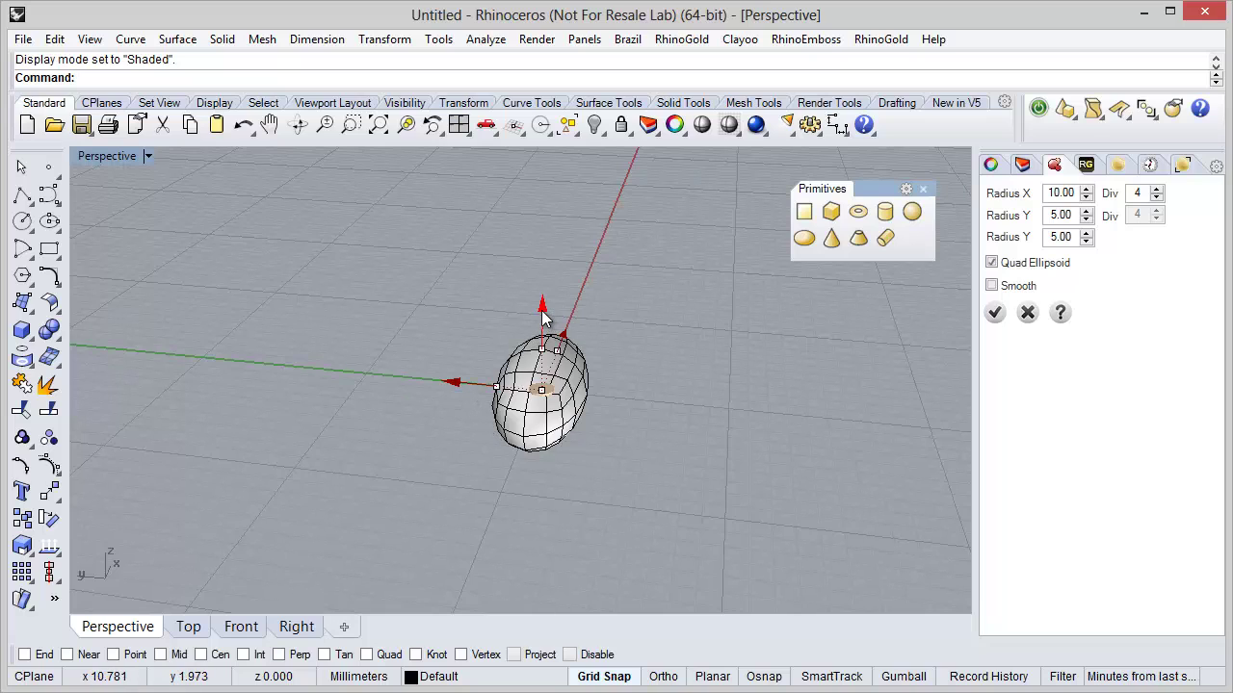
right_drag(702, 358, 689, 373)
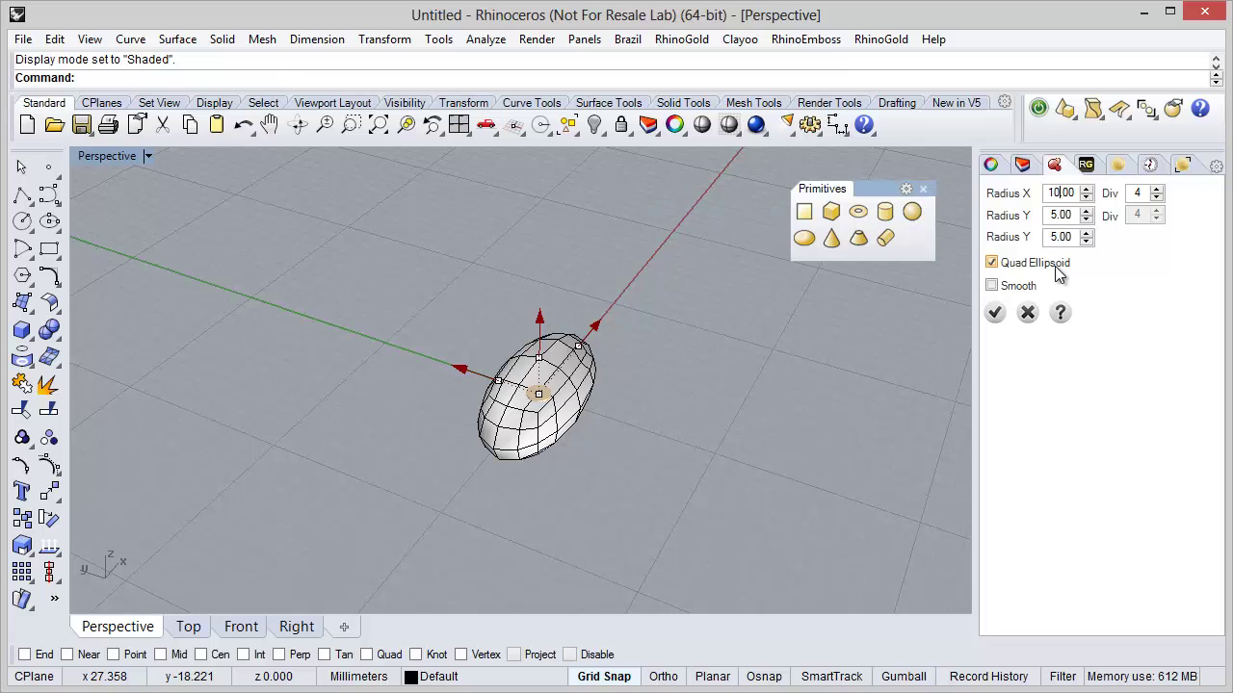
Set the ellipsoid's three radii to 100, 50 and 50, with 3 divisions
click(1058, 215)
key(BackSpace)
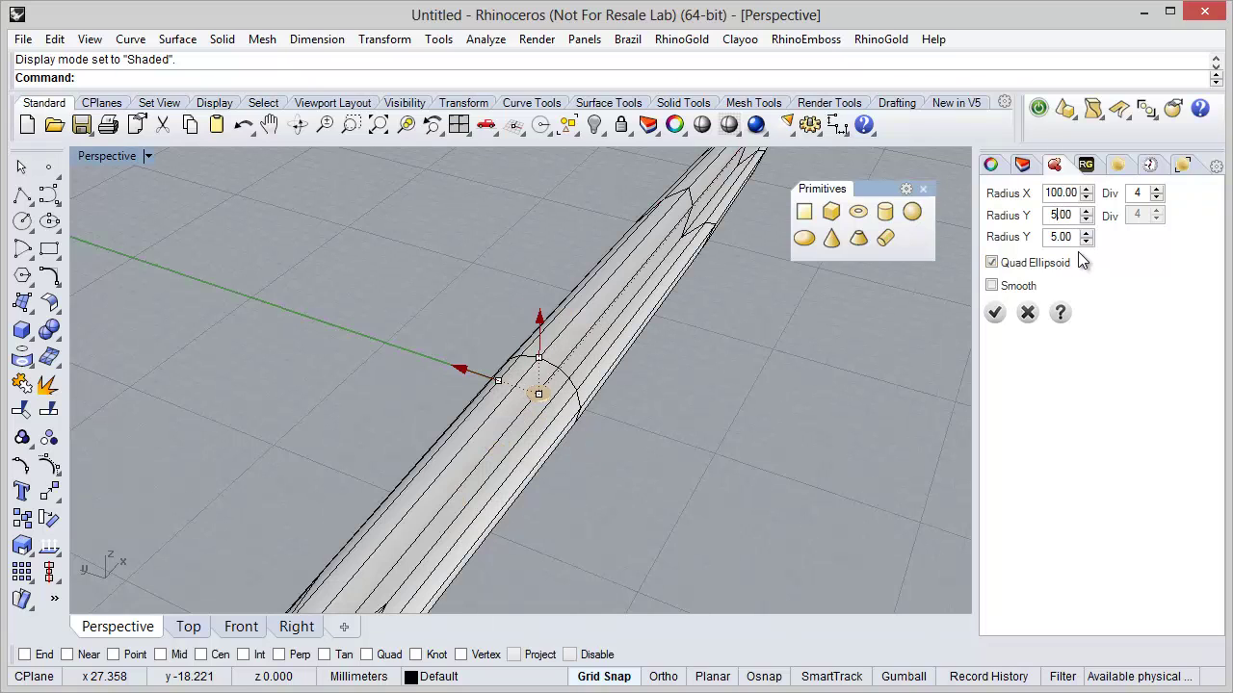
click(1056, 237)
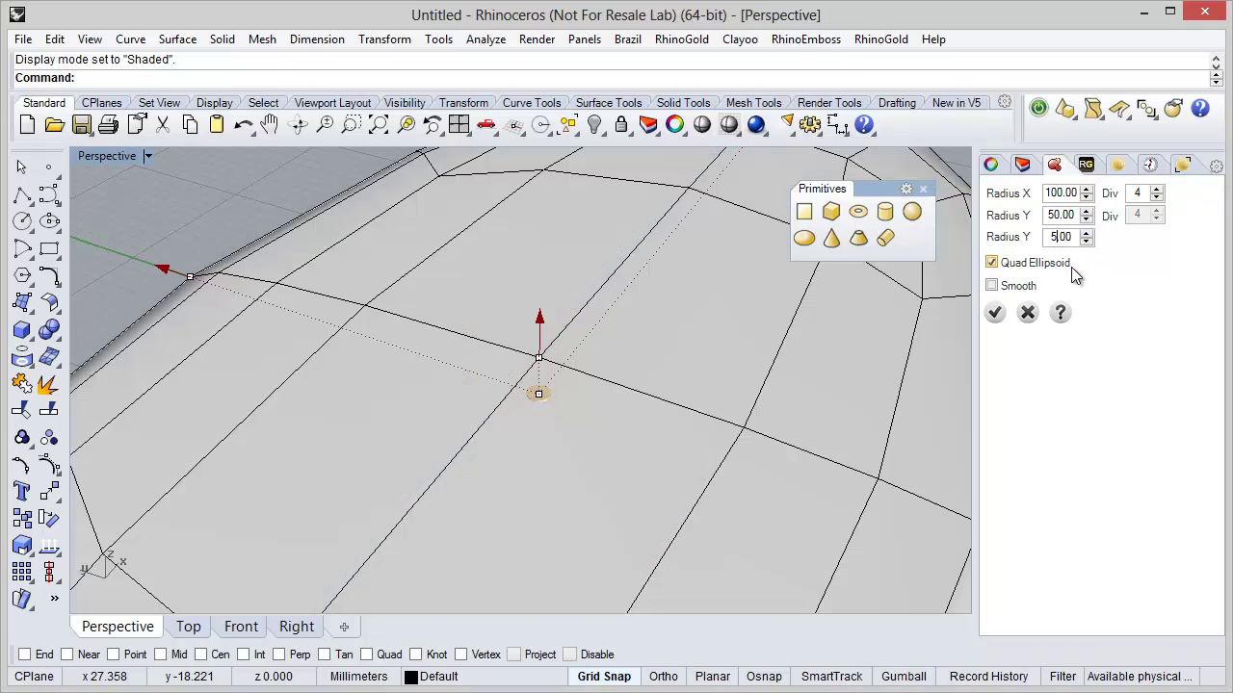
text(.)
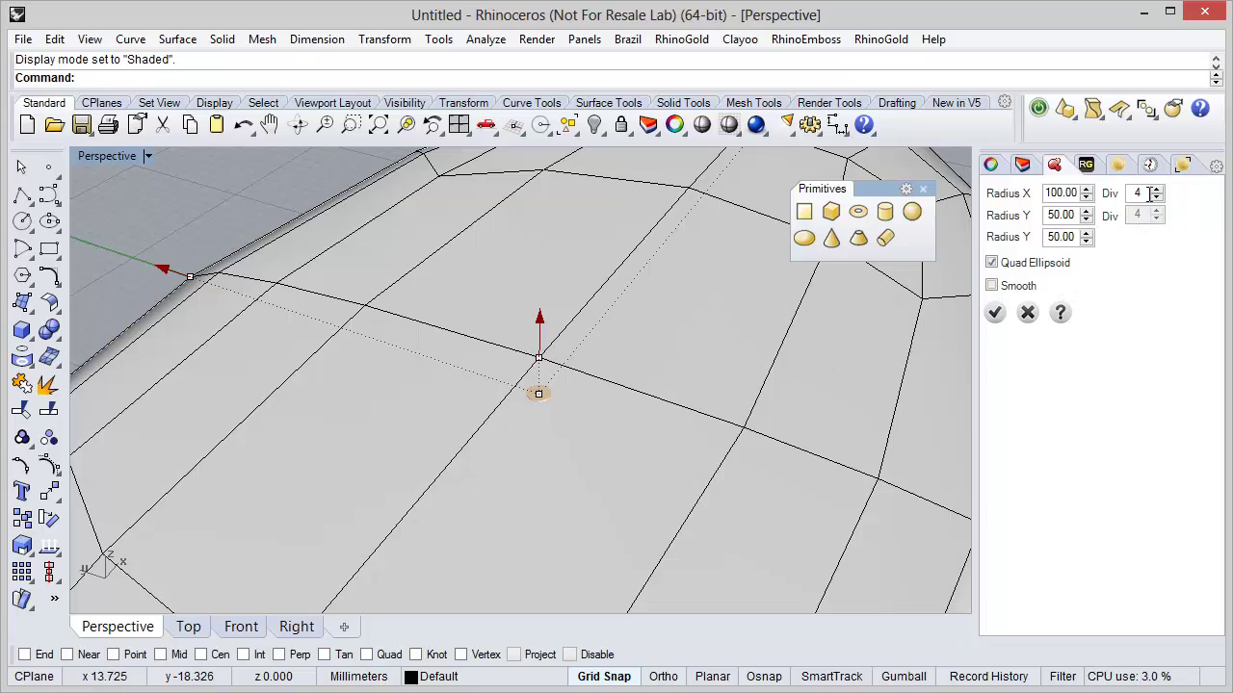
click(1156, 199)
scroll(704, 376, down, 4)
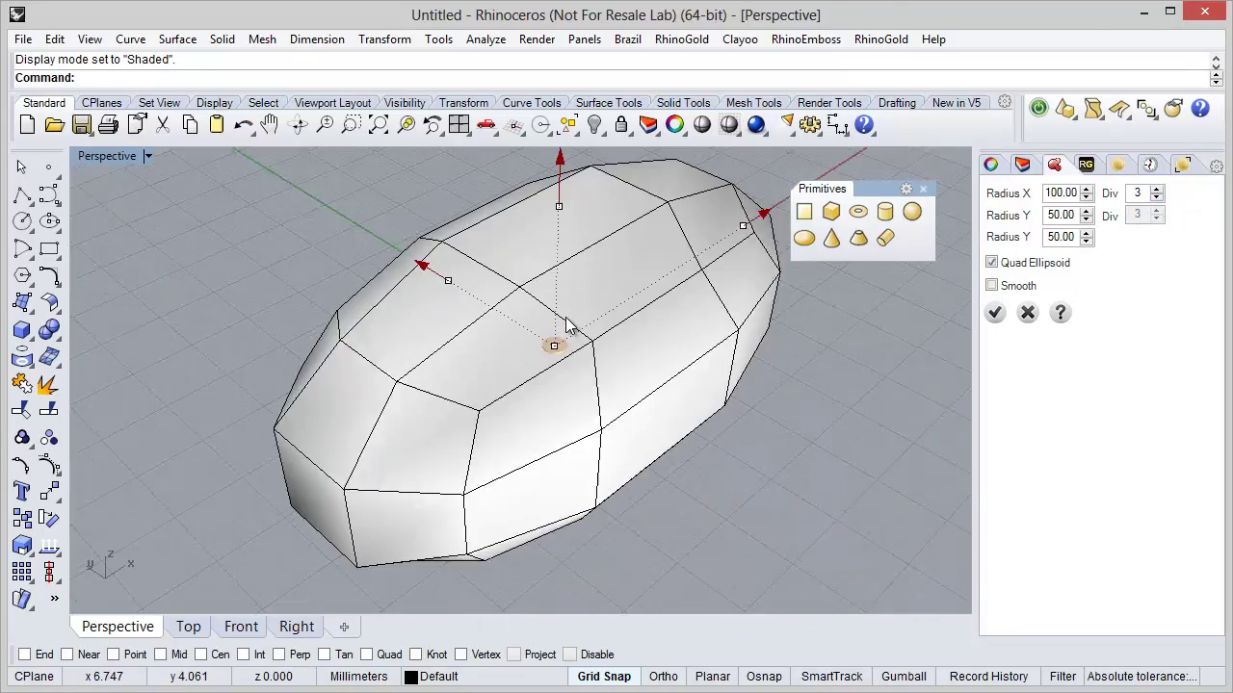
Make the ellipsoid smooth, reduce its X radius to 75 and accept it
right_drag(592, 420, 931, 371)
click(992, 287)
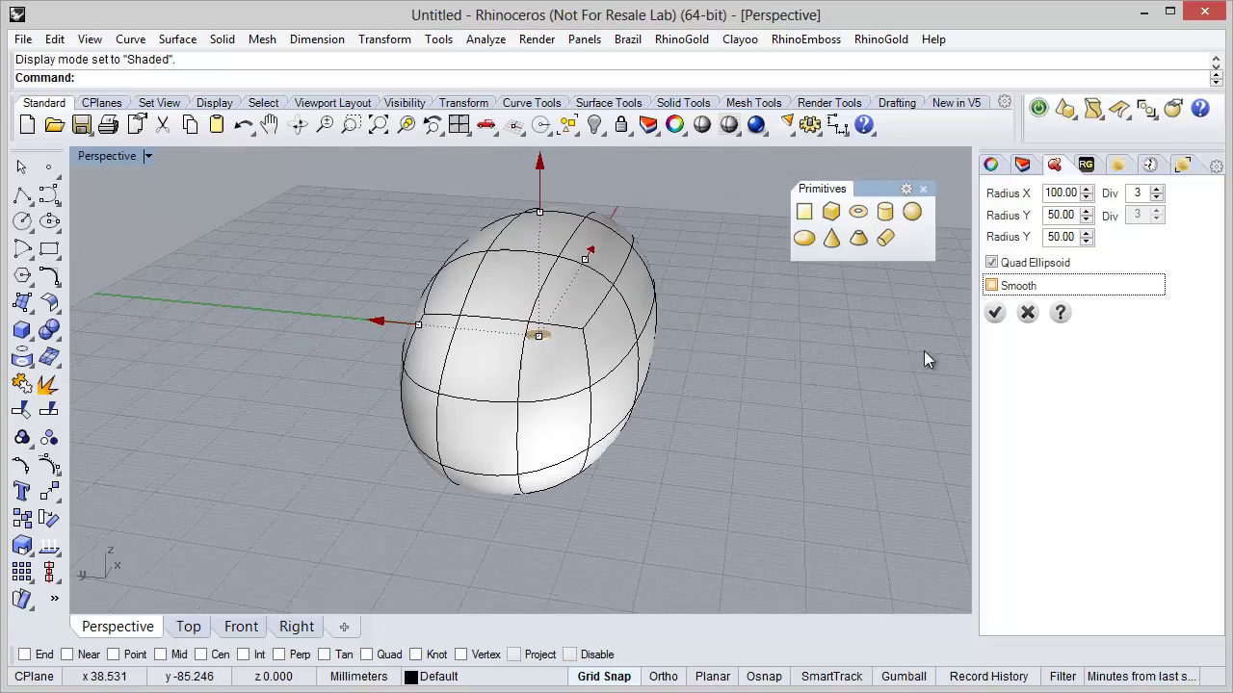
right_drag(681, 432, 578, 443)
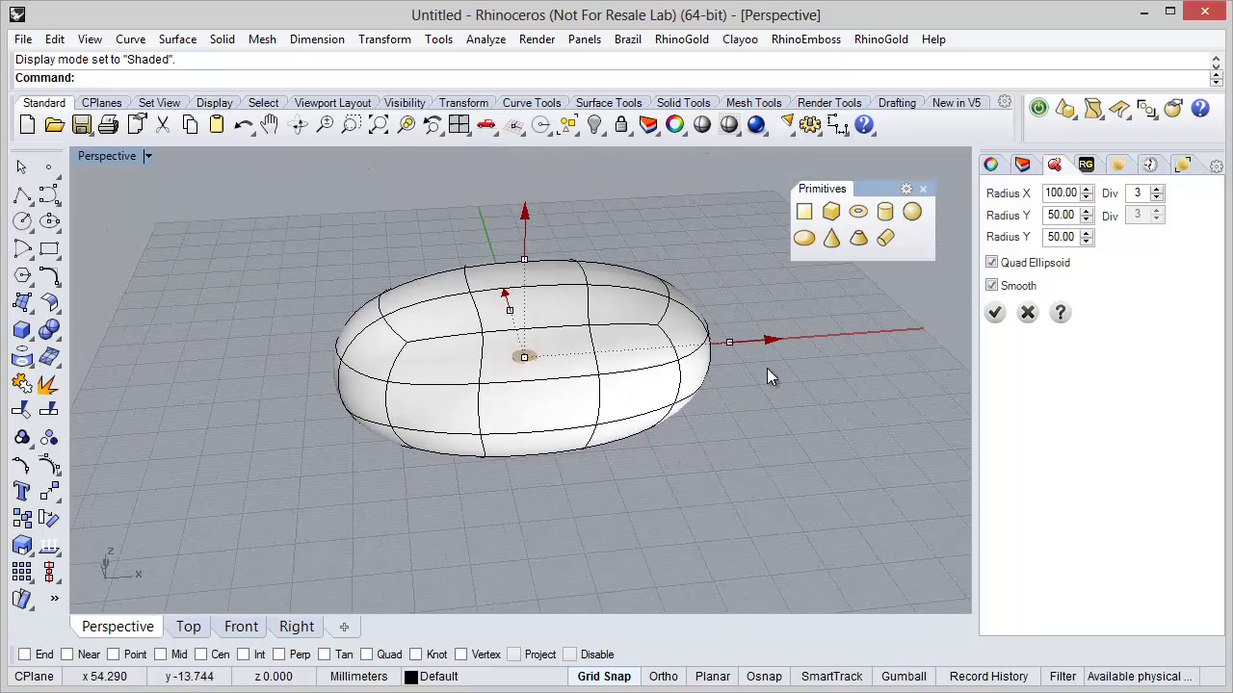
drag(766, 344, 729, 349)
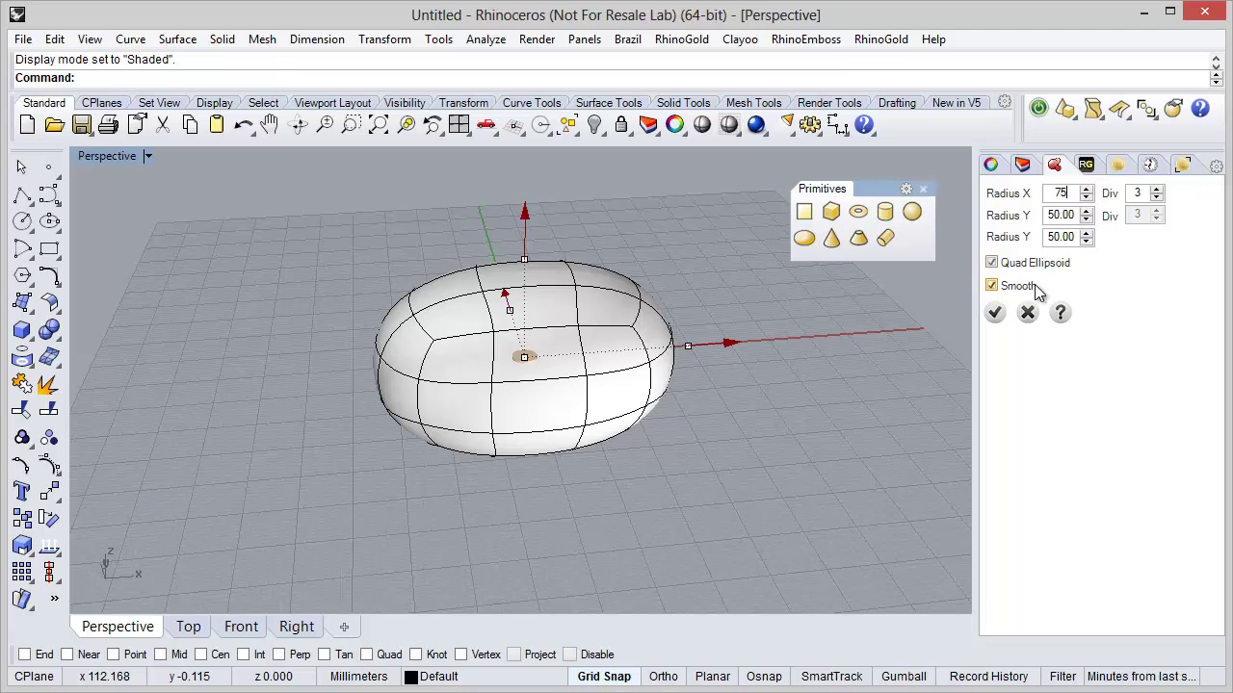
key(Return)
right_drag(510, 404, 560, 410)
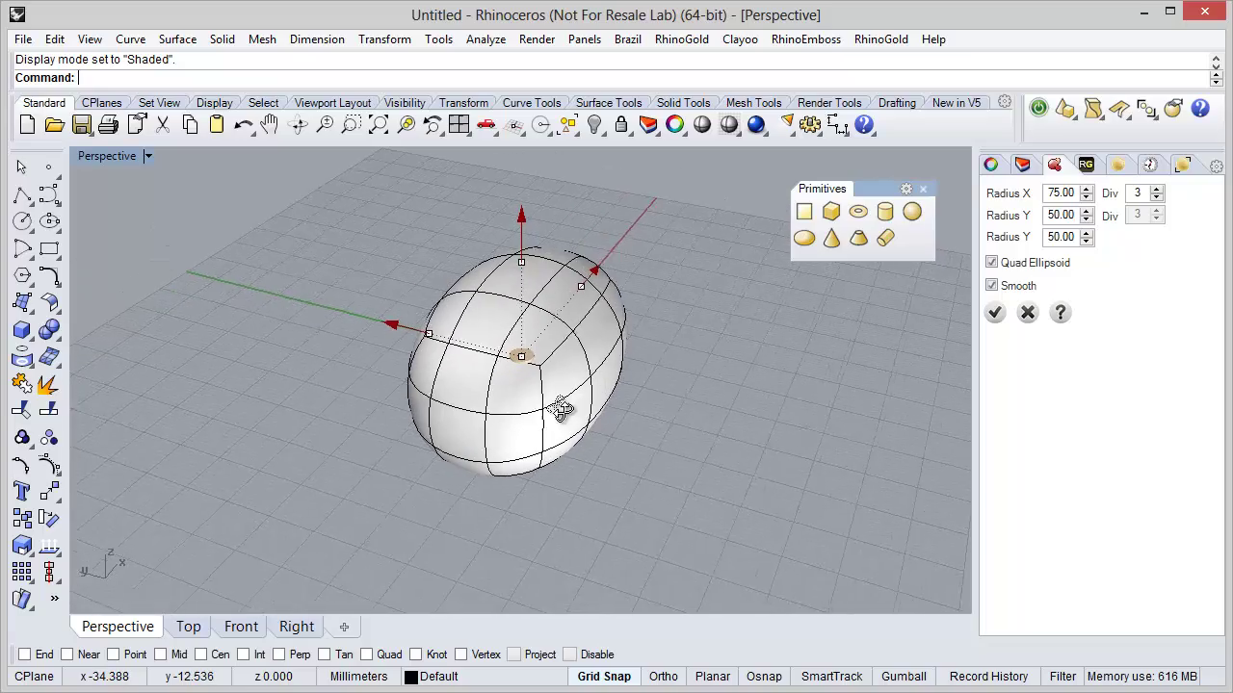
click(995, 312)
right_drag(666, 451, 624, 378)
Switch to face selection and select the four corner faces on the underside of the ellipsoid
click(623, 379)
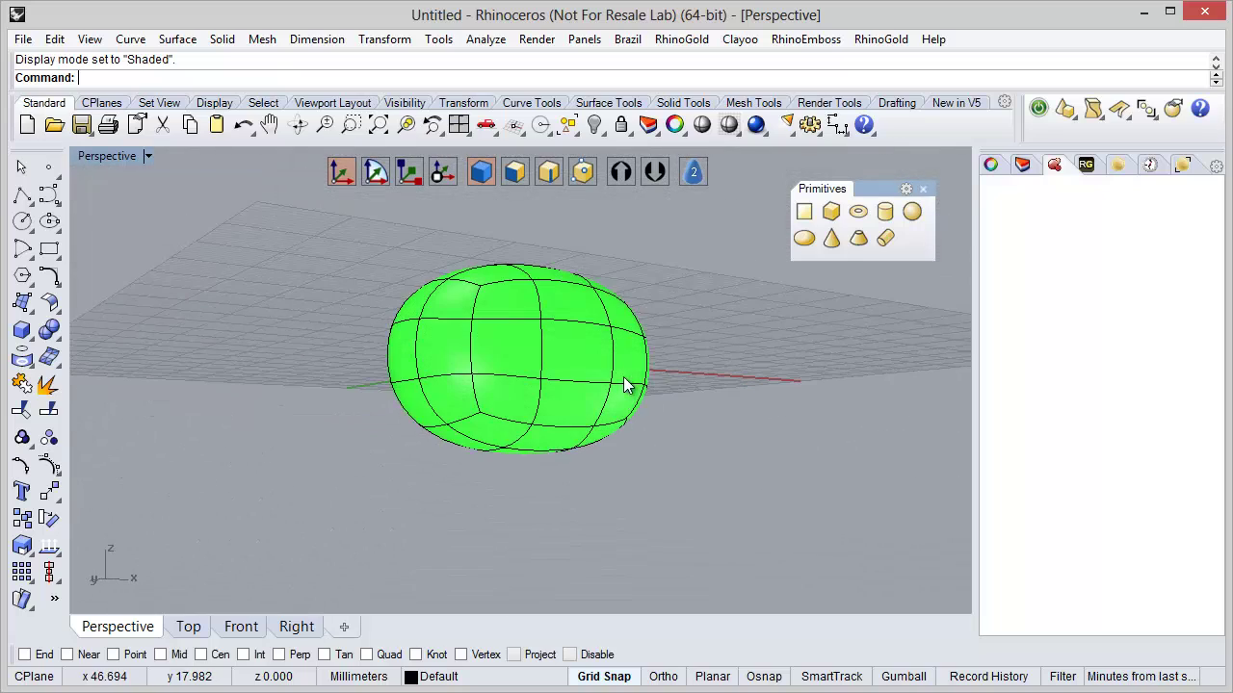
click(527, 193)
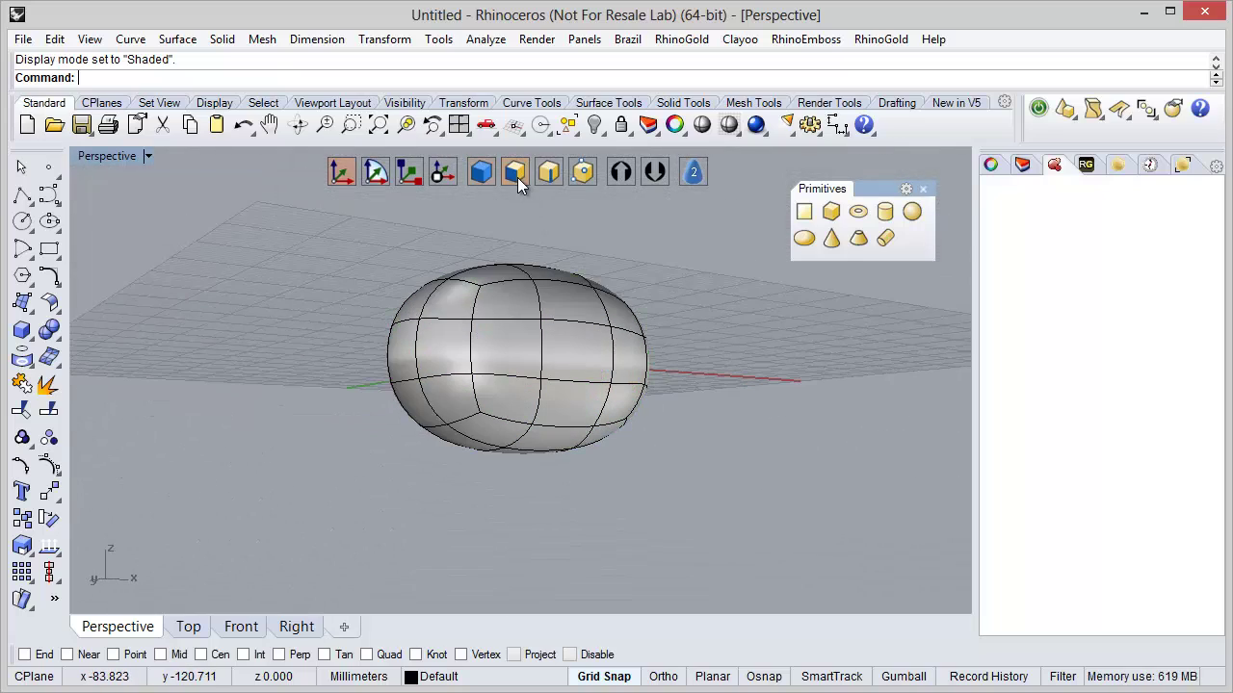
right_drag(560, 415, 557, 260)
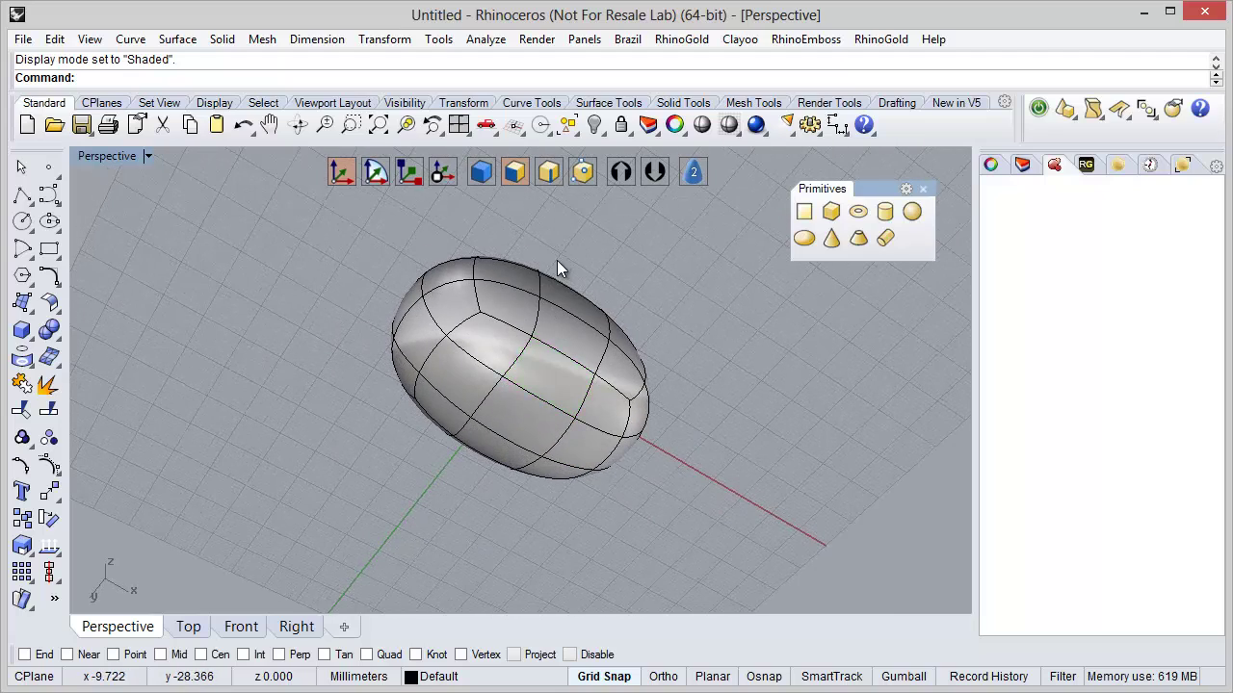
ctrl+shift+click(506, 345)
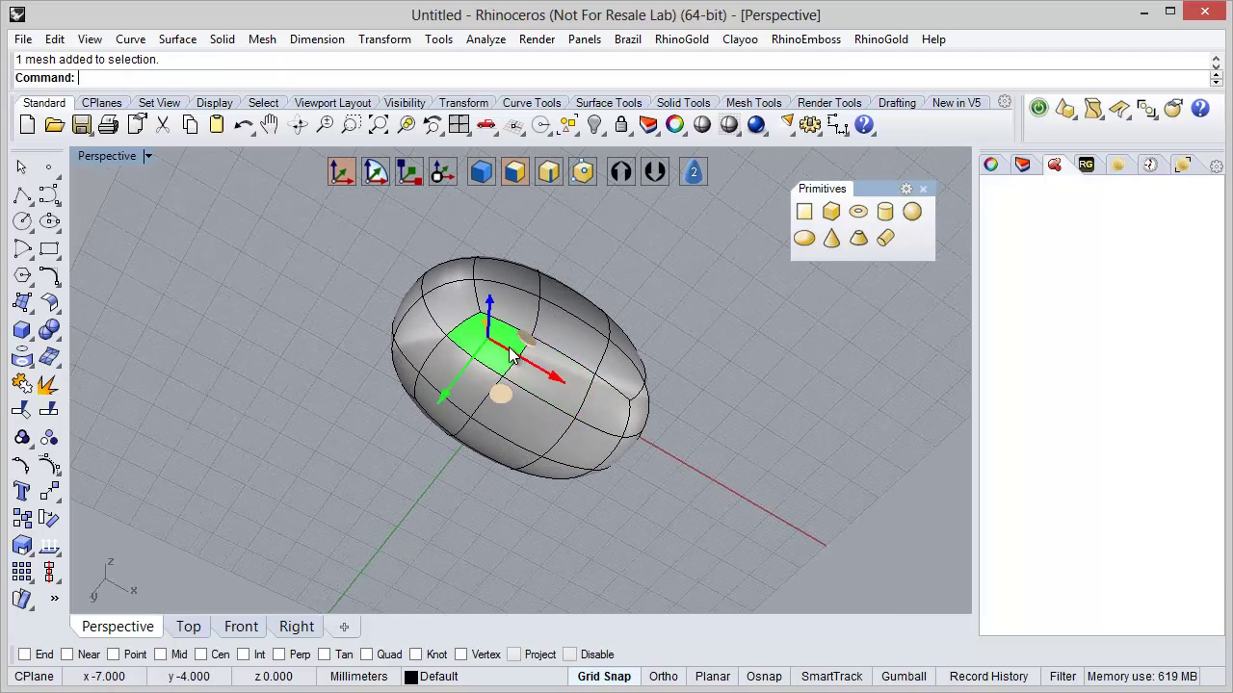
ctrl+shift+click(613, 417)
right_drag(576, 505, 573, 491)
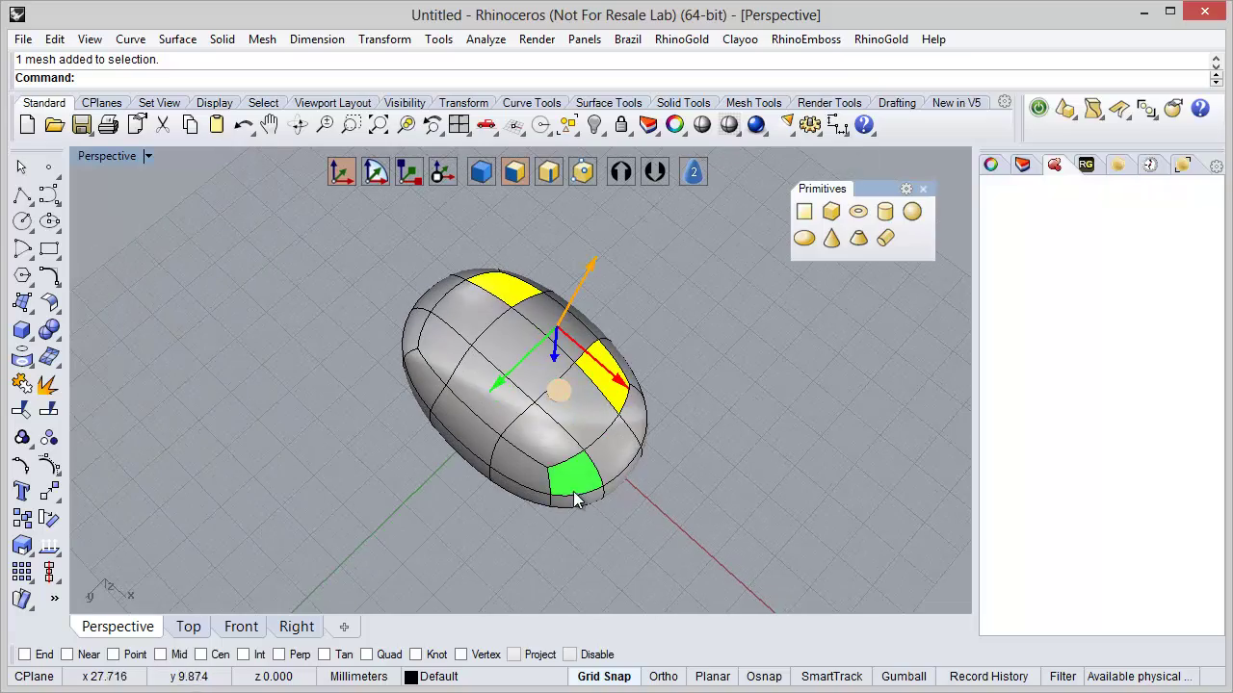
ctrl+shift+click(552, 466)
ctrl+shift+click(437, 353)
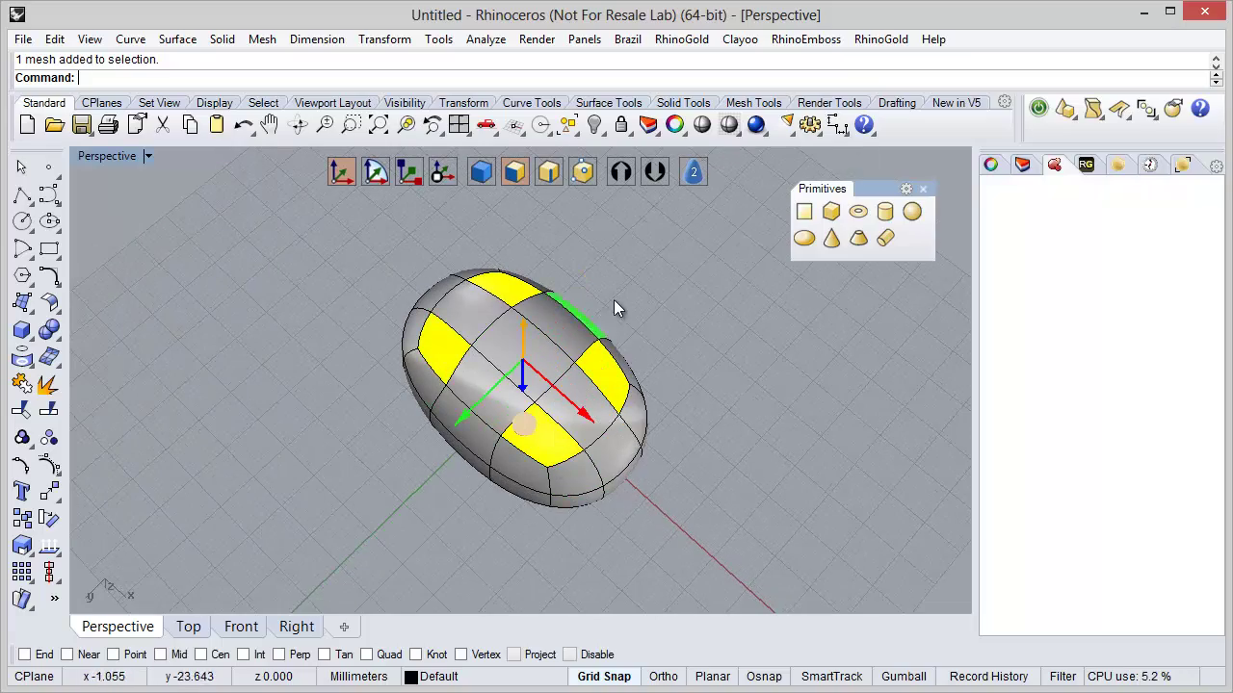
right_drag(614, 302, 636, 493)
right_drag(646, 304, 626, 477)
Extrude the four selected underside faces by 20 mm with 1 division to form legs
click(923, 189)
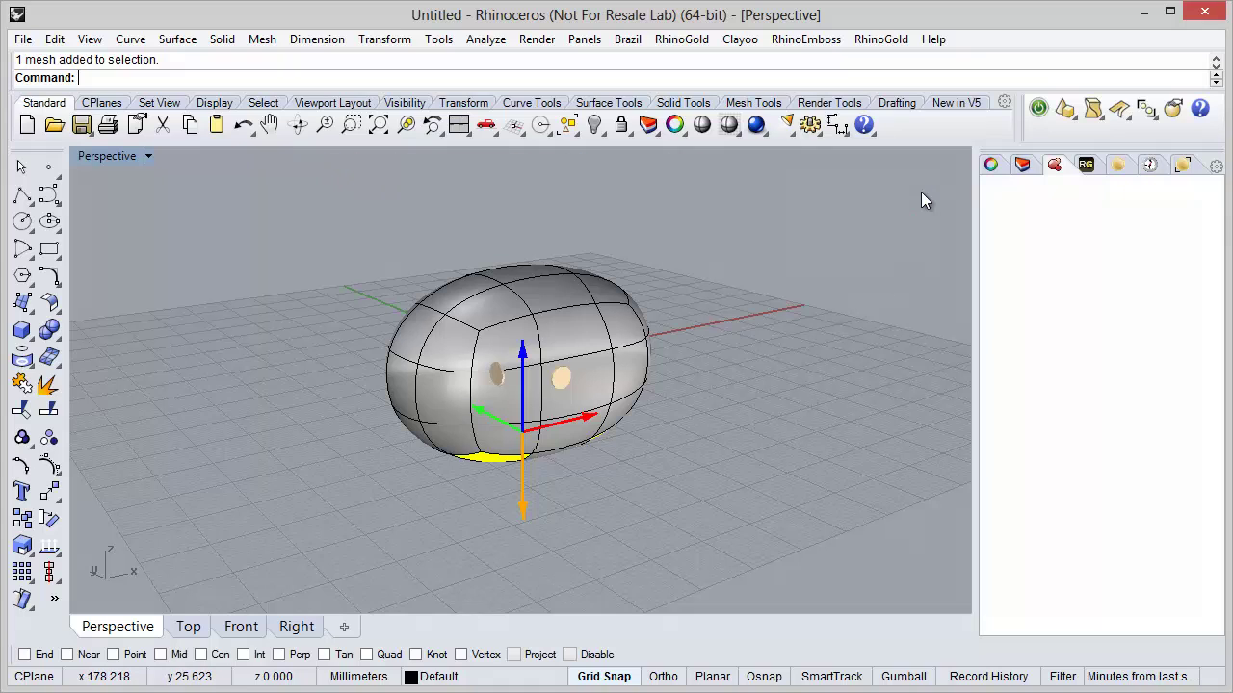
click(1130, 120)
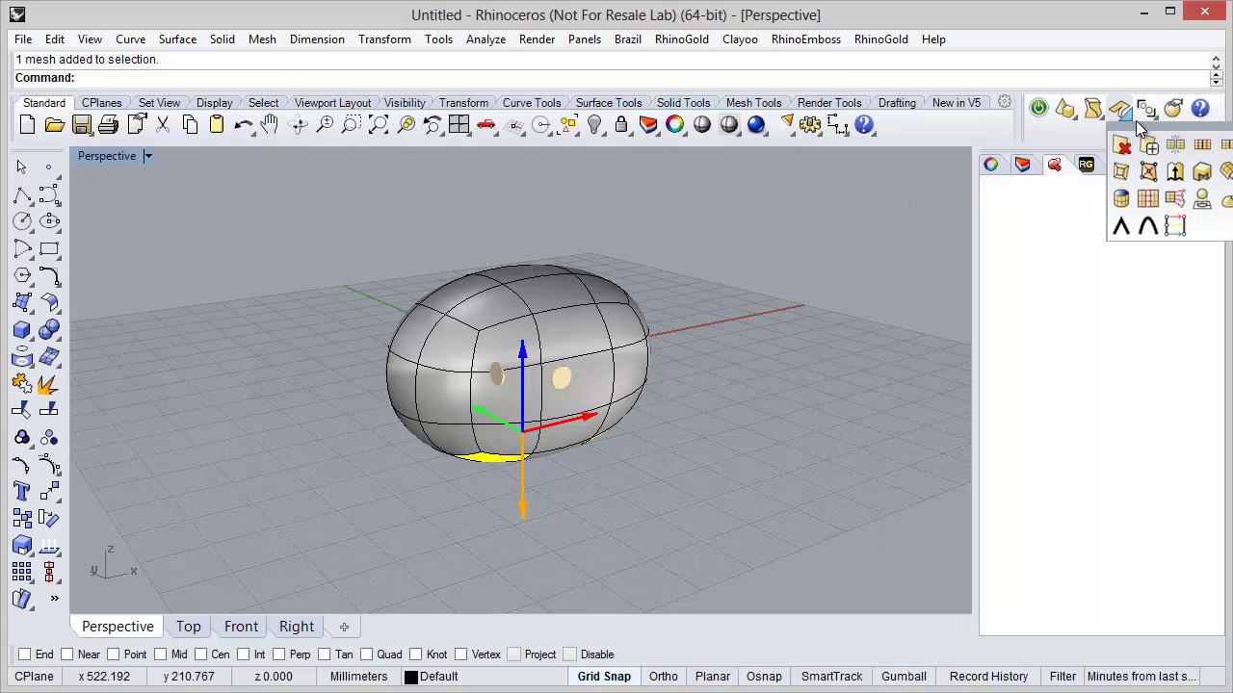
drag(1148, 132, 812, 174)
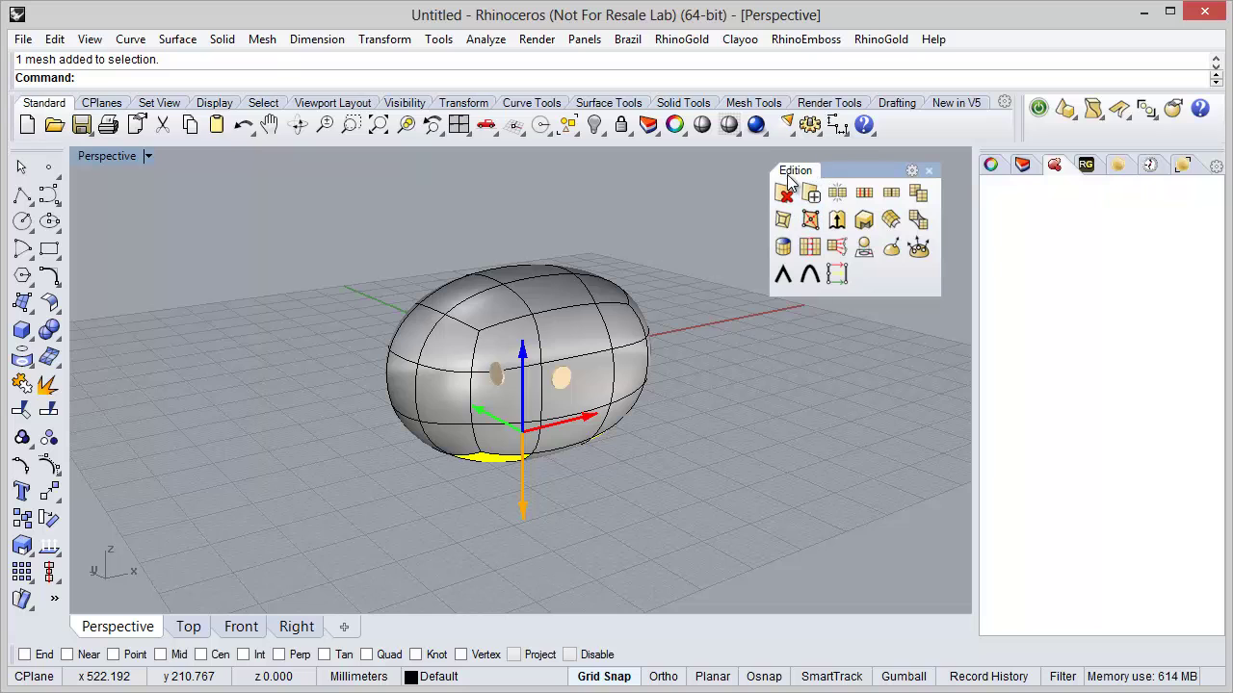
click(838, 222)
right_drag(678, 348, 478, 503)
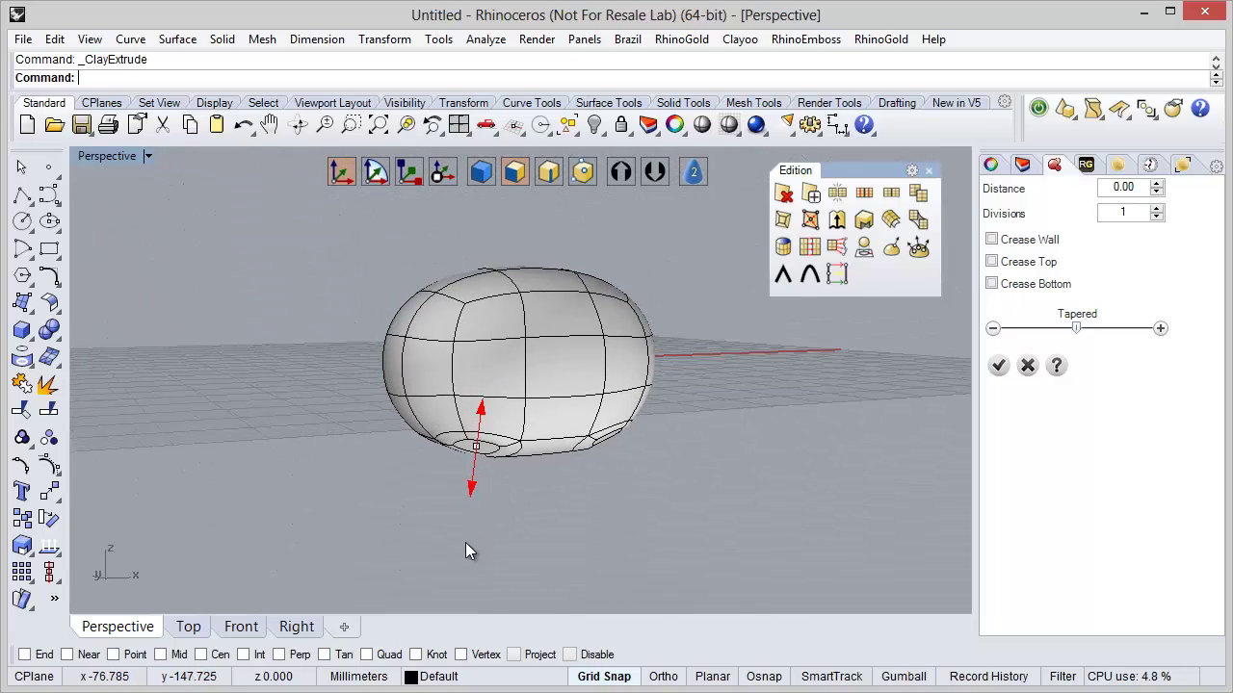
mouse_move(466, 543)
mouse_down()
mouse_move(466, 553)
mouse_move(479, 539)
mouse_up()
right_drag(573, 514, 665, 535)
drag(1145, 186, 1119, 196)
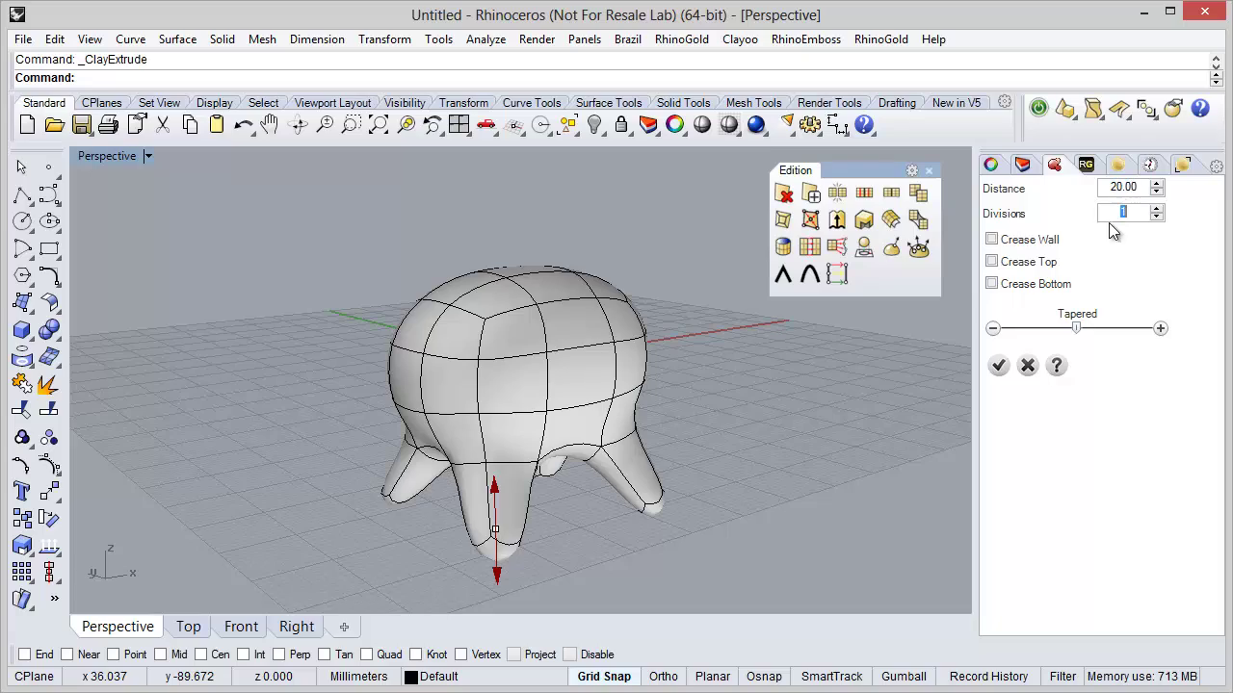
right_drag(687, 498, 550, 438)
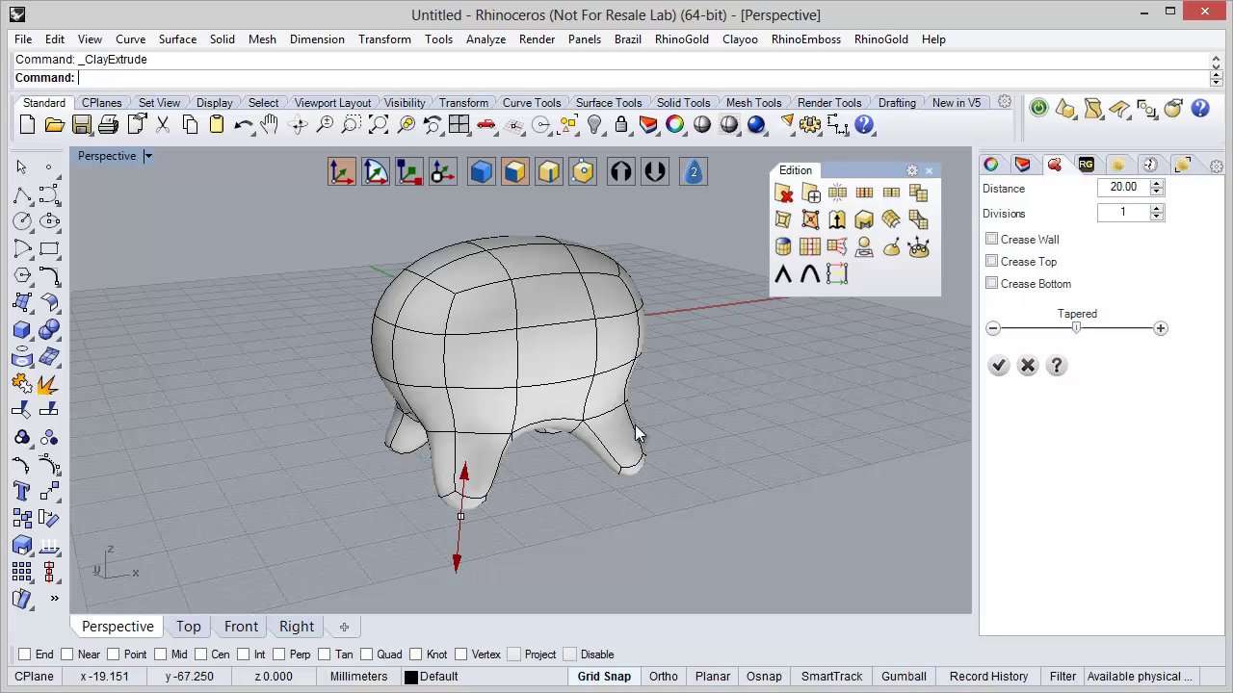
click(998, 365)
Convert the leg-end face selection to edges, crease those edges to flatten the feet, and clear the selection
right_drag(795, 424, 414, 385)
right_drag(285, 440, 279, 318)
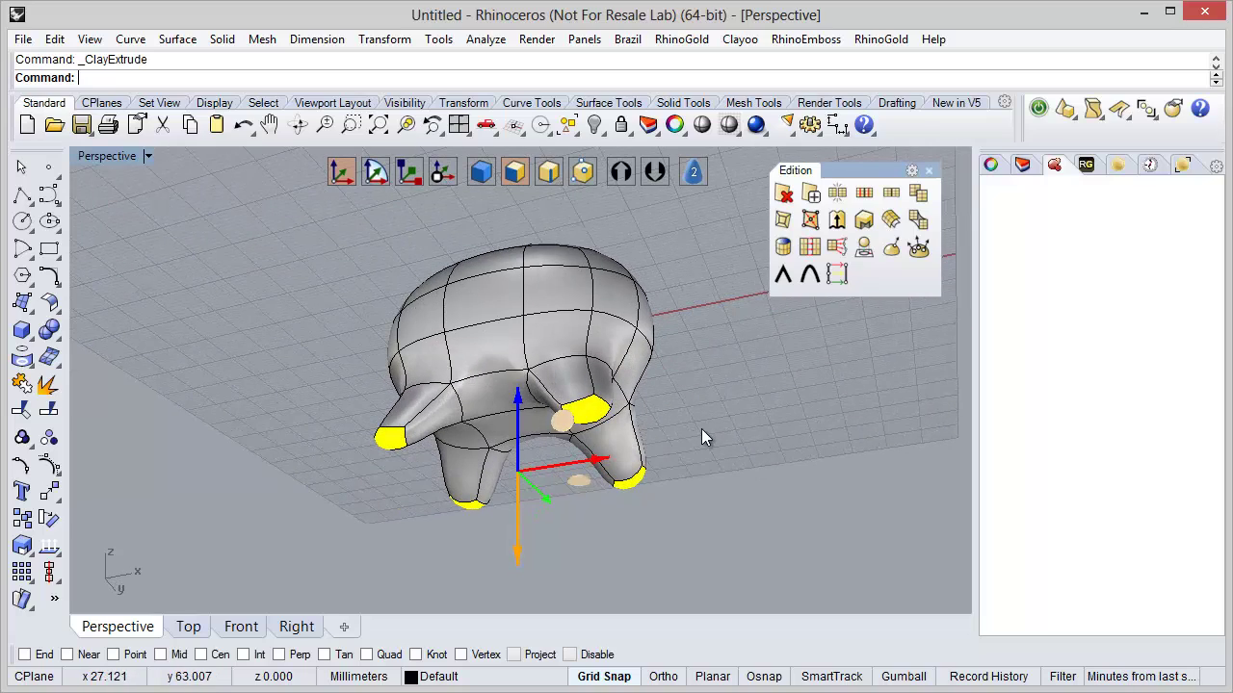
right_drag(736, 481, 718, 402)
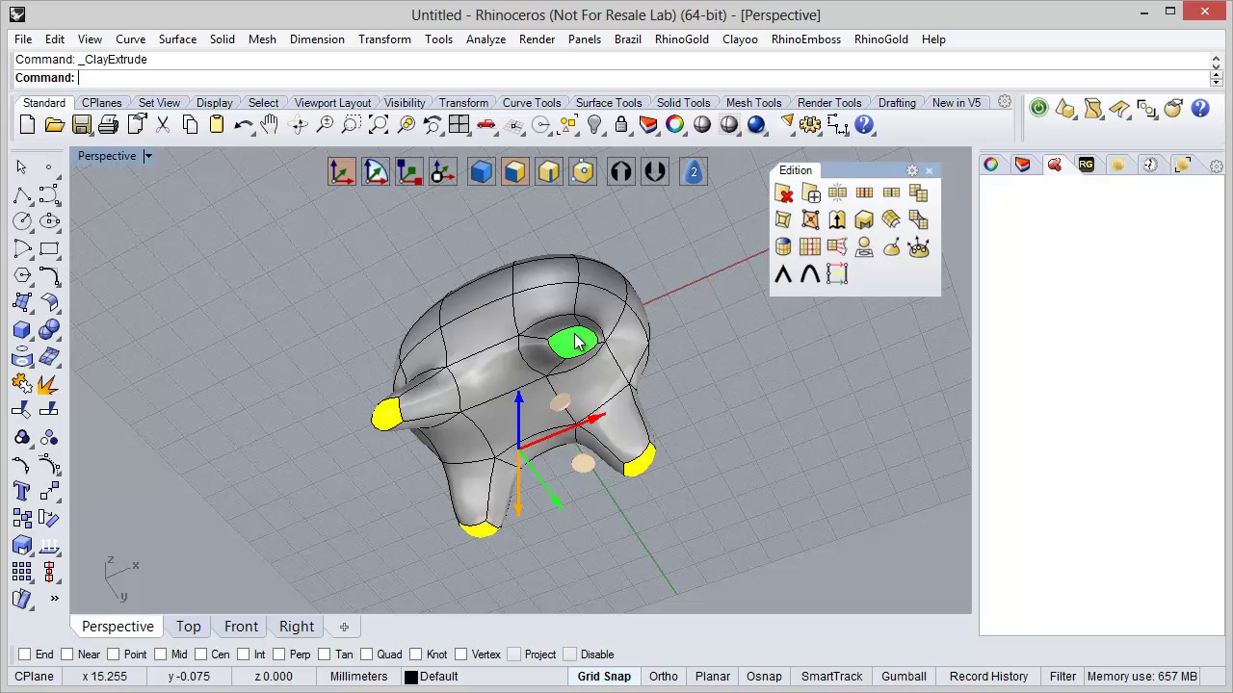
scroll(585, 377, up, 3)
click(549, 175)
right_drag(604, 302, 609, 395)
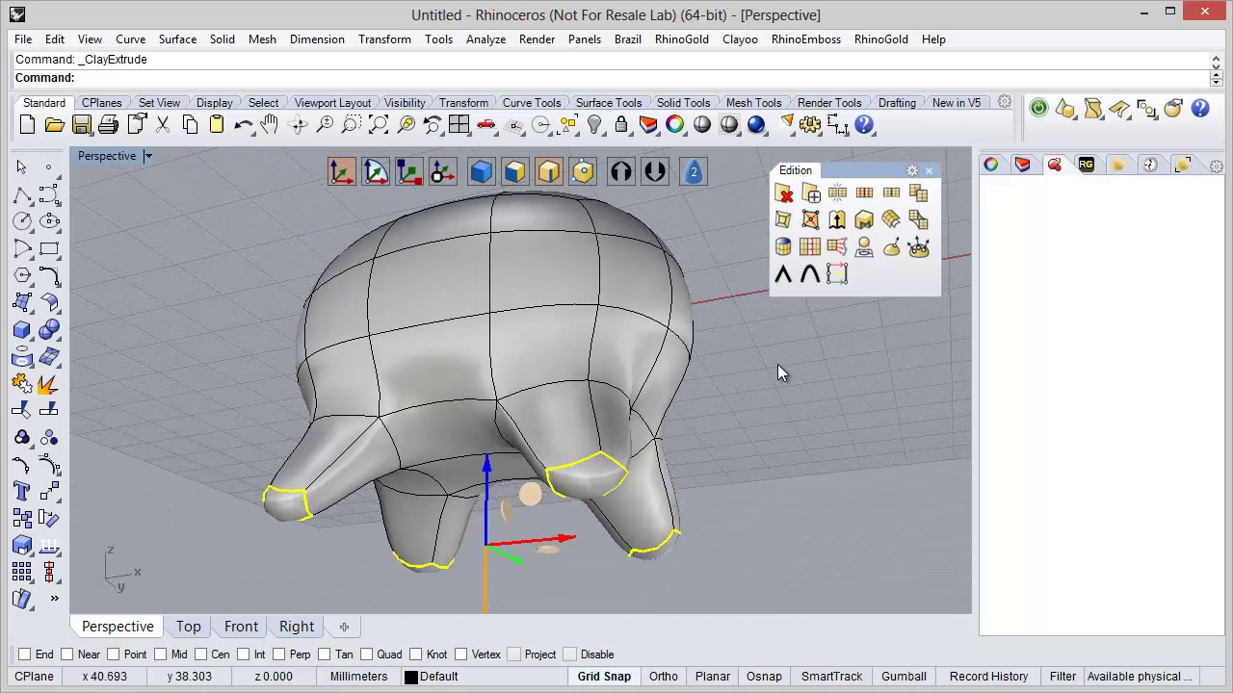
click(783, 281)
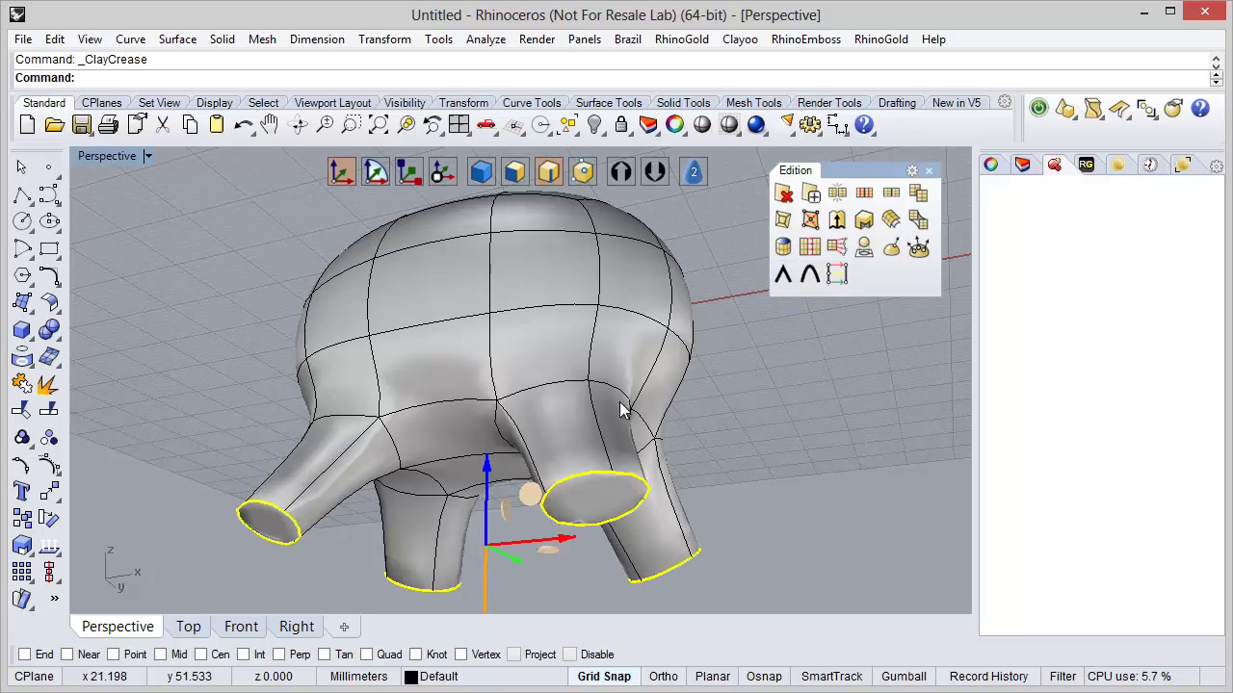
right_drag(627, 413, 608, 506)
click(729, 484)
right_drag(729, 485, 511, 463)
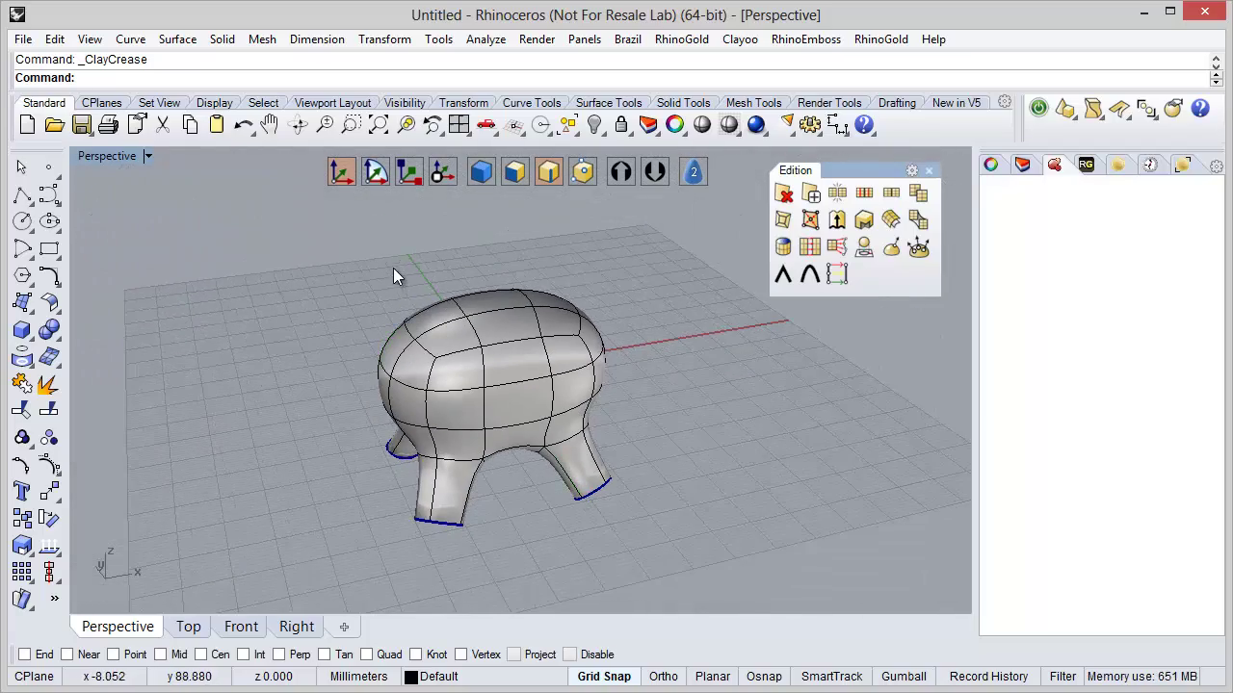
Select the whole body and move it straight up in the Front view until the feet stand on the X axis
right_drag(401, 314, 449, 310)
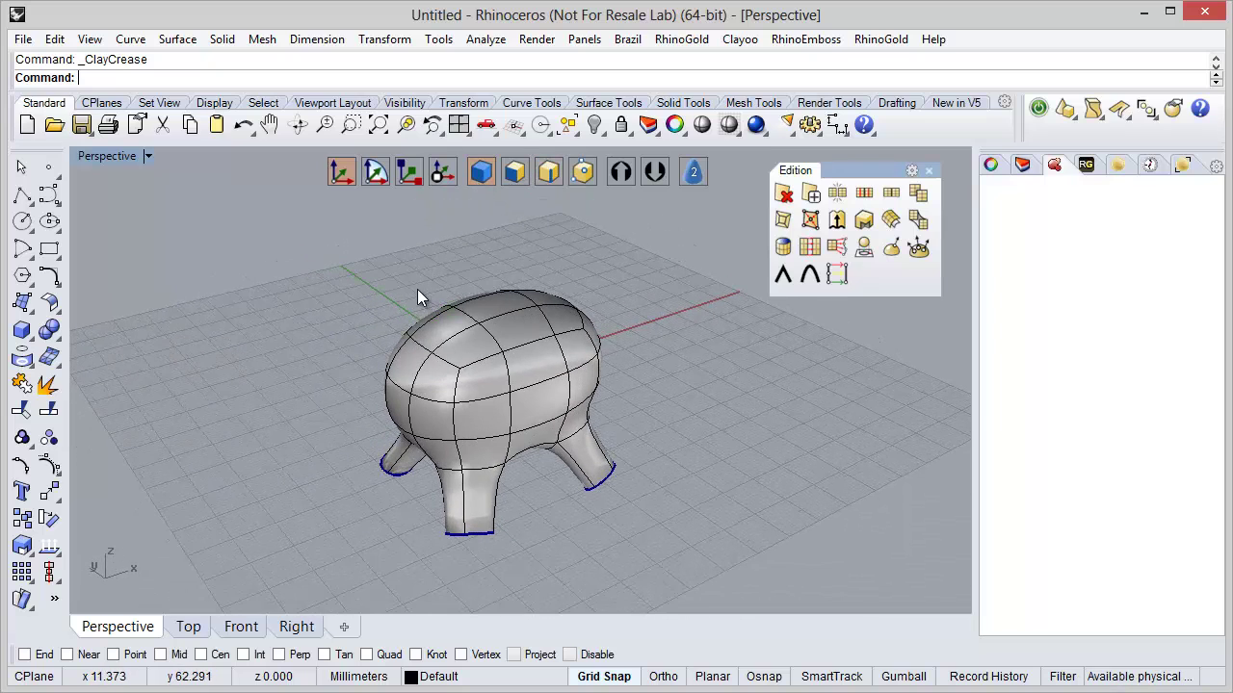
click(493, 331)
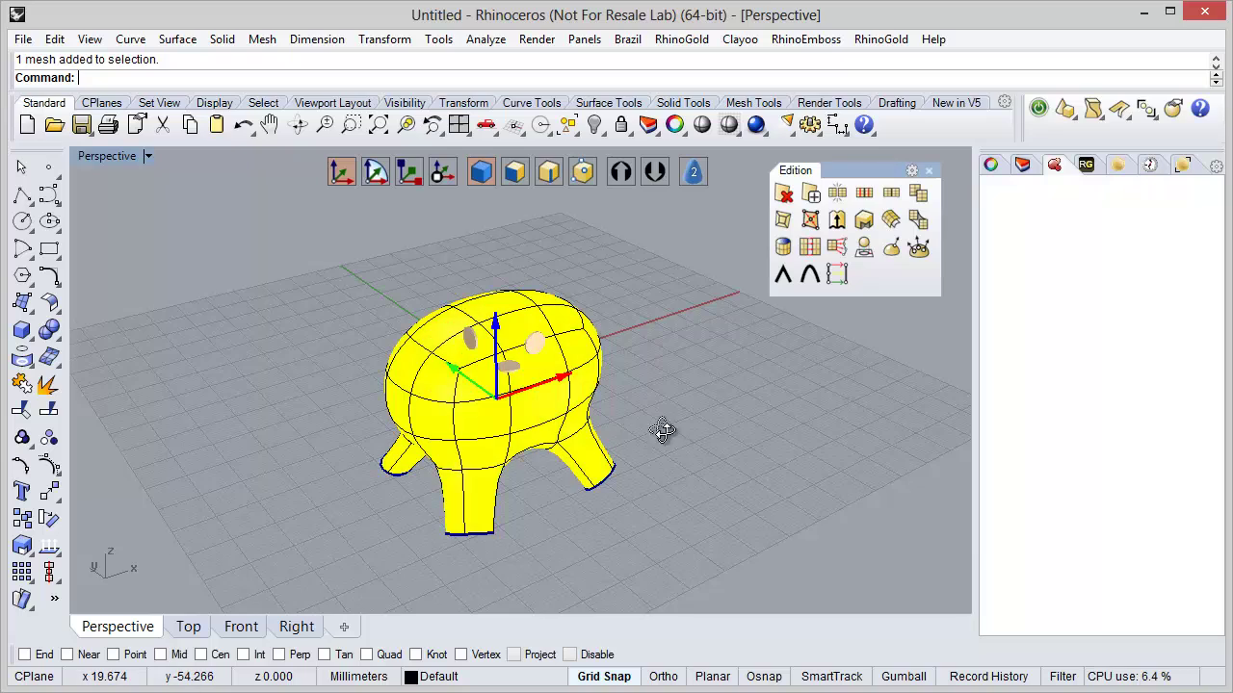
right_drag(661, 432, 546, 311)
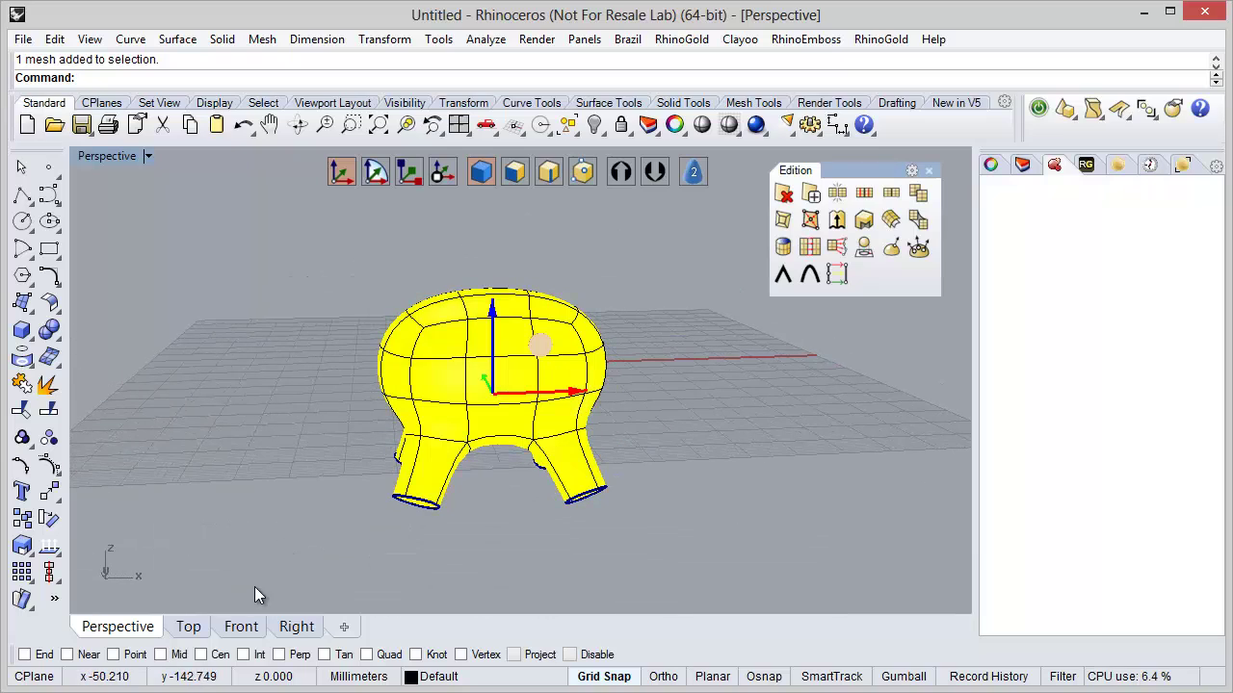
click(241, 627)
scroll(510, 396, down, 4)
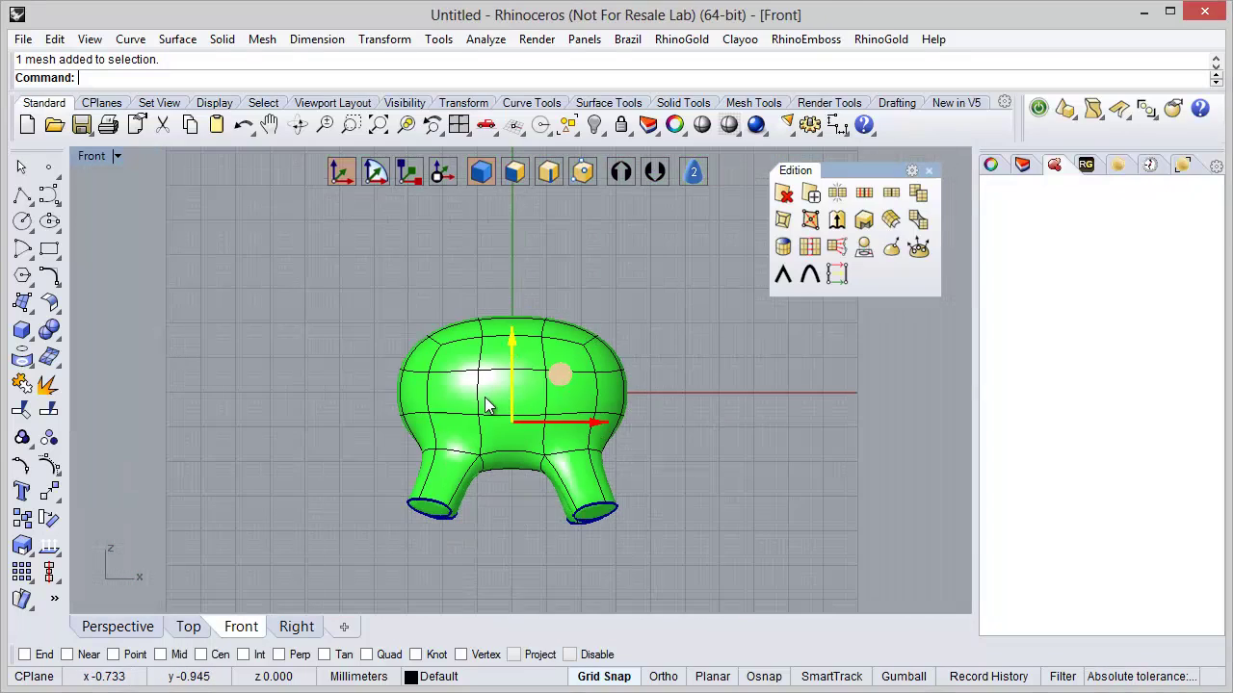
right_drag(485, 397, 477, 449)
drag(499, 428, 513, 295)
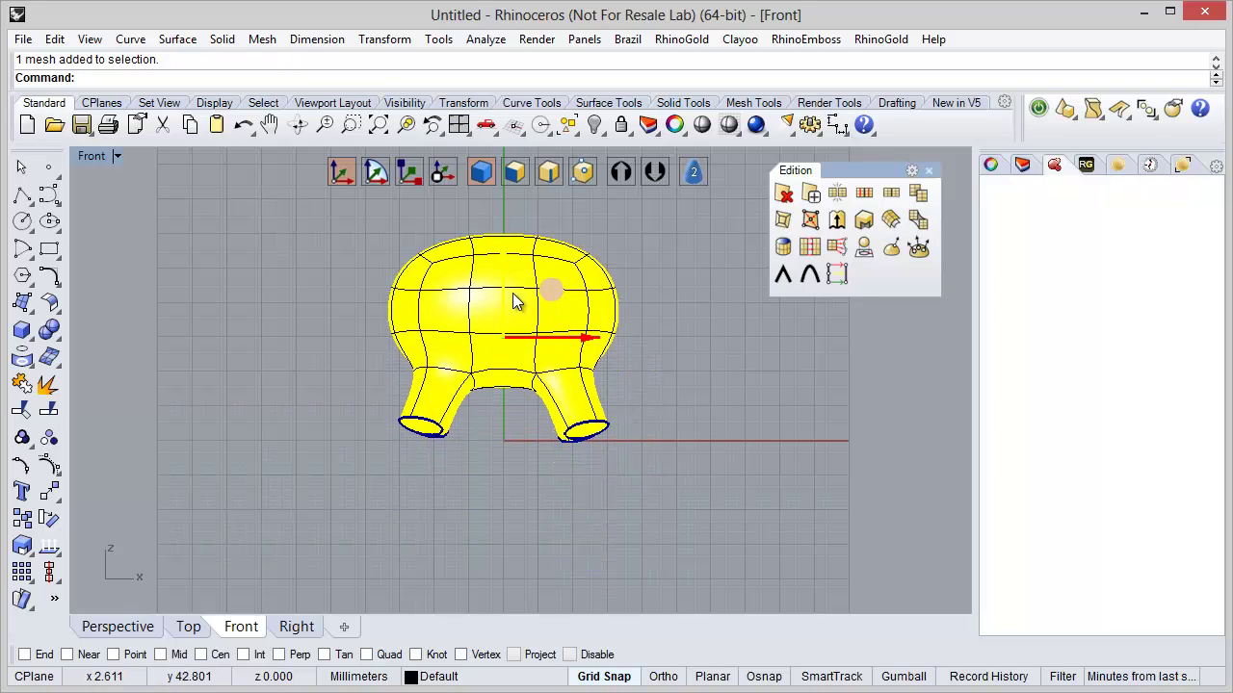
Move the whole body slightly down in the Front view so the feet straddle the X axis, and clear the selection
drag(512, 293, 512, 308)
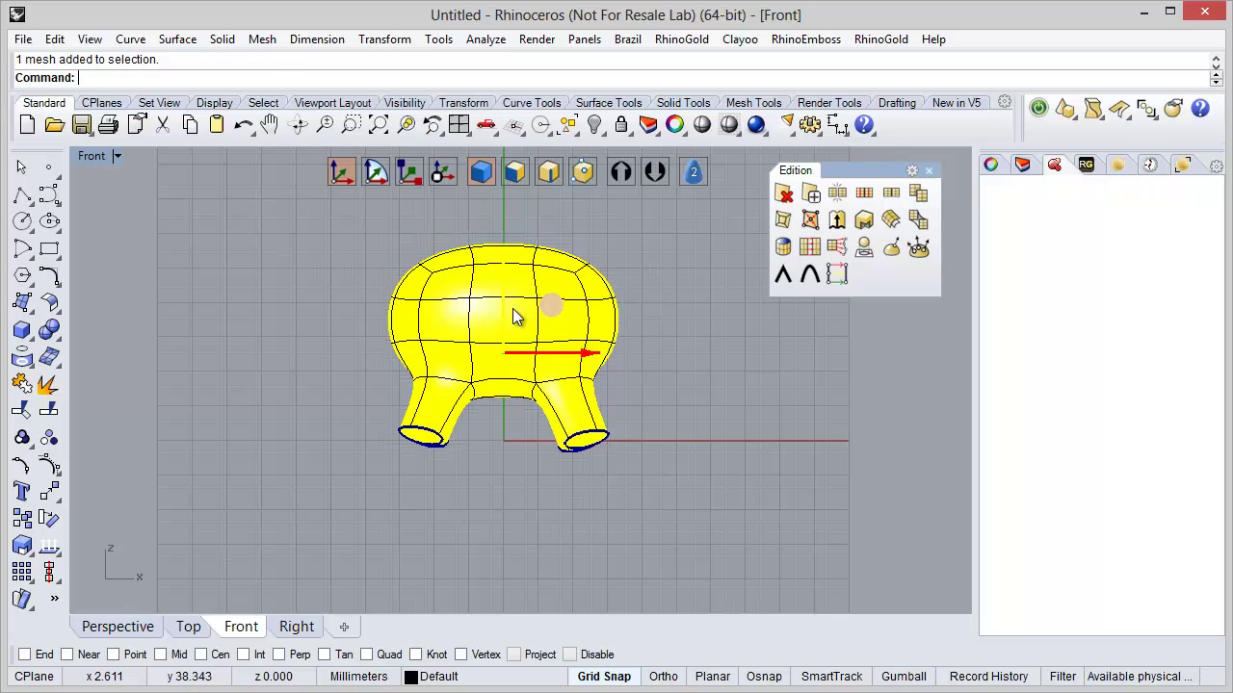
click(514, 462)
scroll(516, 436, up, 3)
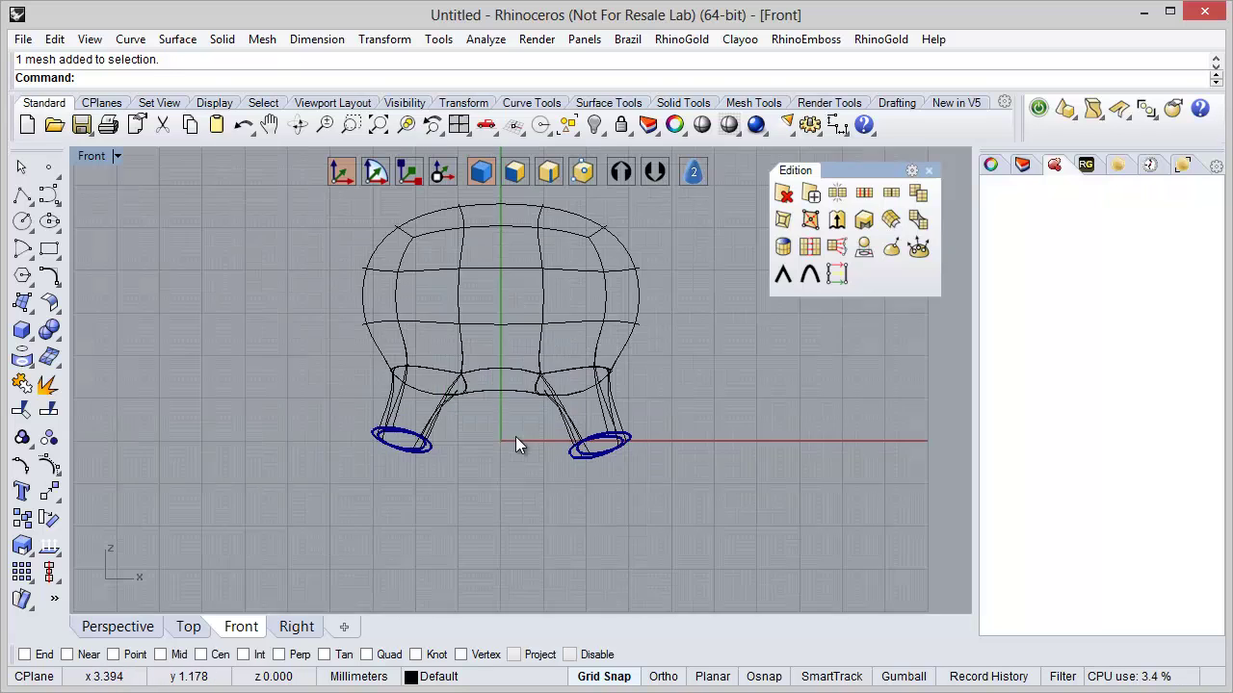
Switch to edge selection, select the foot edges of all four legs in the Front view and raise them slightly
click(549, 179)
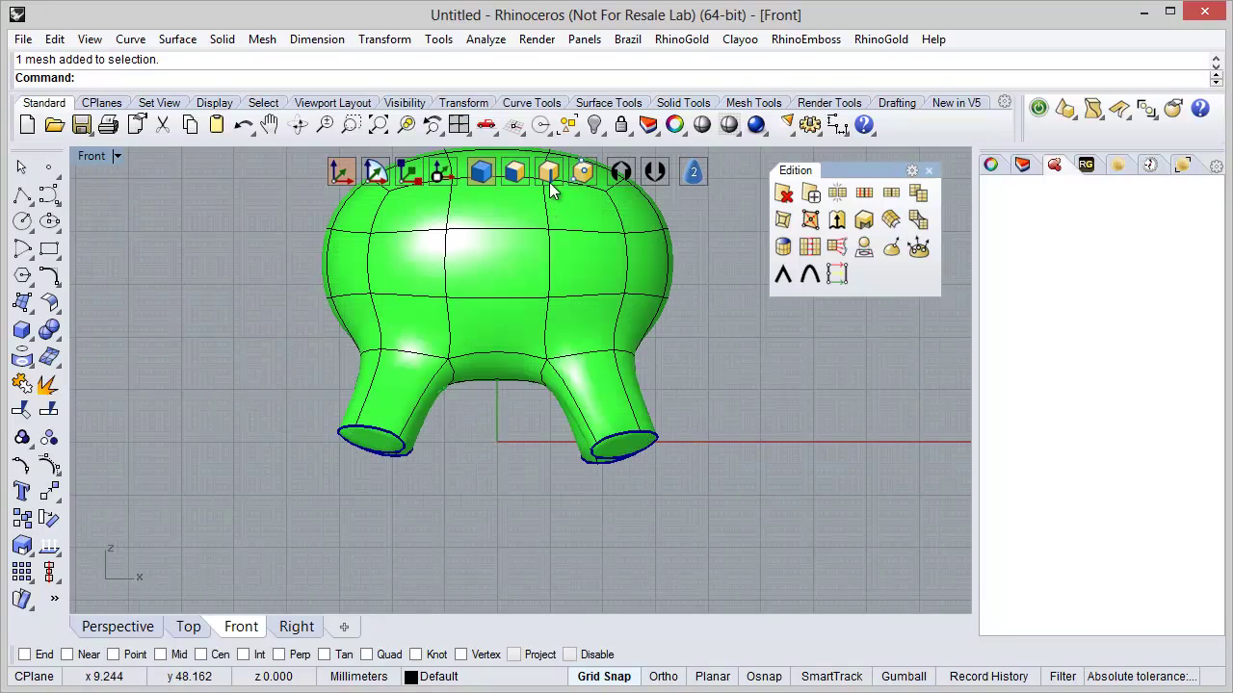
click(551, 180)
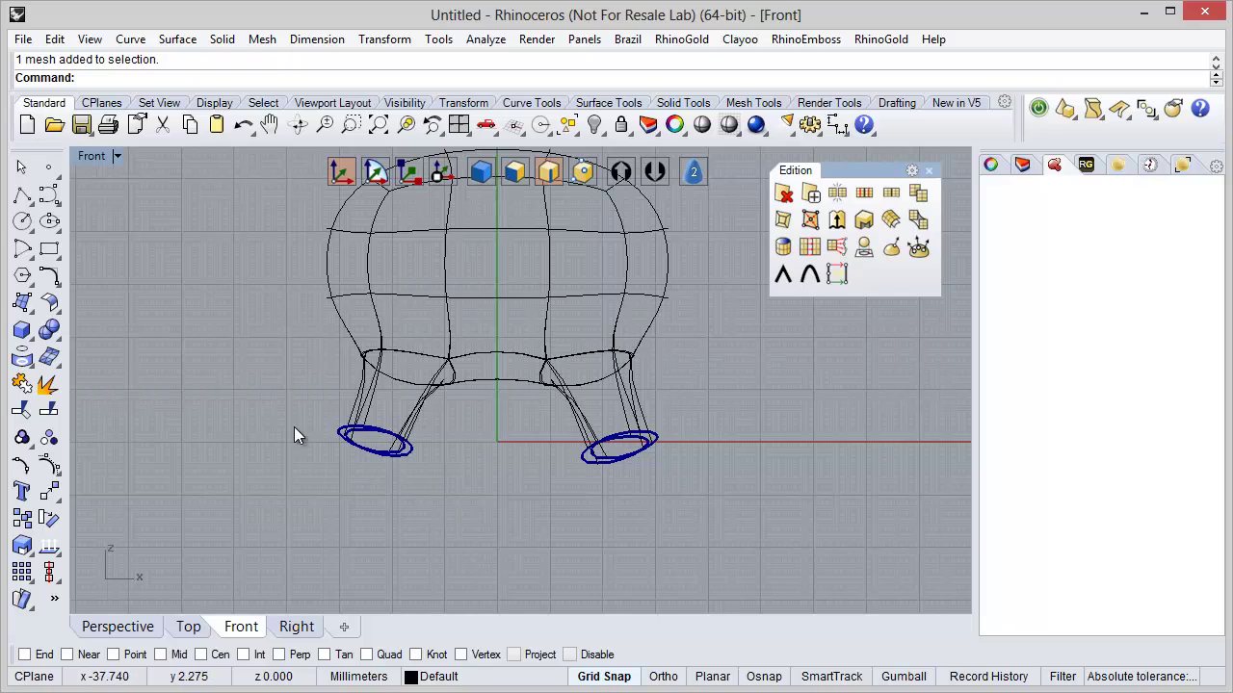
drag(369, 435, 723, 497)
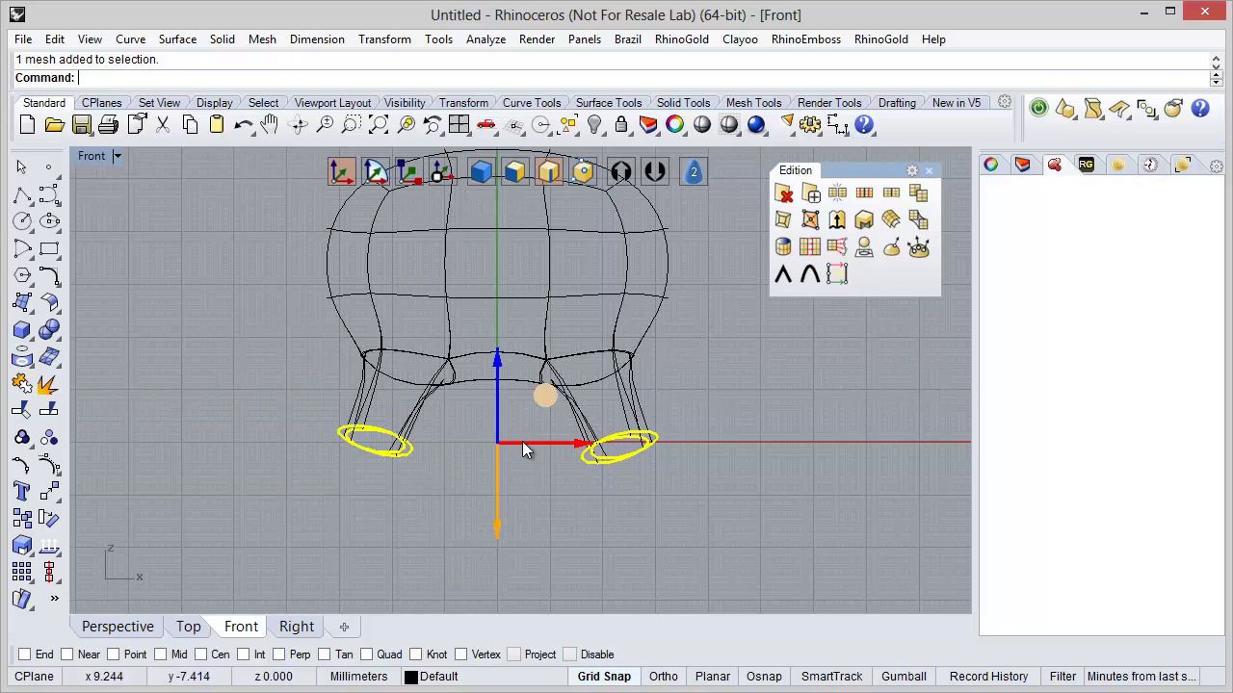
drag(499, 409, 502, 386)
Project the selected foot edges onto the horizontal ground plane in the Perspective view to level the feet
click(118, 626)
right_drag(404, 486, 609, 491)
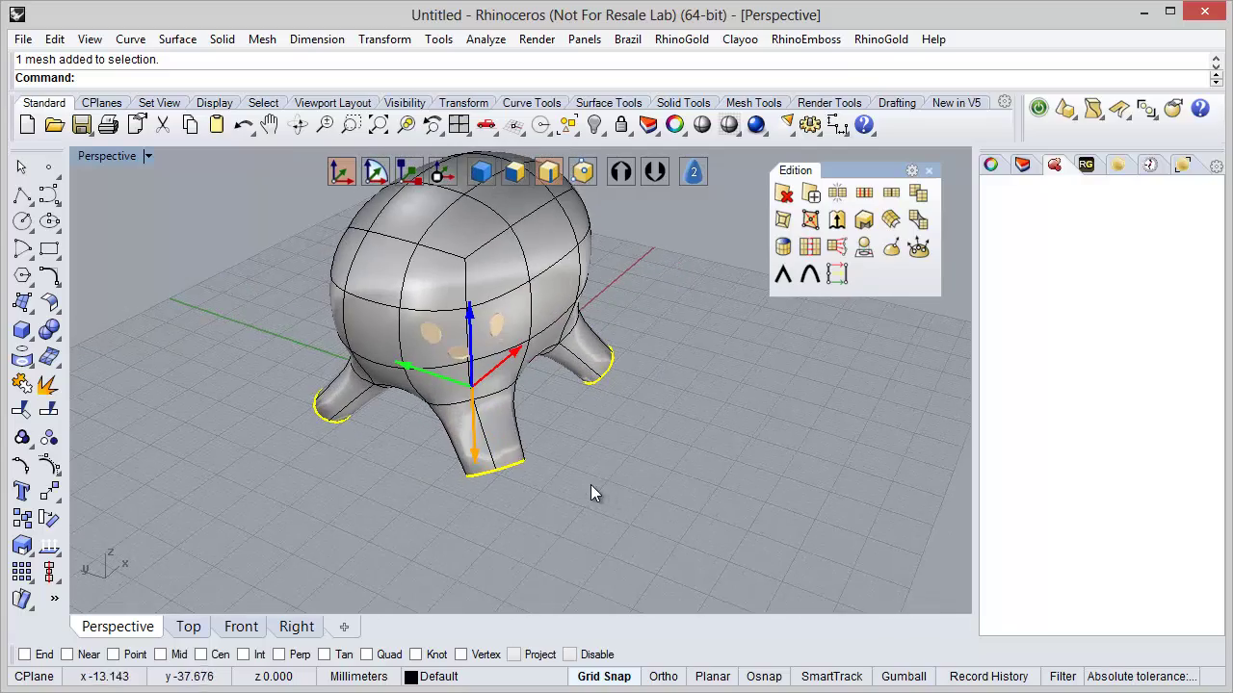
click(866, 248)
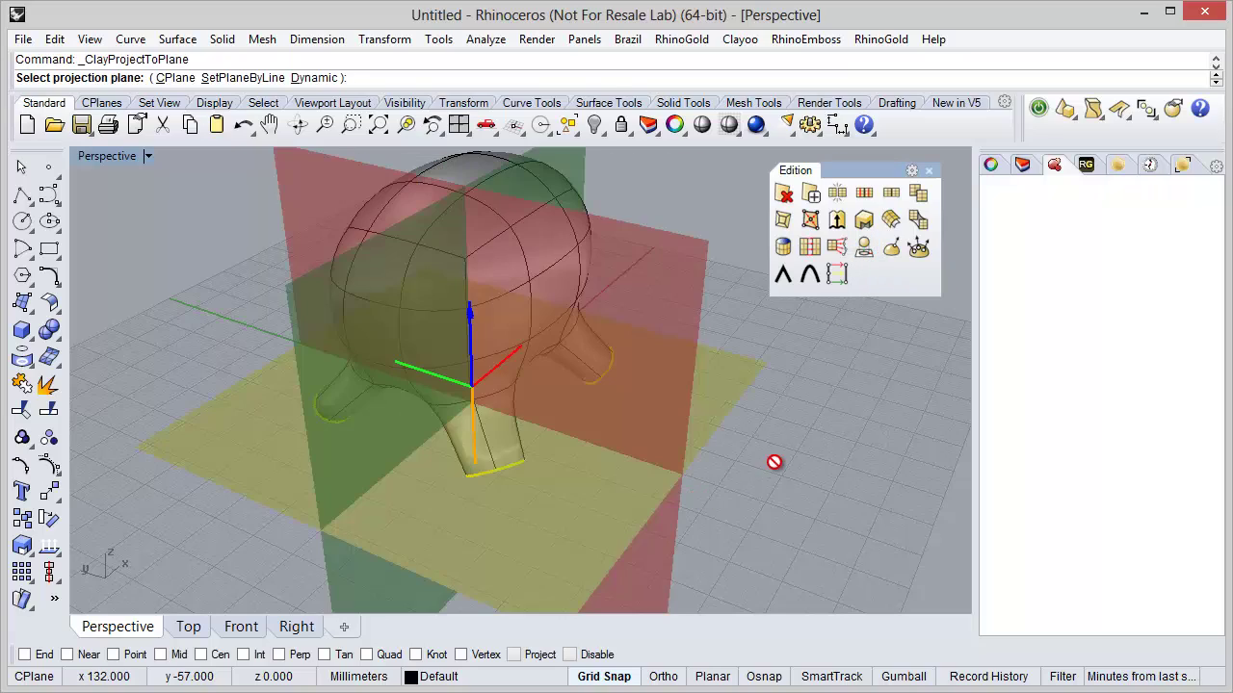
right_drag(774, 463, 655, 427)
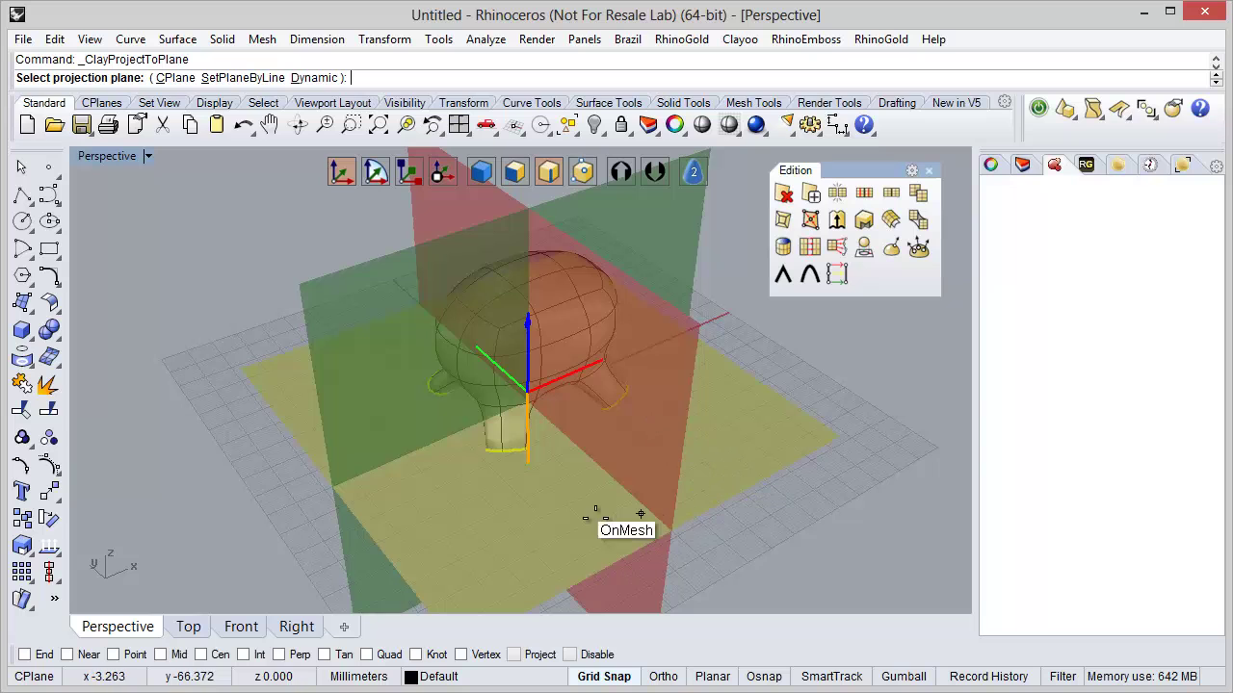
right_drag(540, 517, 671, 535)
click(490, 538)
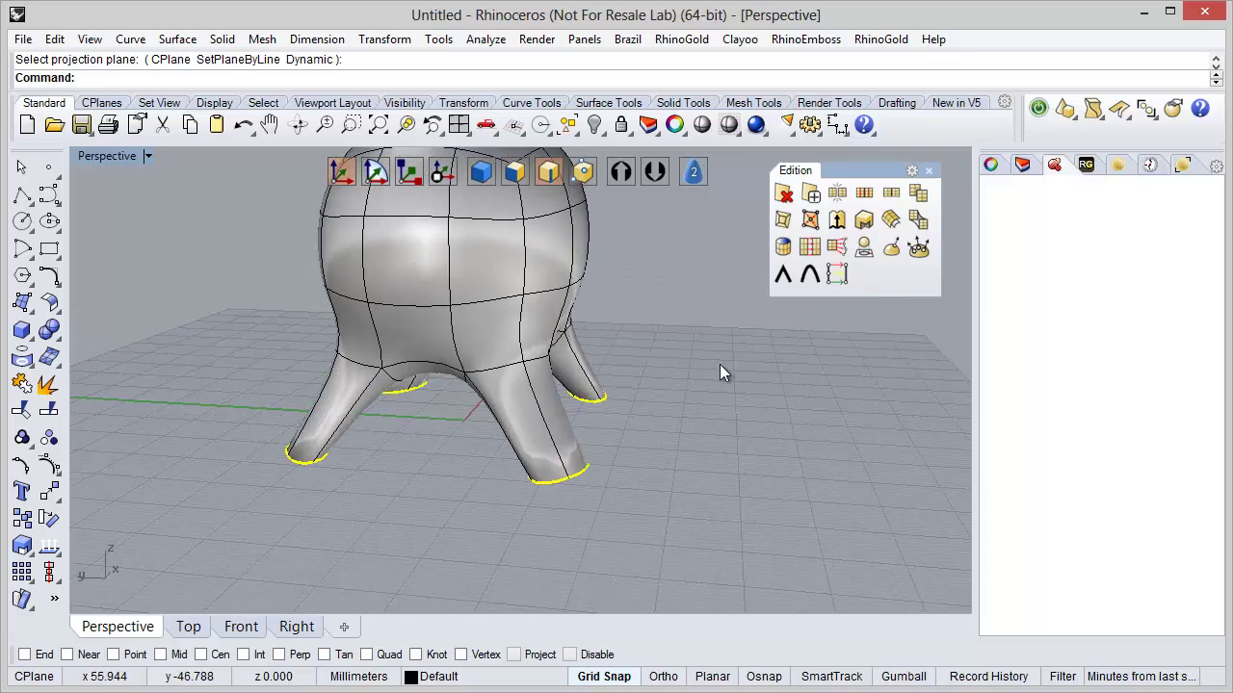
Scale the selected foot edges inward along the Y and X axes to draw the legs closer together, and clear the selection
click(409, 179)
right_drag(440, 447, 505, 437)
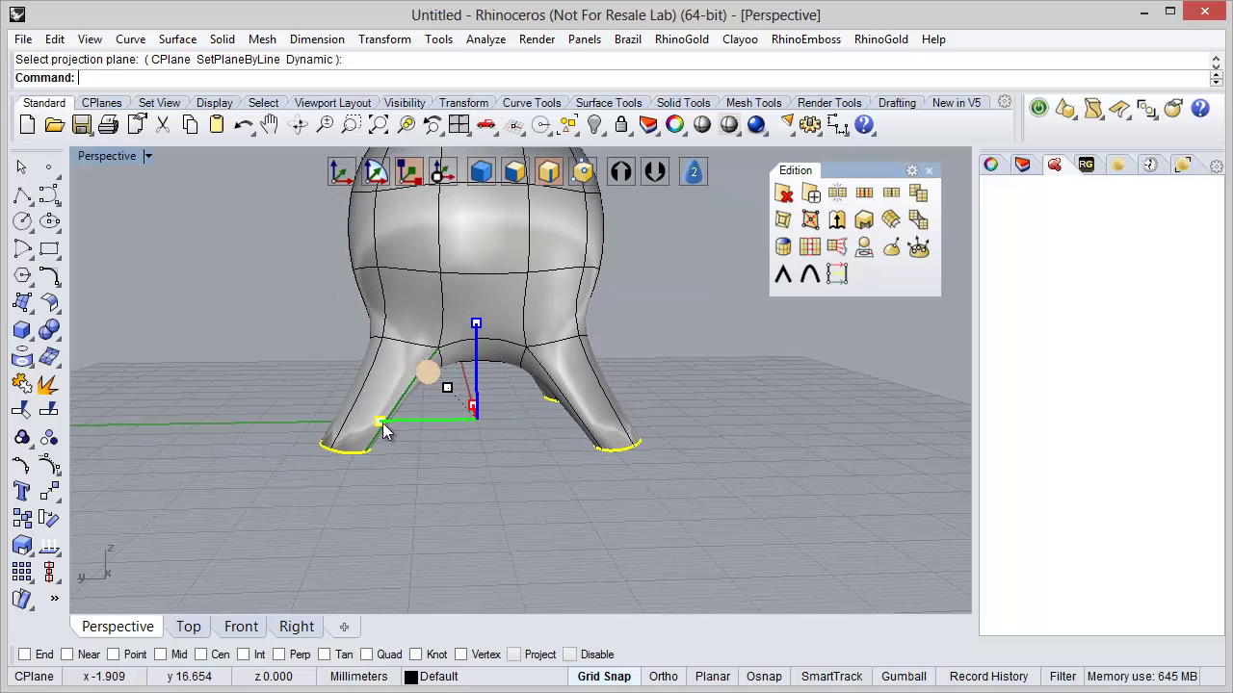
drag(383, 430, 414, 436)
right_drag(410, 435, 485, 429)
drag(475, 421, 486, 422)
right_drag(485, 419, 566, 438)
scroll(503, 409, up, 6)
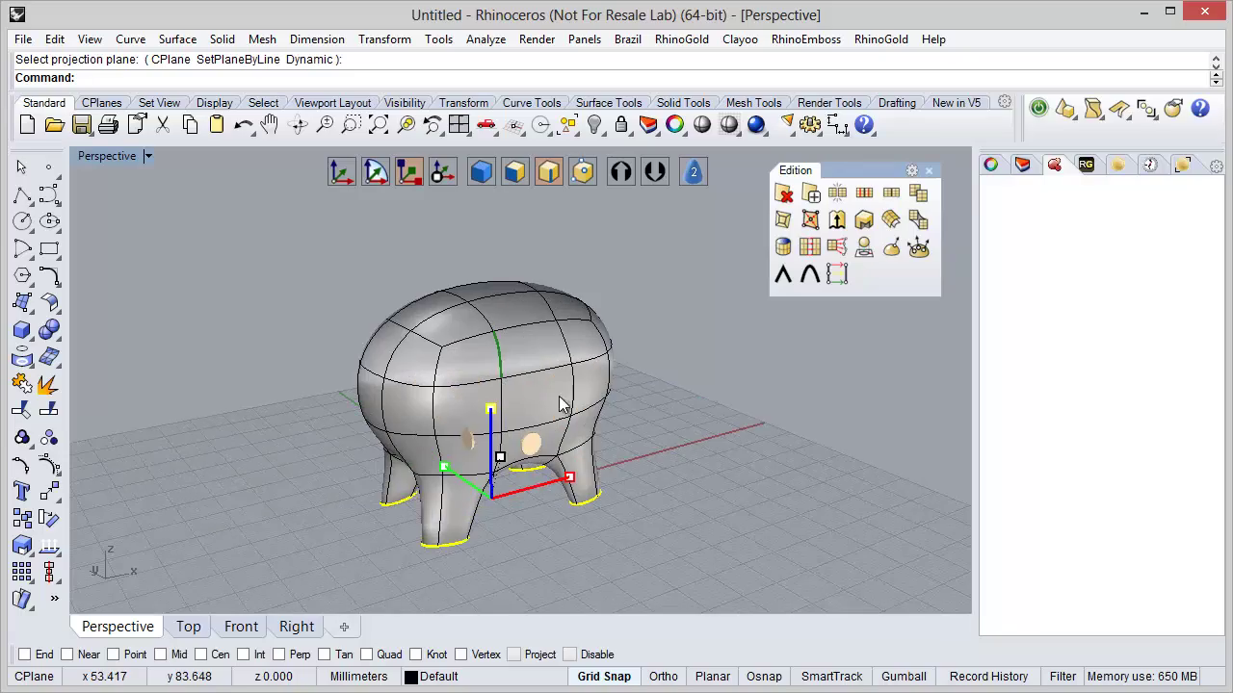
click(652, 499)
right_drag(652, 499, 648, 463)
Select the middle face at the front end of the body and extrude it 8 mm with 2 divisions as a snout
right_drag(473, 418, 601, 396)
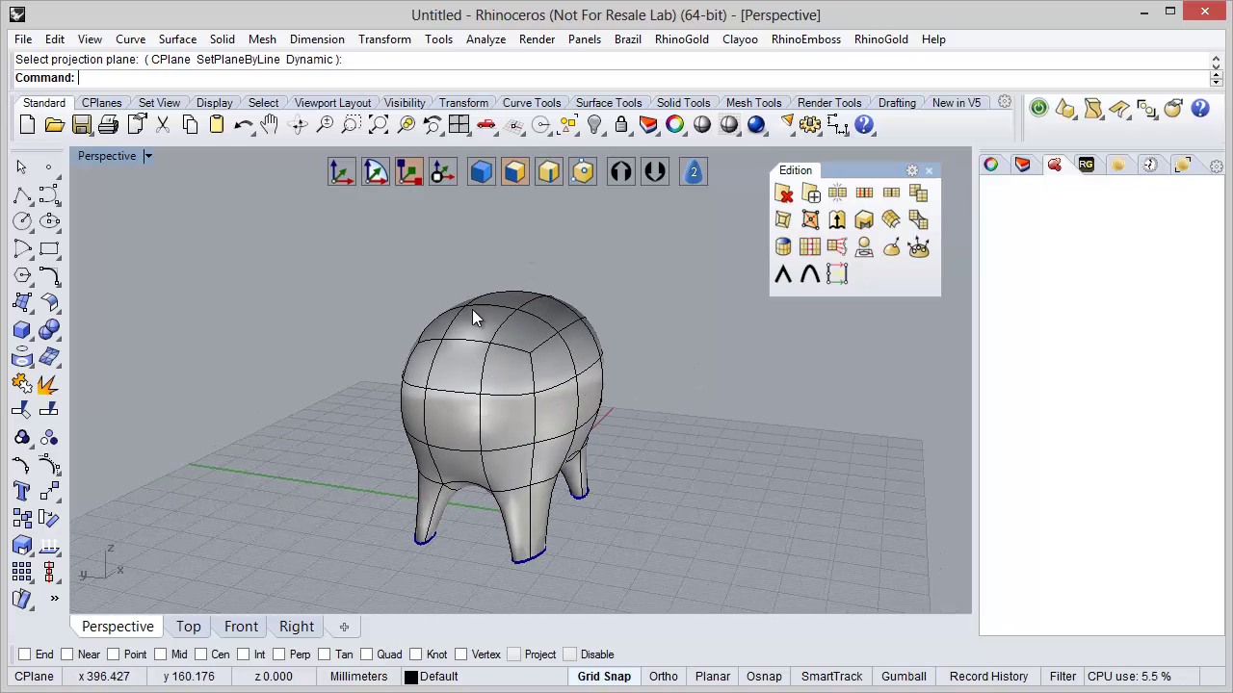
ctrl+shift+click(452, 422)
right_drag(453, 422, 516, 449)
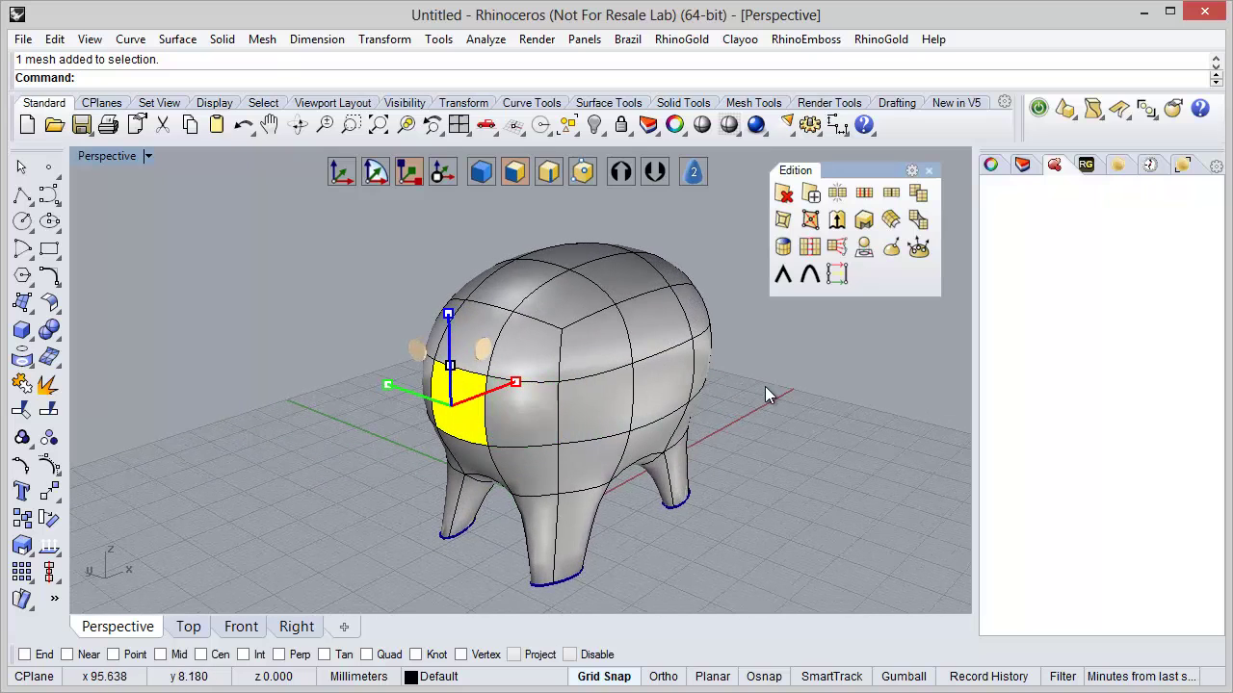
click(837, 221)
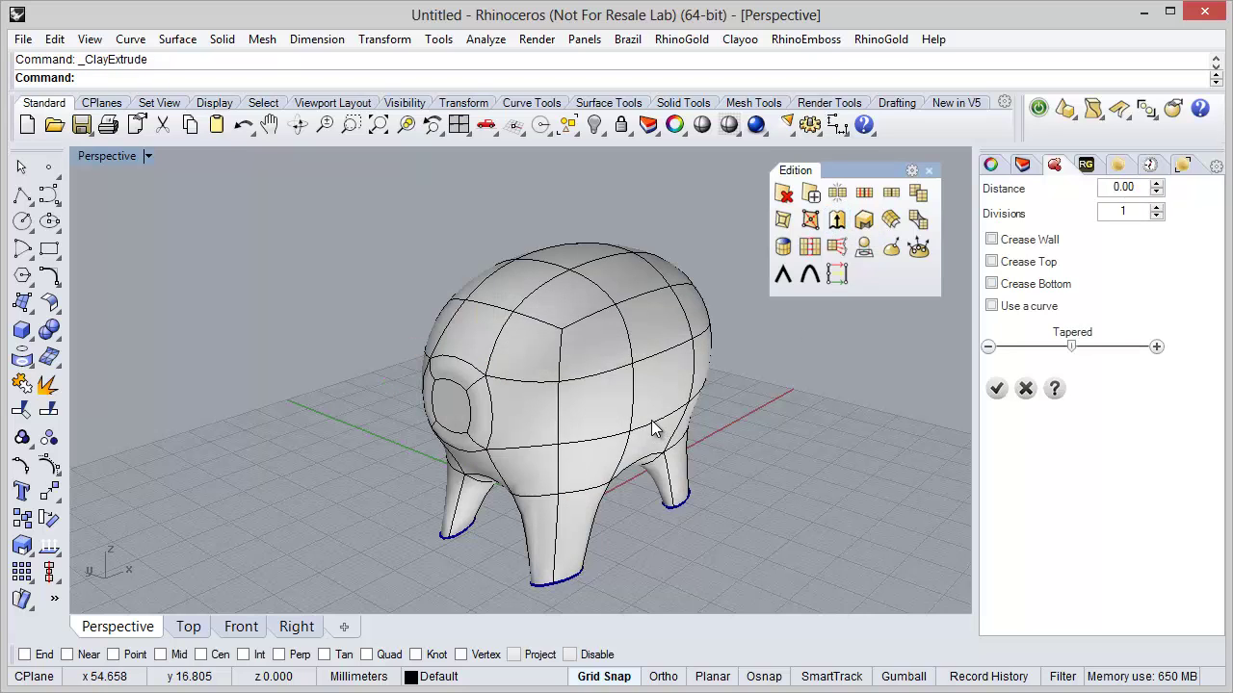
right_drag(686, 435, 643, 445)
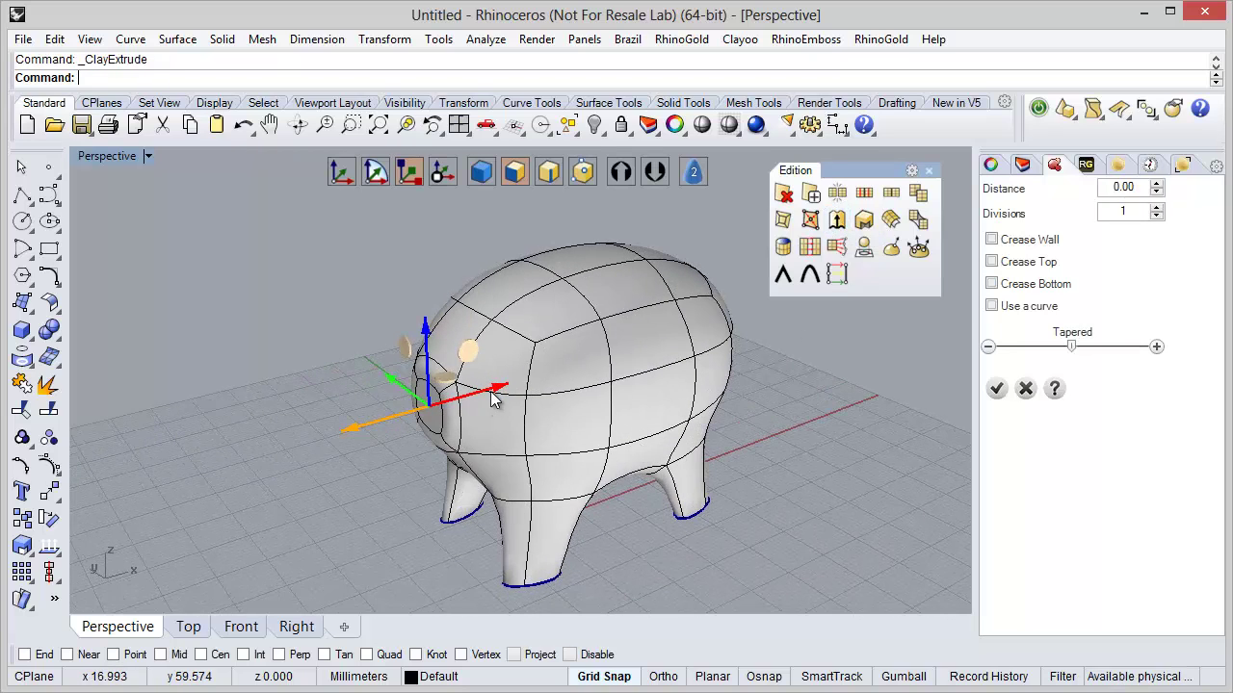
drag(494, 397, 460, 410)
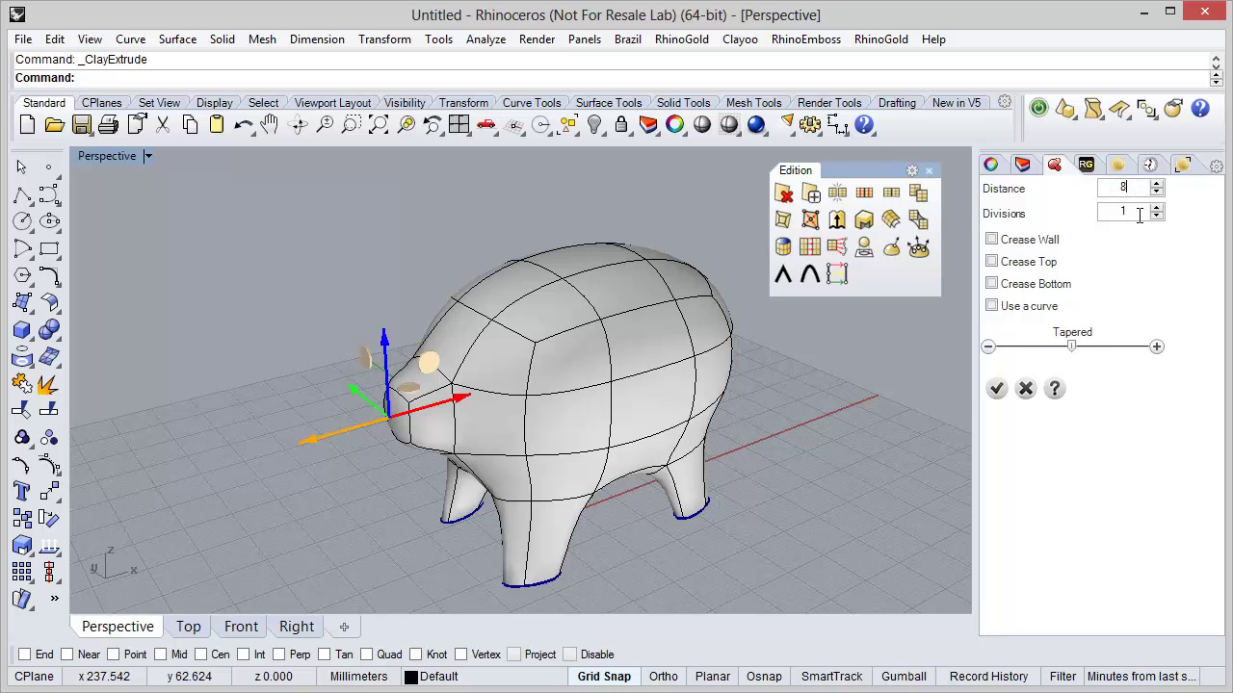
right_drag(530, 442, 572, 417)
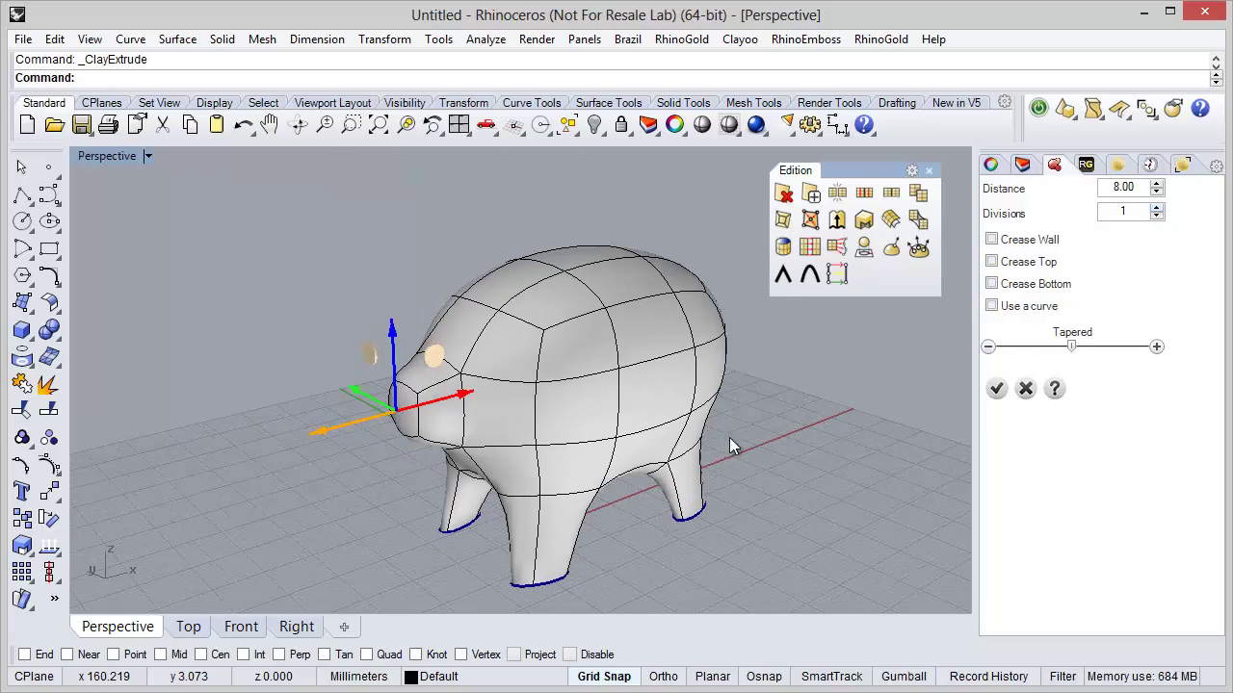
right_drag(638, 394, 641, 310)
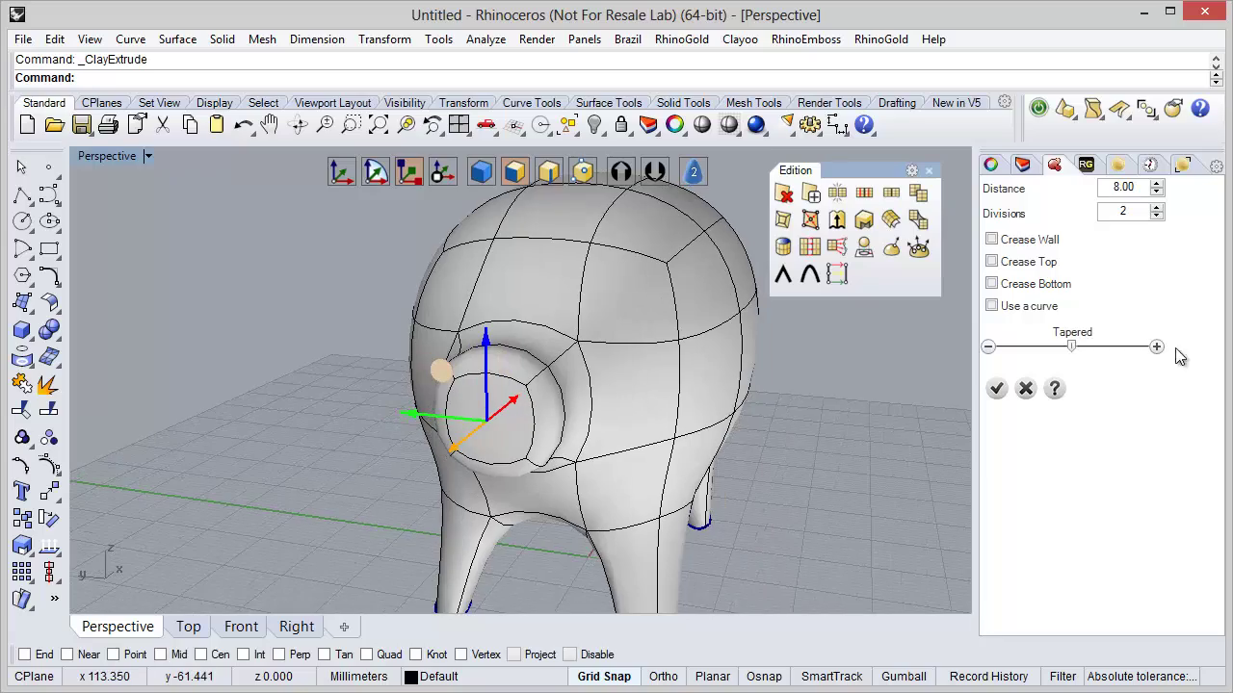
click(997, 389)
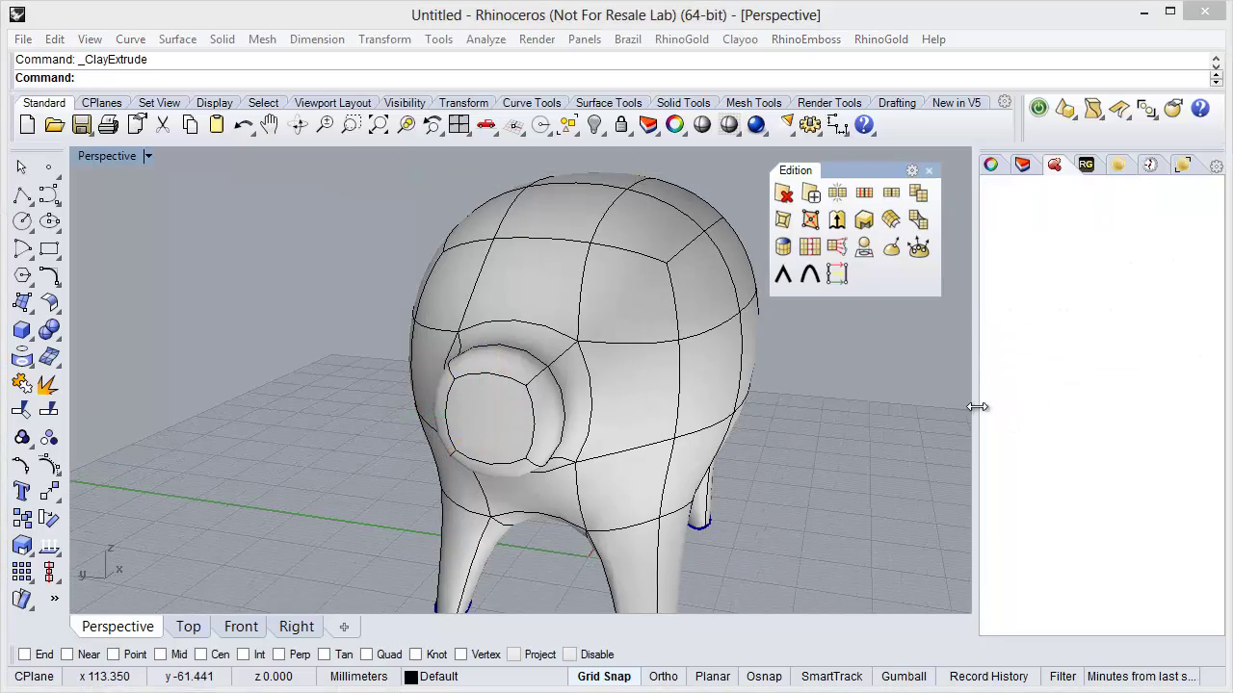
Select the snout's end face and divide it vertically into two halves
right_drag(759, 455, 569, 333)
key(Escape)
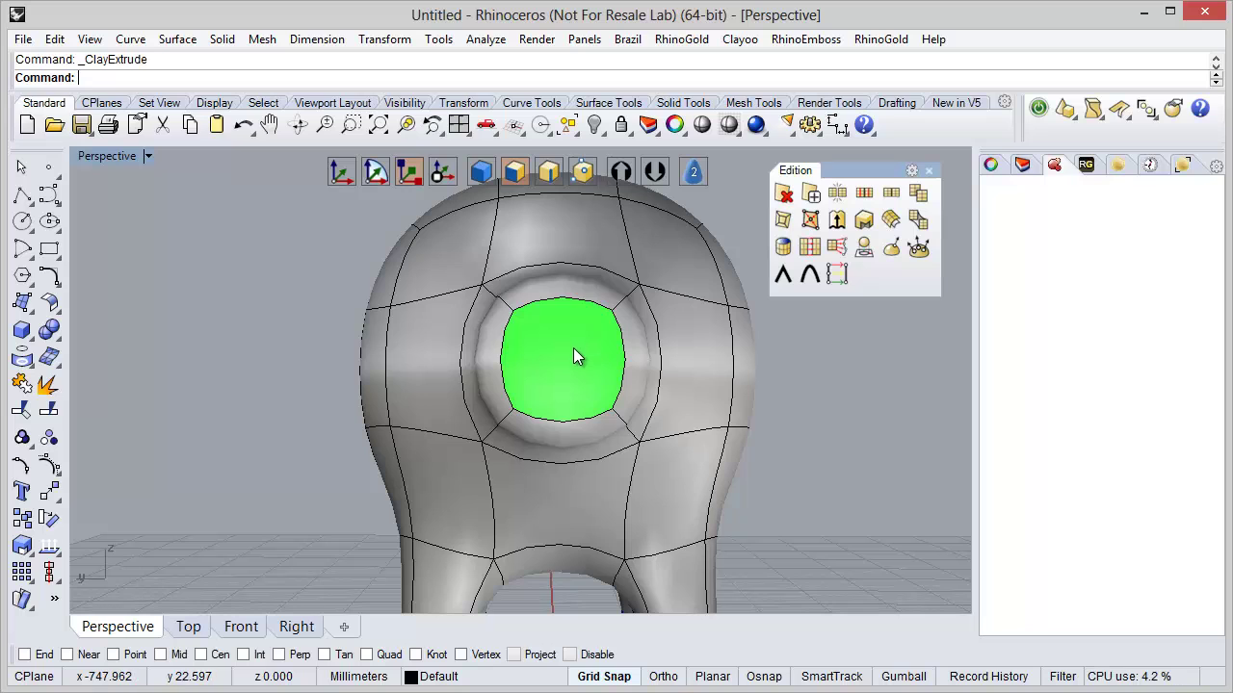
click(573, 347)
mouse_move(674, 395)
right_down()
mouse_move(600, 399)
mouse_move(668, 407)
right_up()
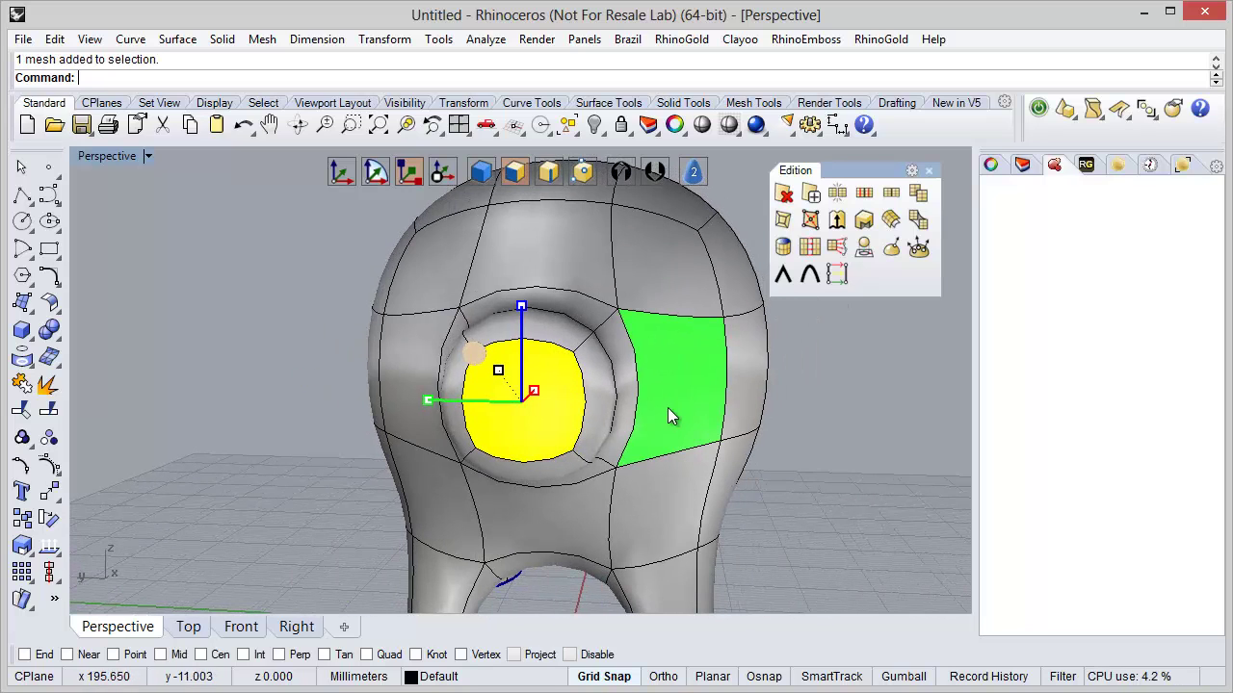
click(837, 194)
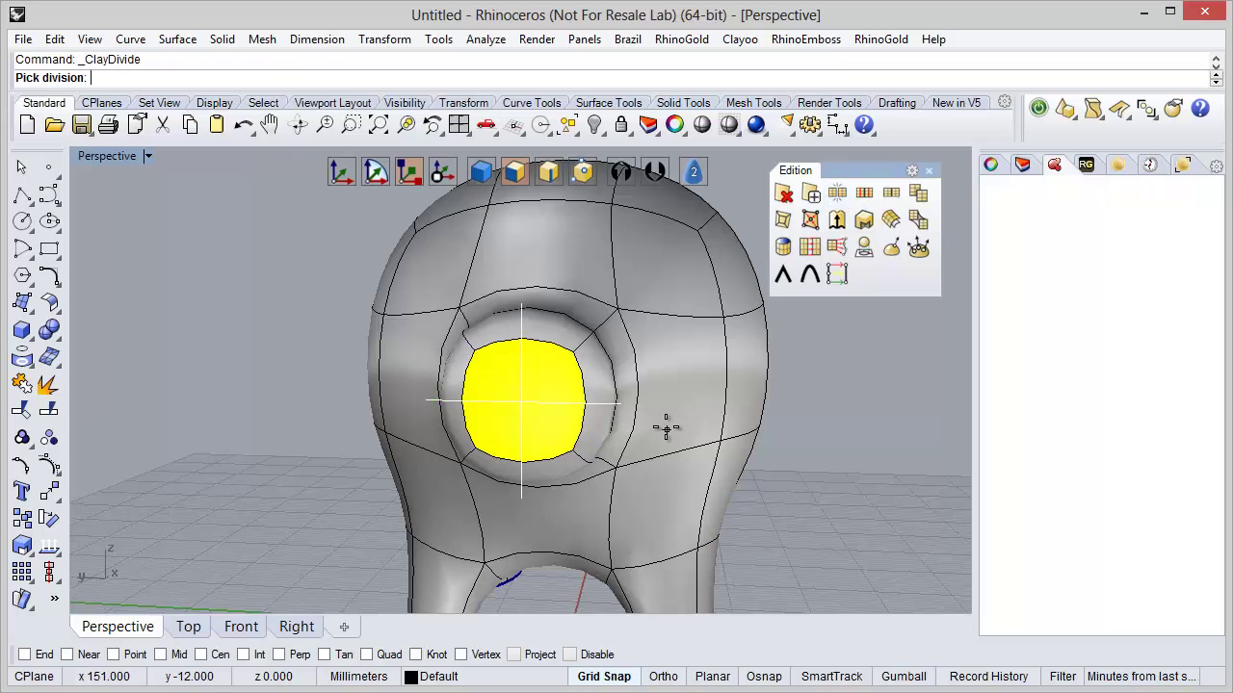
click(520, 367)
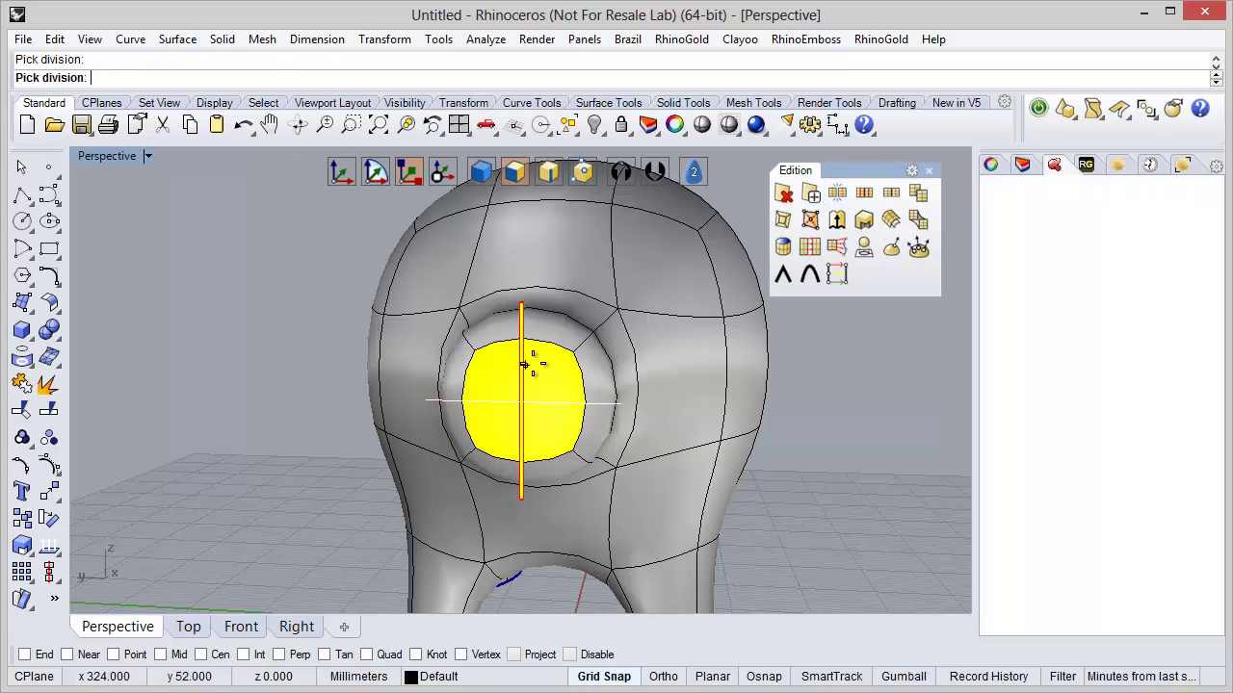
key(Return)
right_drag(817, 417, 657, 439)
scroll(465, 369, down, 6)
right_drag(529, 390, 734, 370)
Inset each half of the snout's end face separately to create two nostril faces
click(536, 395)
scroll(536, 395, up, 4)
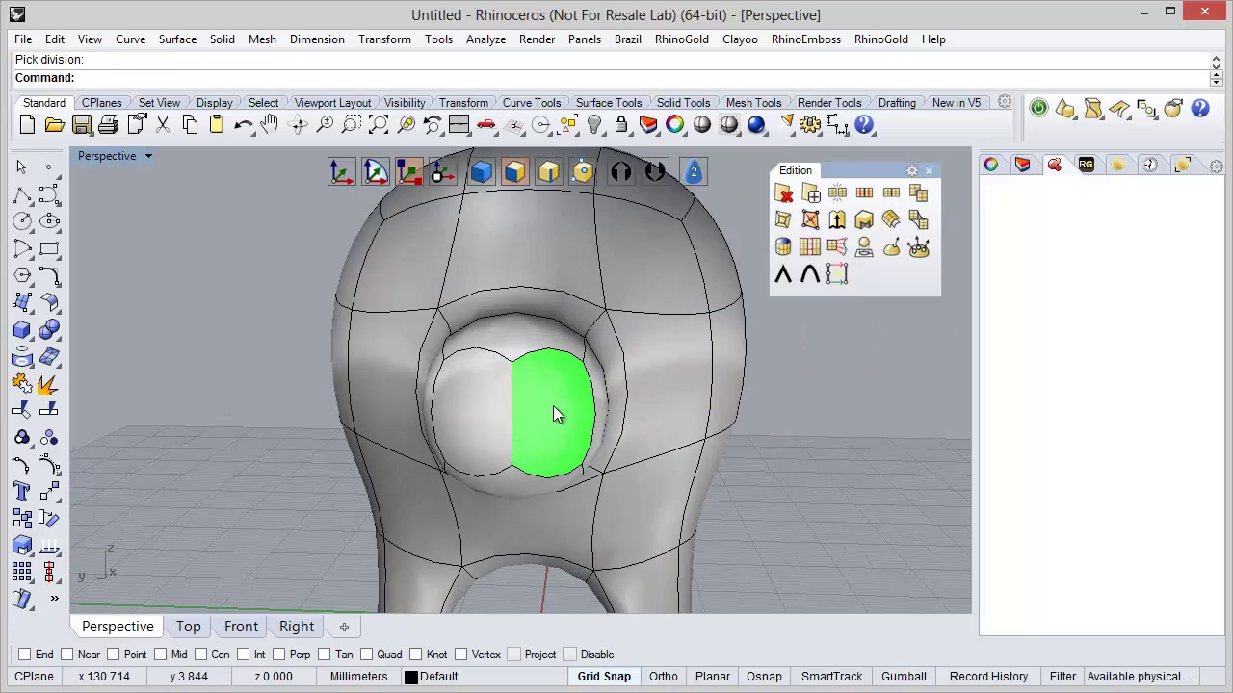
click(554, 407)
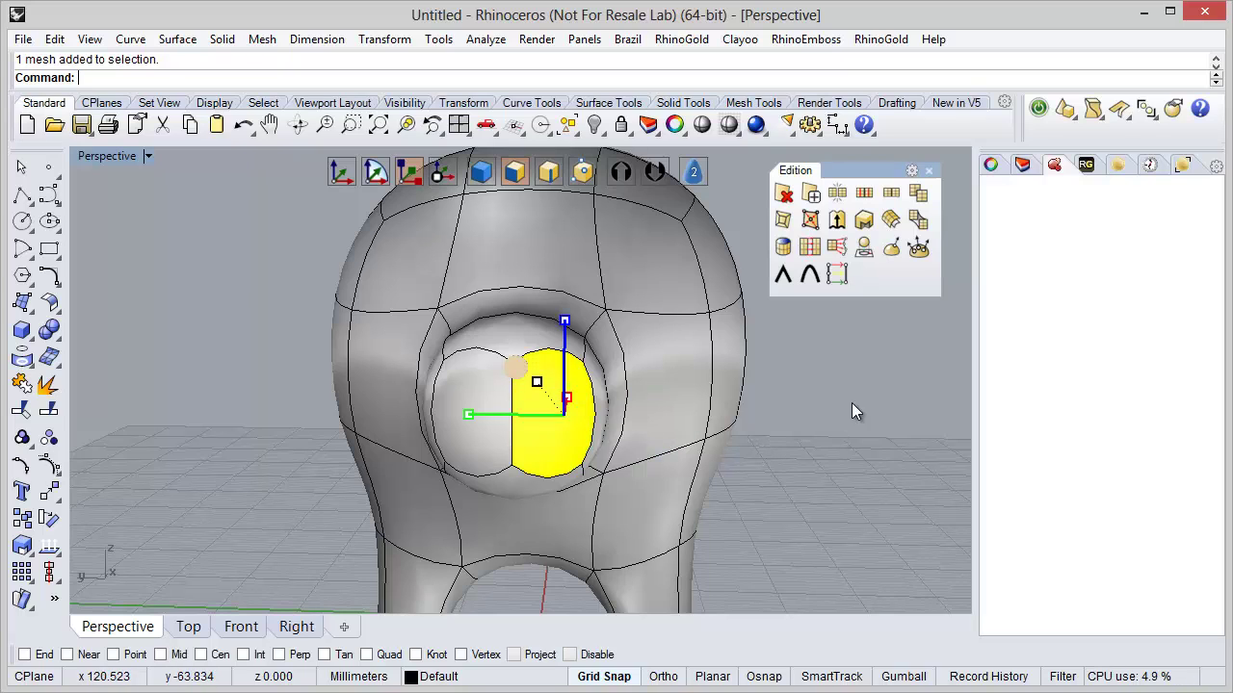
click(784, 222)
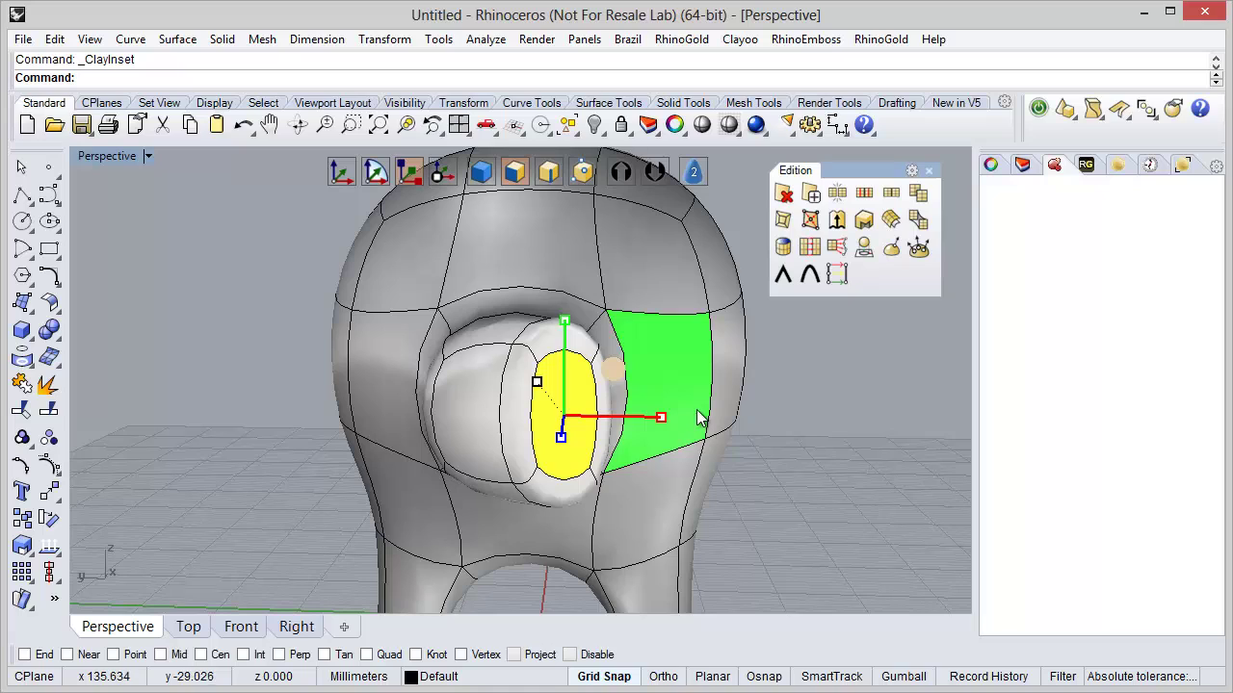
click(492, 431)
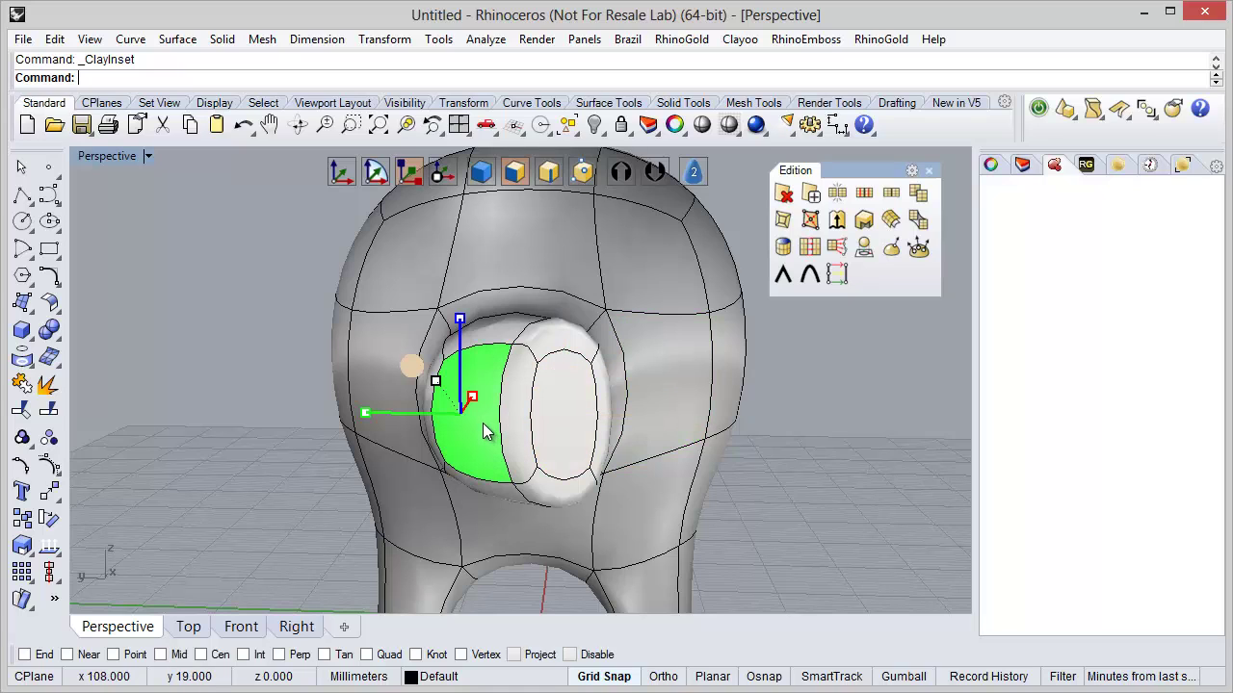
click(784, 224)
Select both inset nostril faces, scale them down in height and towards the snout's centre line, and clear the selection
mouse_move(689, 467)
right_down()
mouse_move(598, 476)
mouse_move(689, 482)
right_up()
shift+click(569, 472)
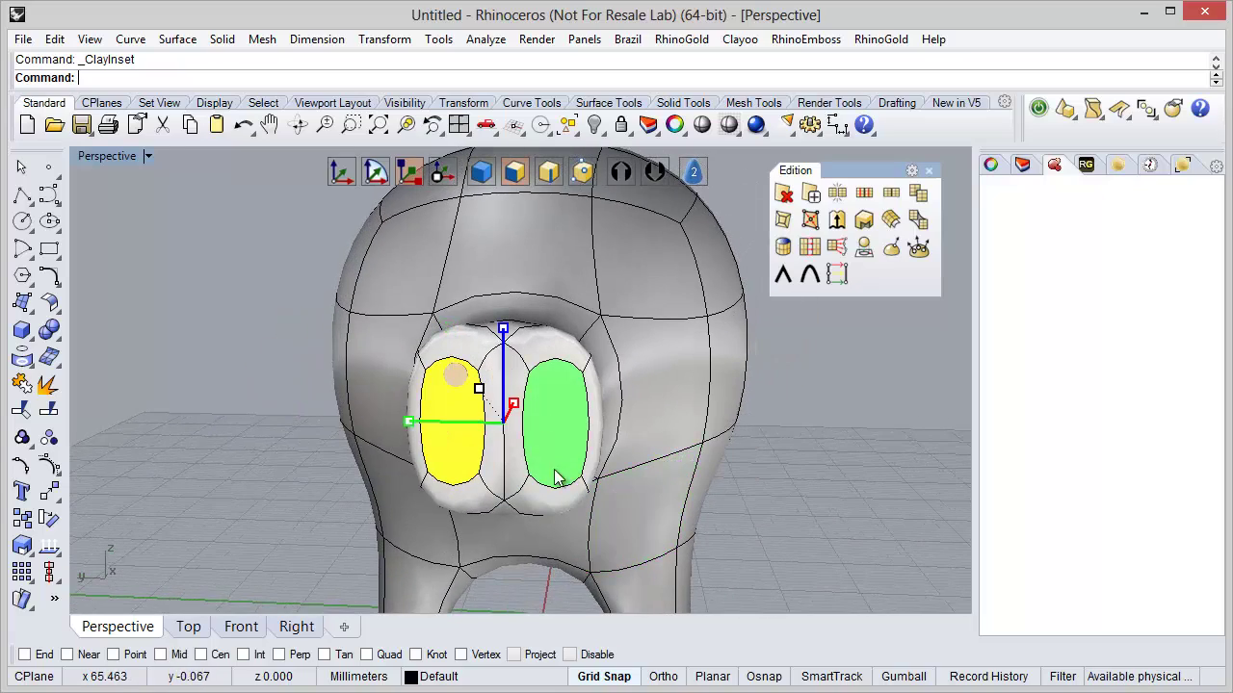
scroll(554, 414, up, 2)
scroll(520, 448, up, 3)
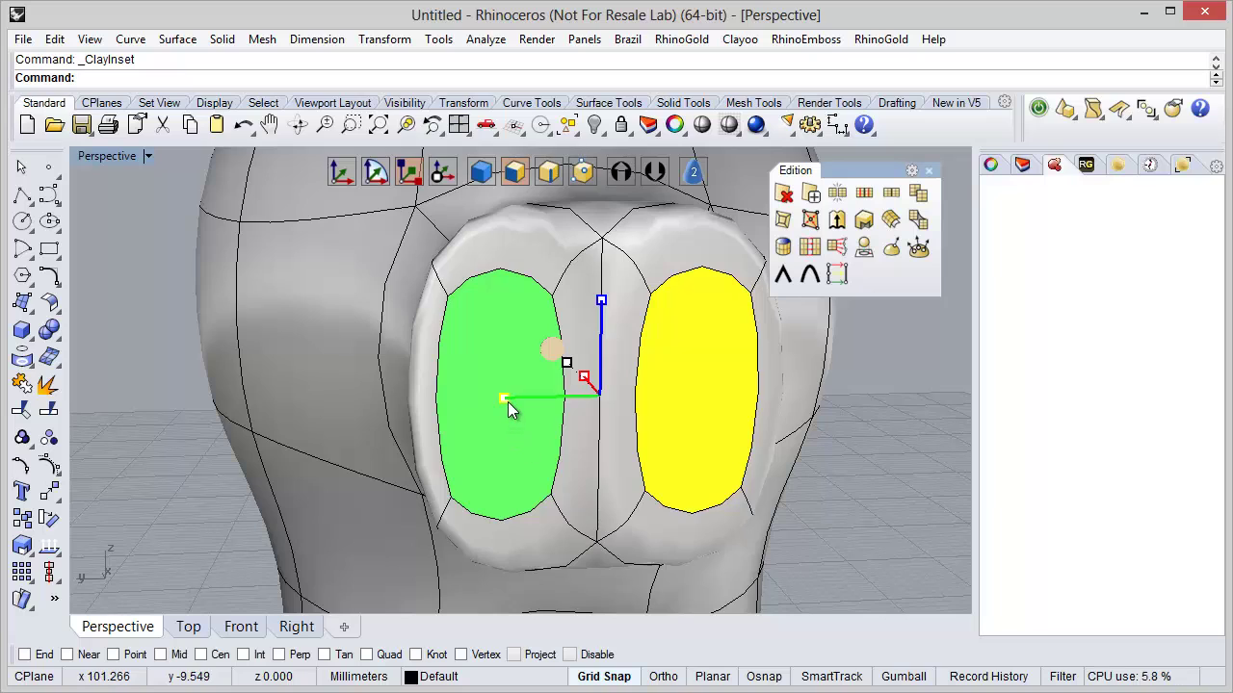
drag(508, 401, 522, 401)
drag(601, 303, 619, 404)
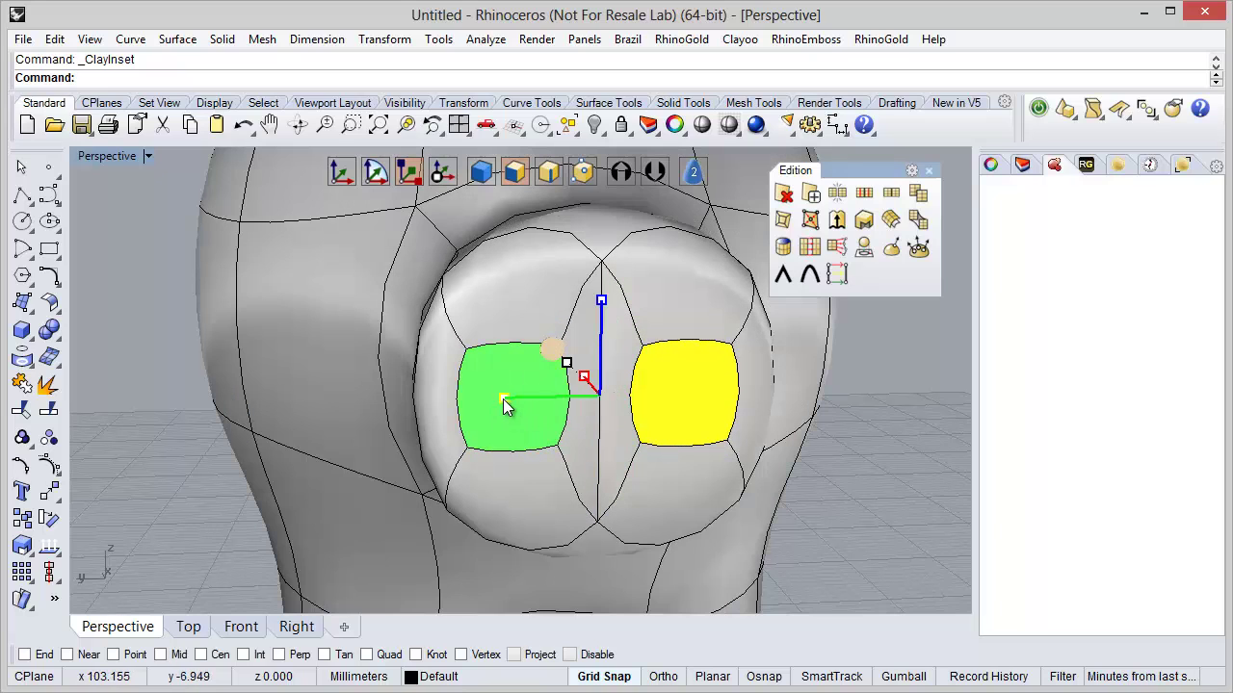
drag(505, 399, 527, 410)
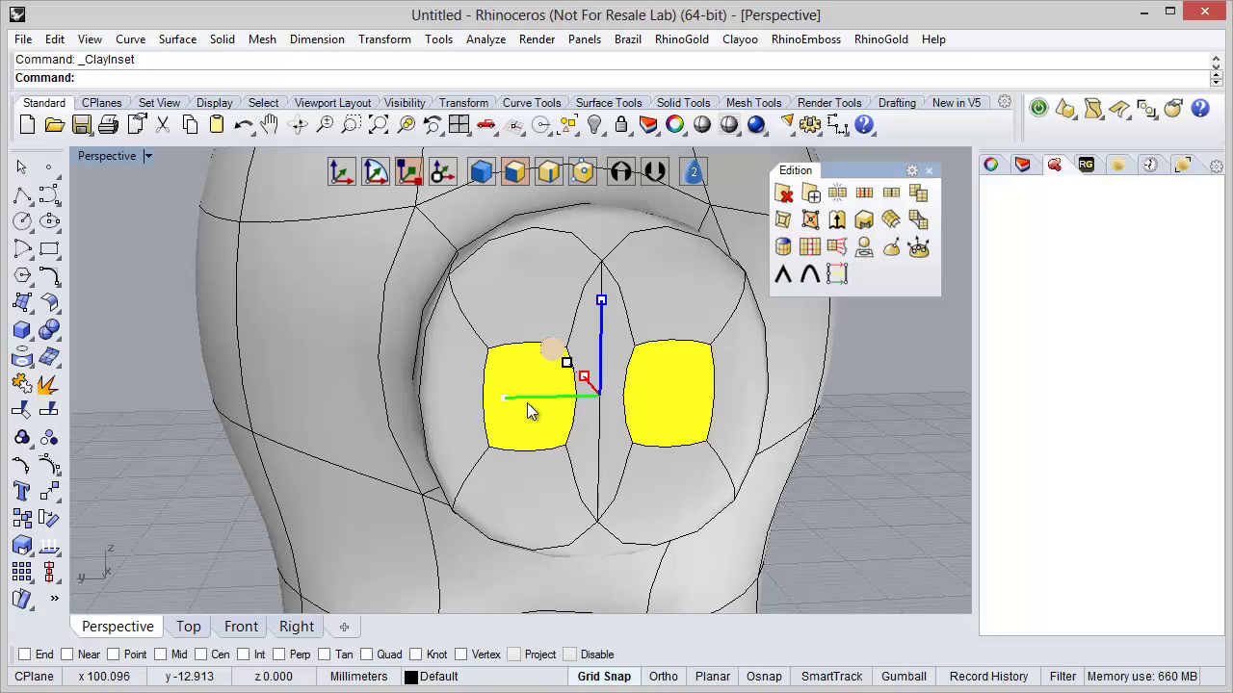
scroll(520, 399, down, 8)
right_drag(705, 407, 627, 398)
click(467, 409)
scroll(499, 393, up, 5)
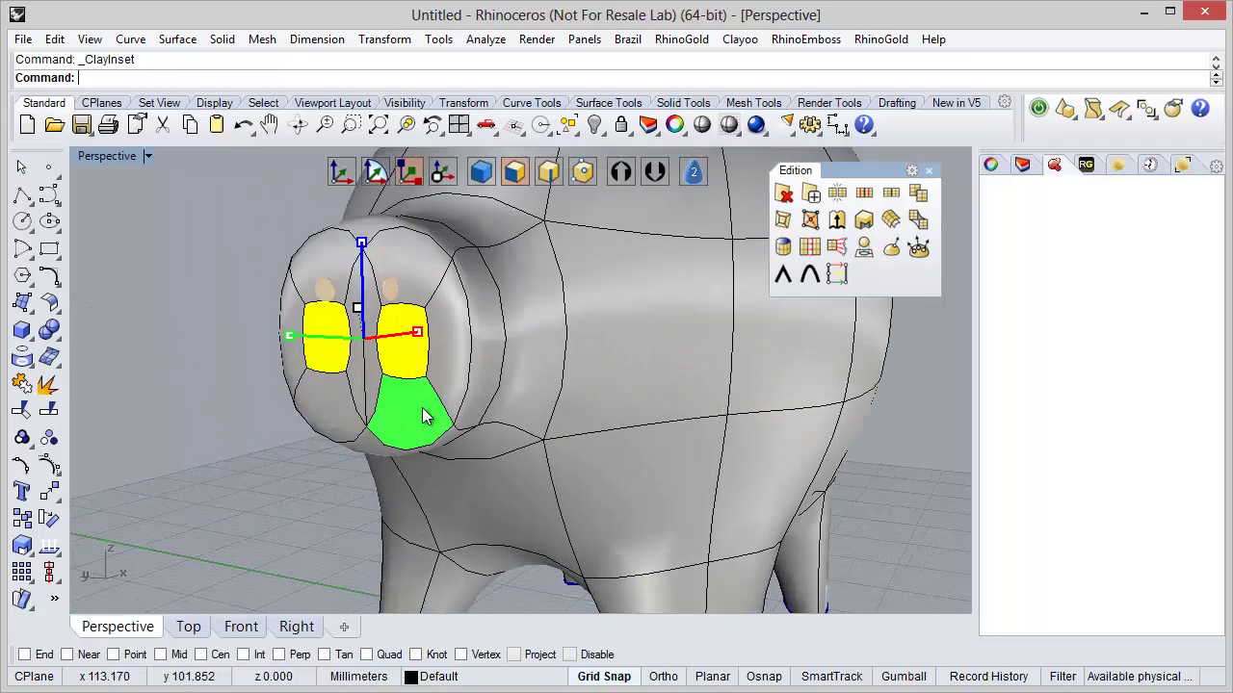
mouse_move(497, 393)
right_down()
mouse_move(511, 447)
mouse_move(498, 407)
right_up()
click(249, 277)
Save the model to the Desktop as a Rhino 5 3D model named piggy
scroll(508, 375, down, 6)
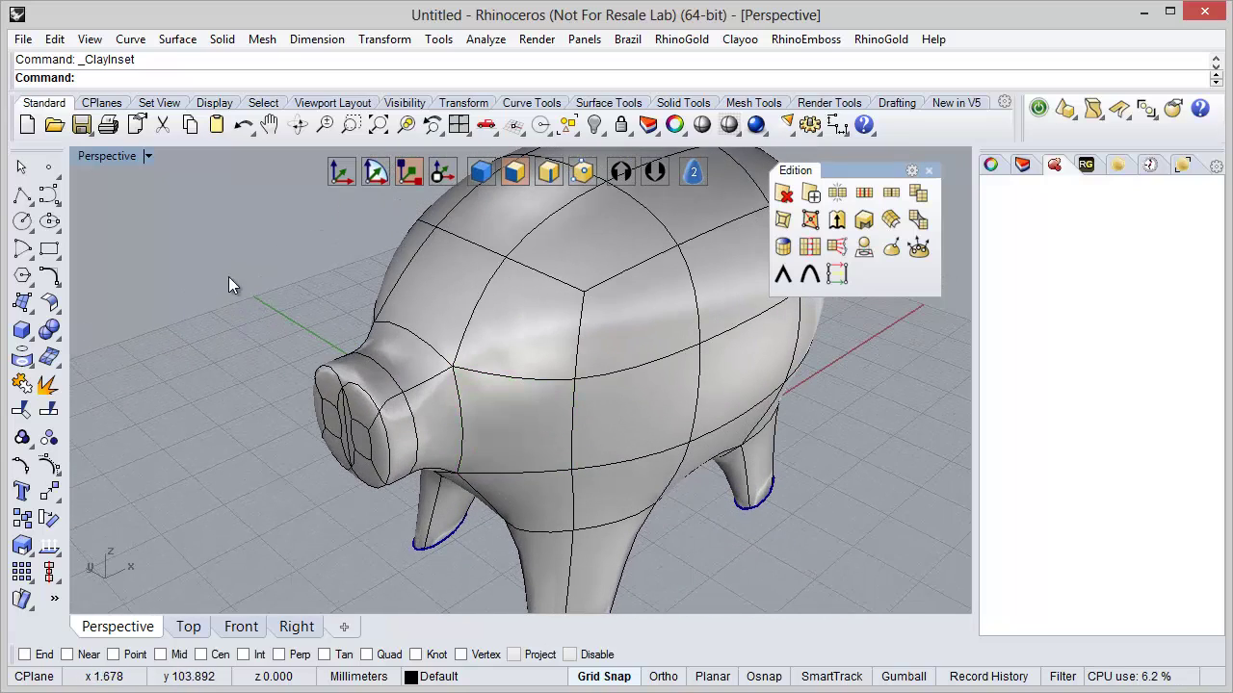
click(81, 125)
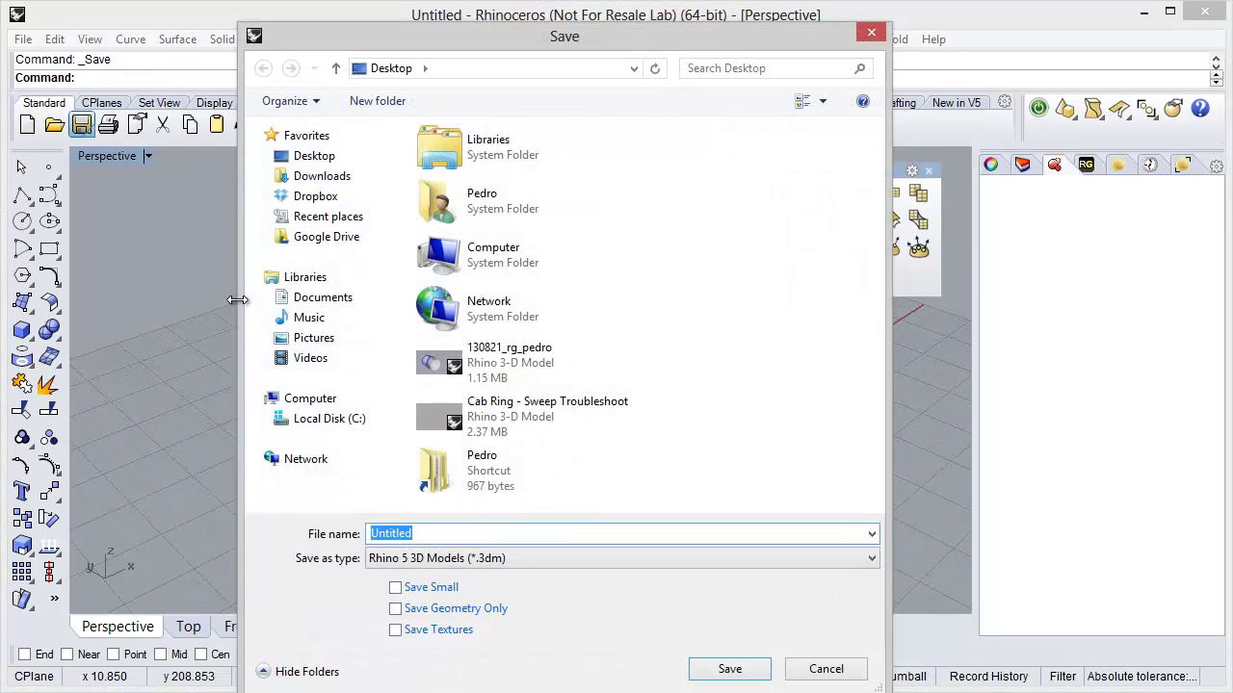
text(piggy)
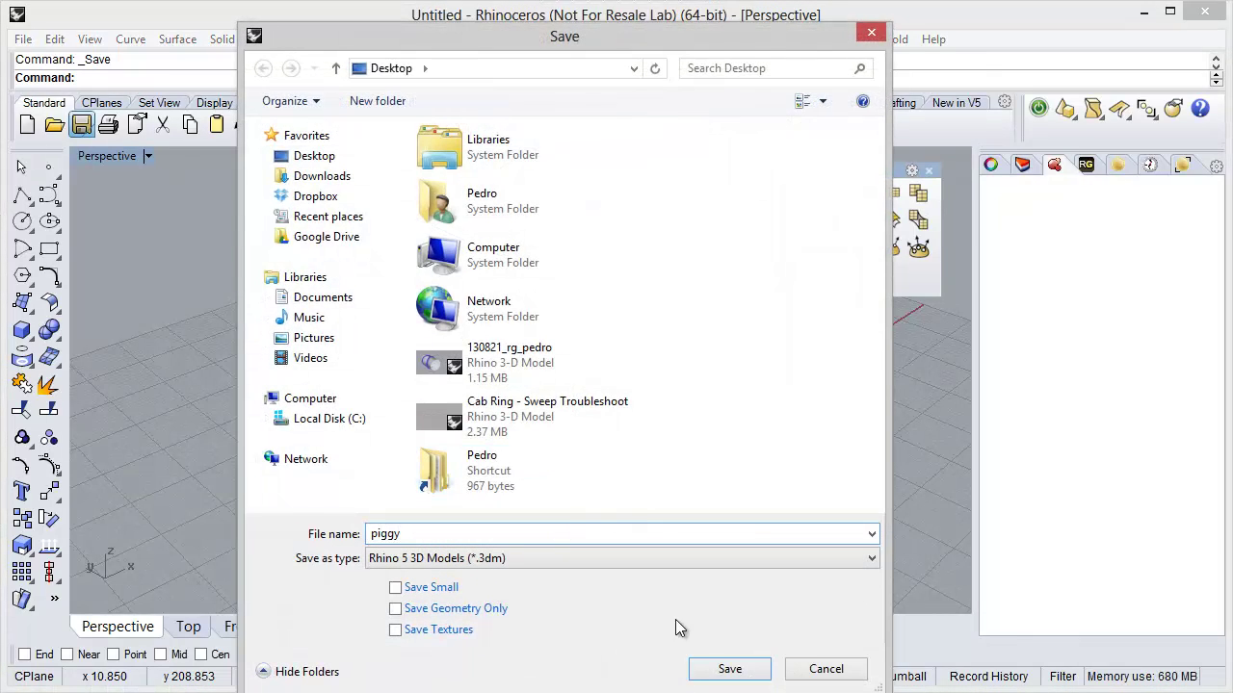
click(713, 668)
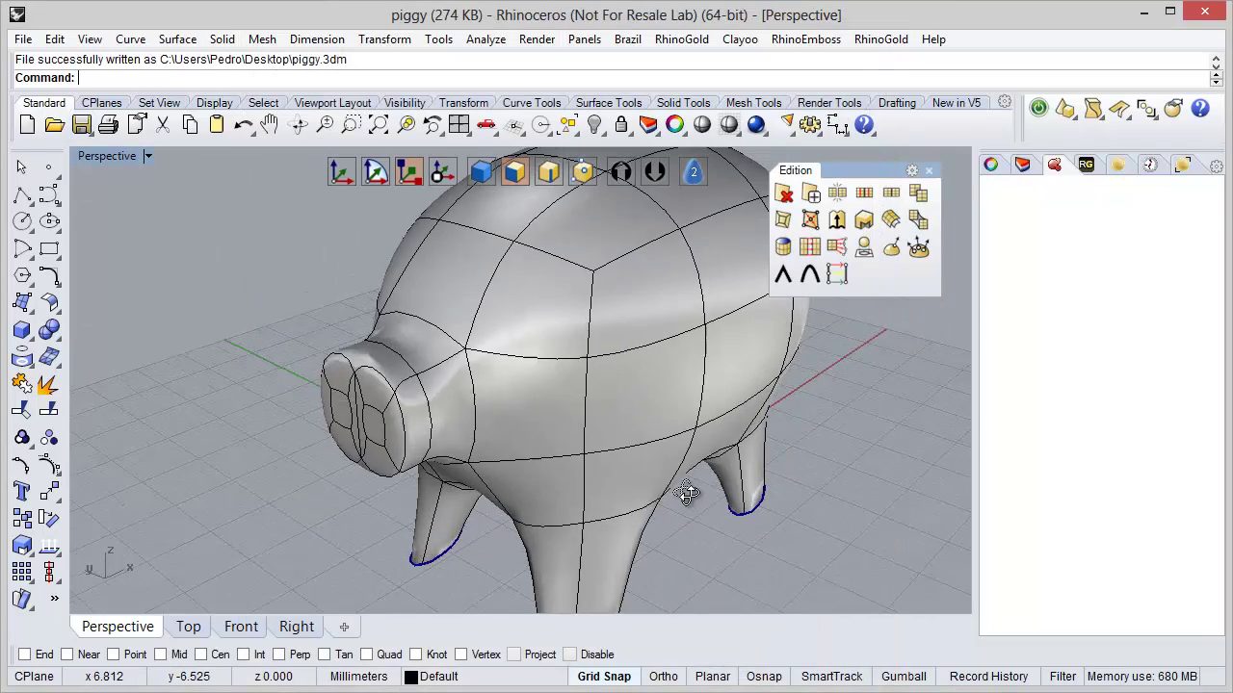
Select both nostril faces on the snout and extrude them inward with a distance of -2.00 mm and 1 division
scroll(433, 433, up, 3)
click(436, 431)
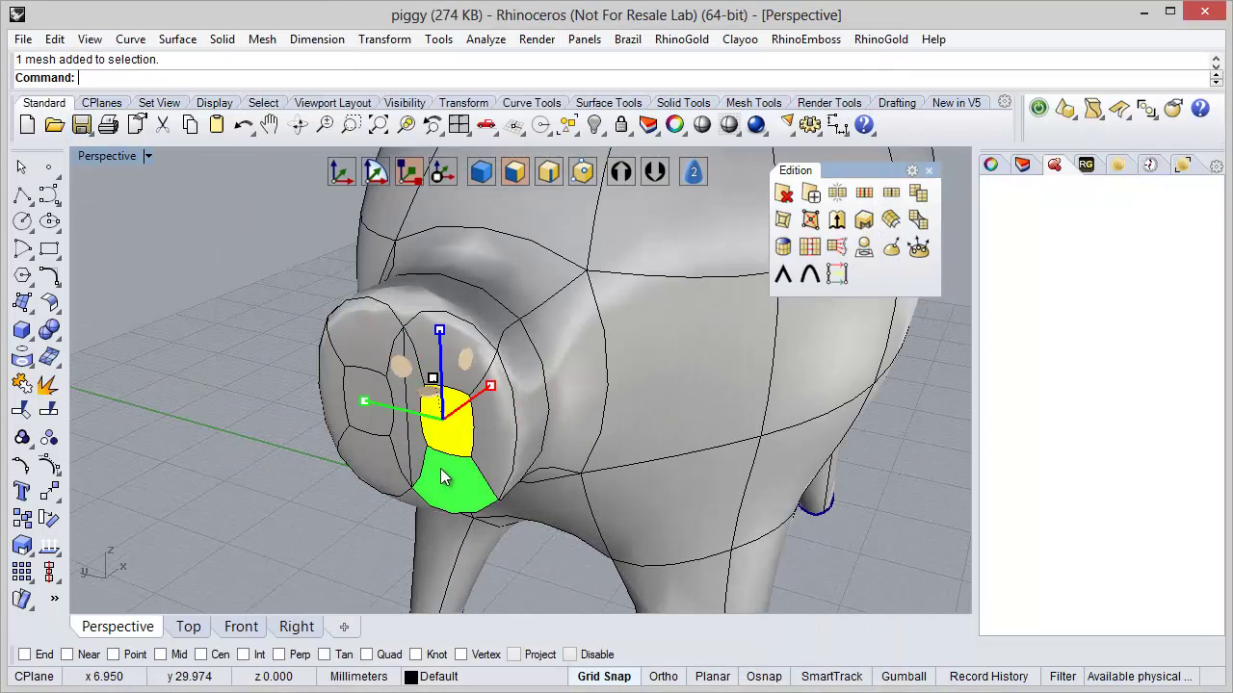
shift+click(361, 364)
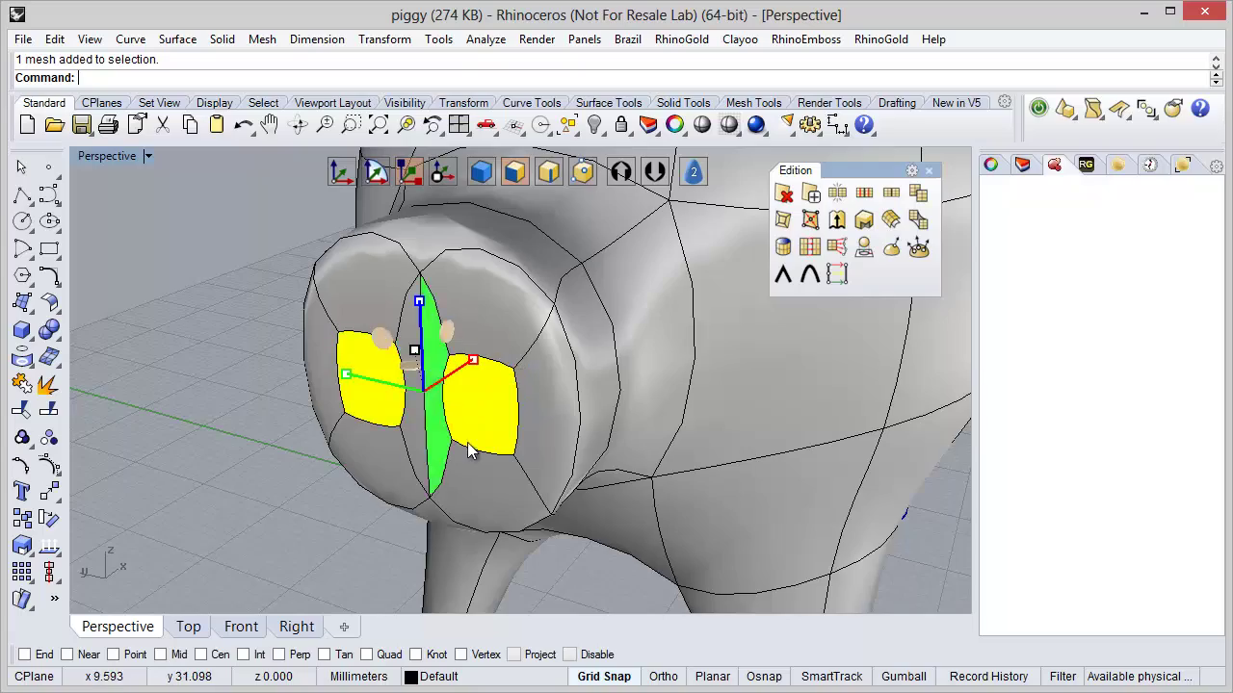
scroll(467, 442, down, 3)
right_drag(545, 435, 578, 414)
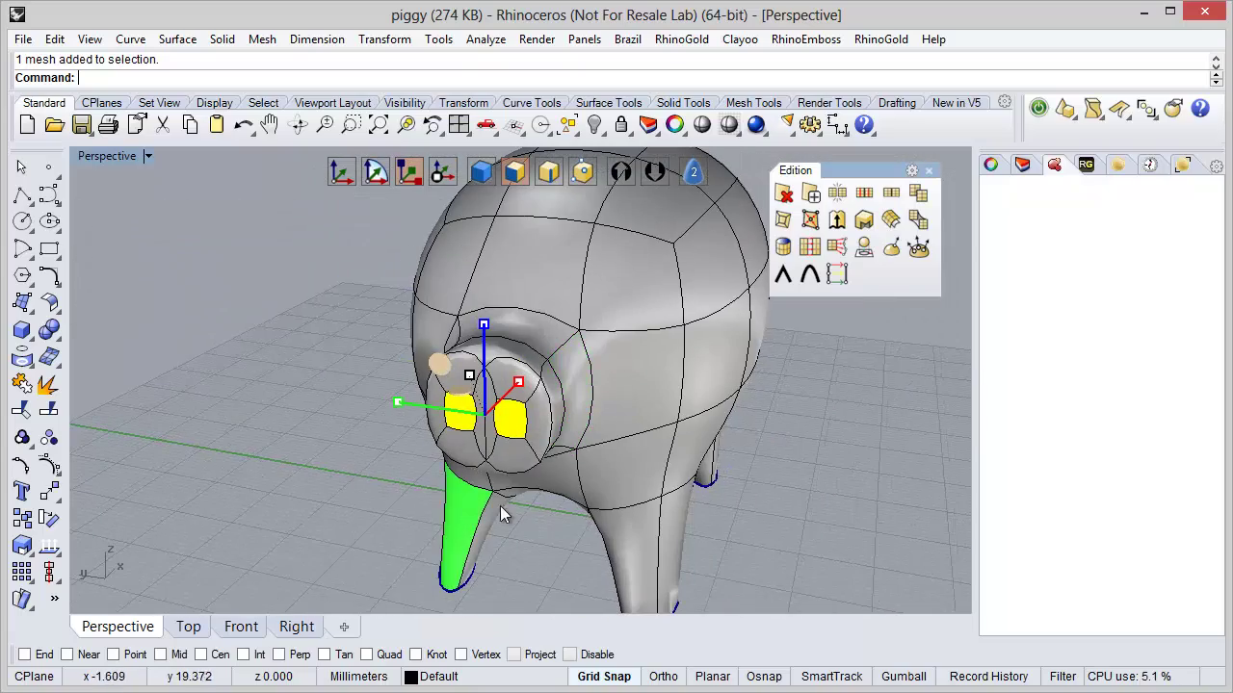
click(834, 231)
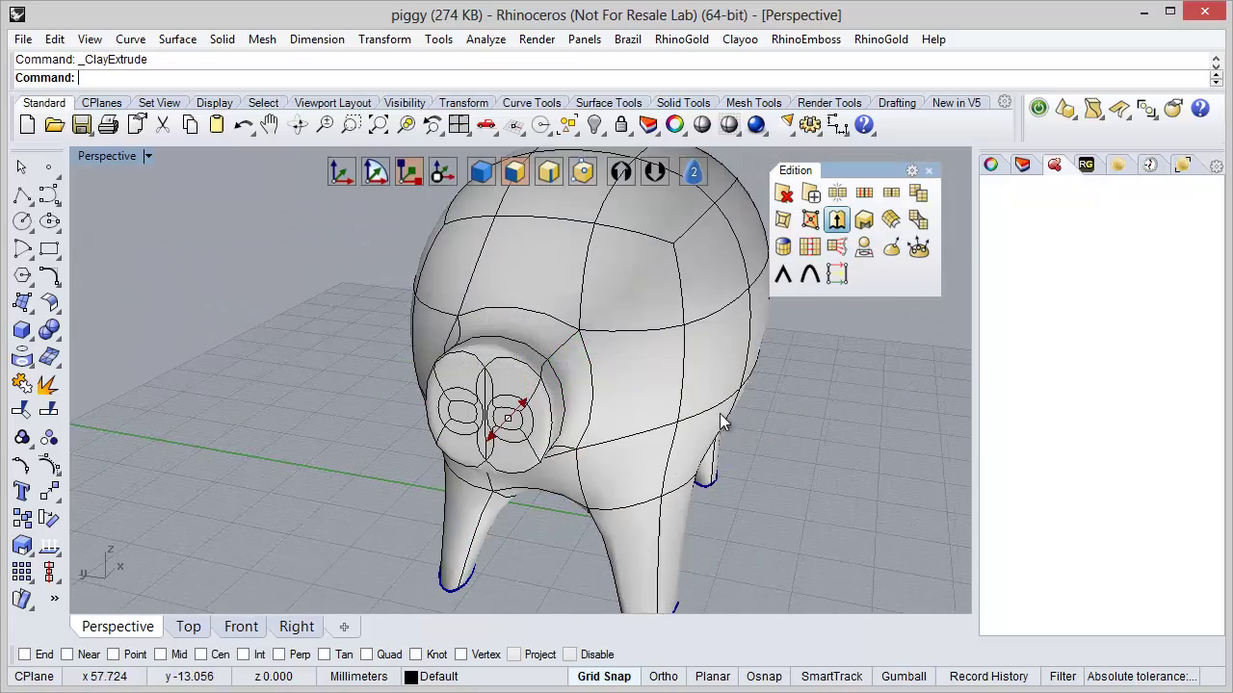
right_drag(677, 421, 584, 465)
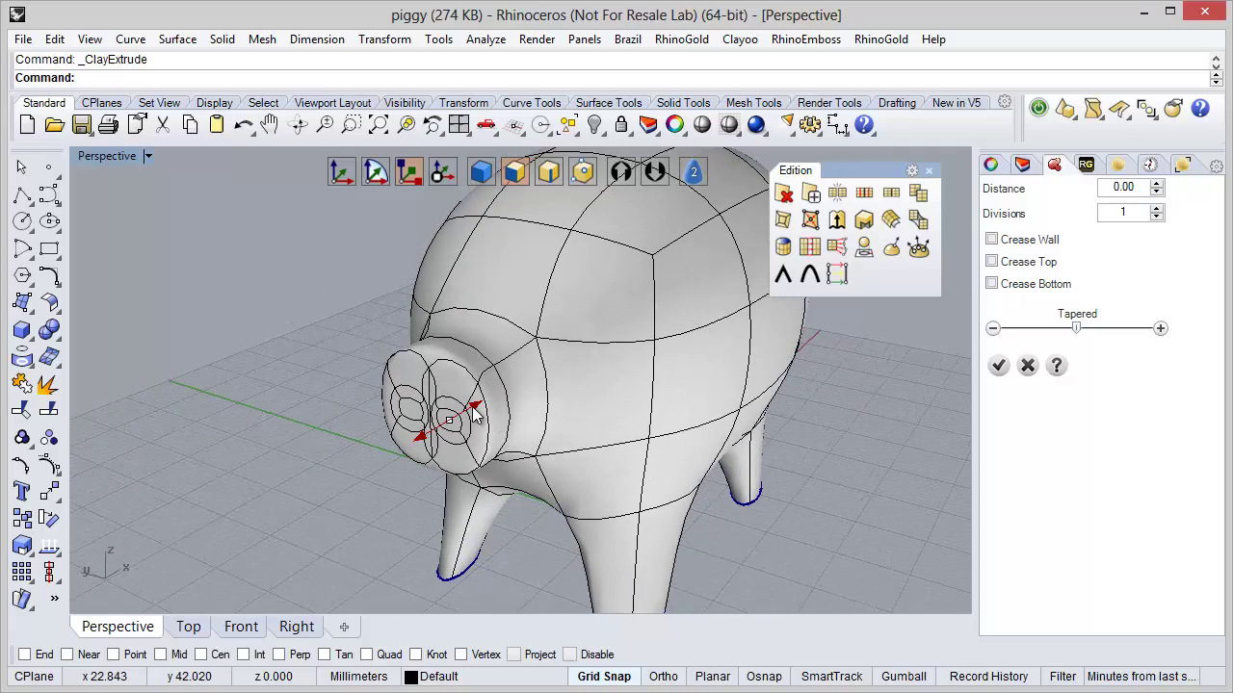
drag(482, 411, 486, 429)
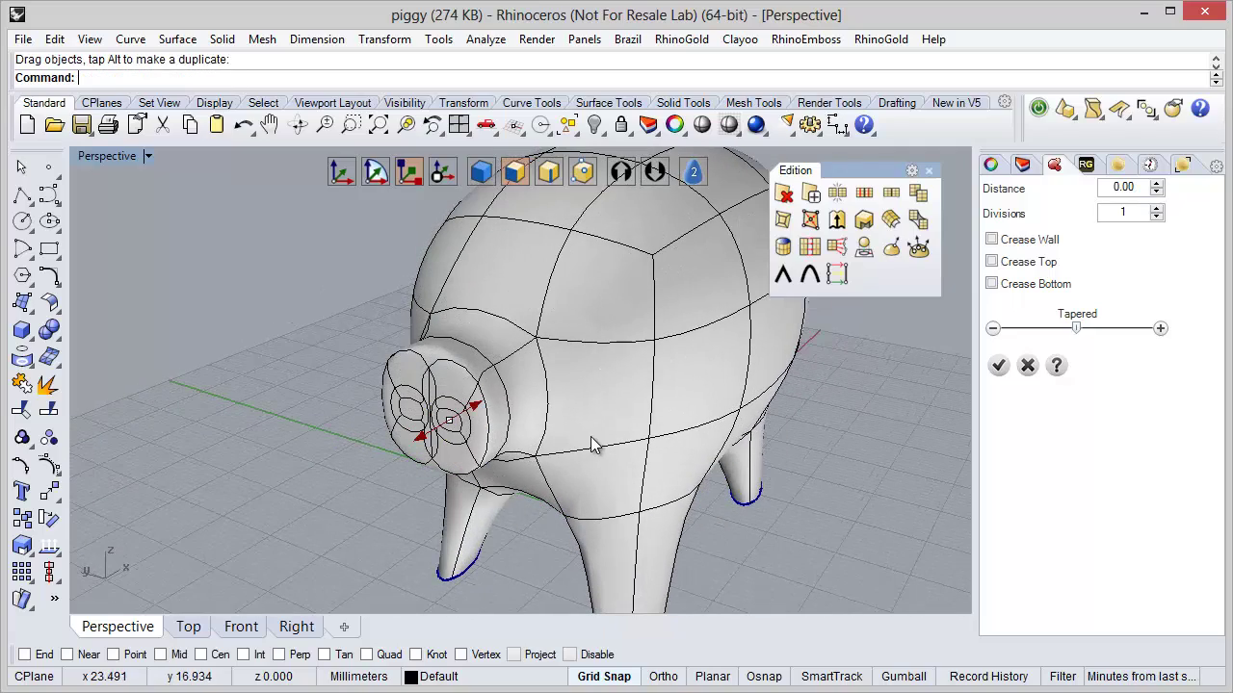
right_drag(517, 427, 709, 352)
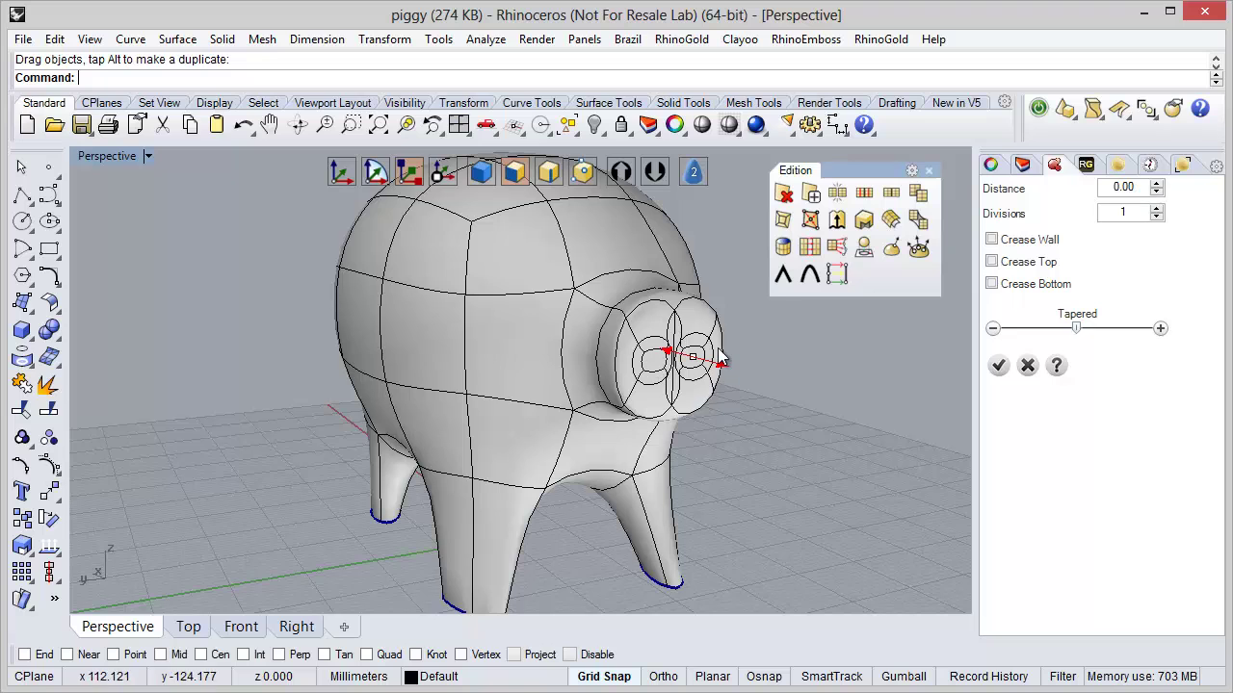
scroll(722, 369, up, 2)
drag(710, 375, 713, 378)
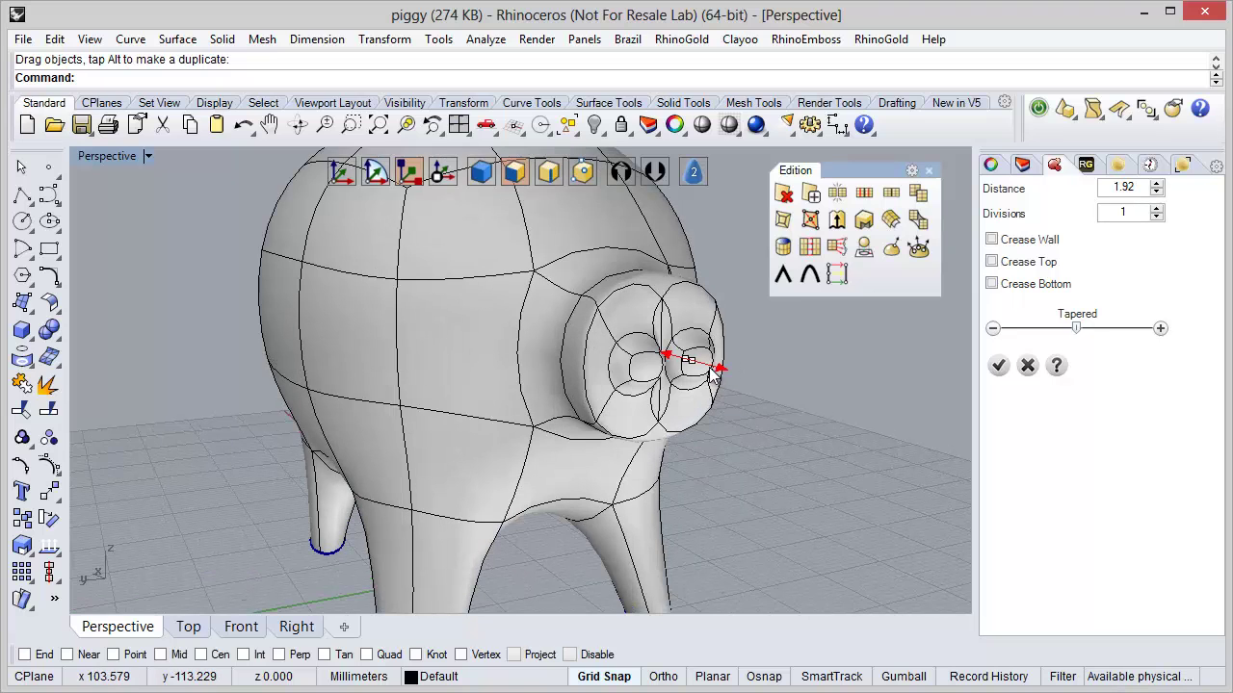
right_drag(725, 387, 622, 427)
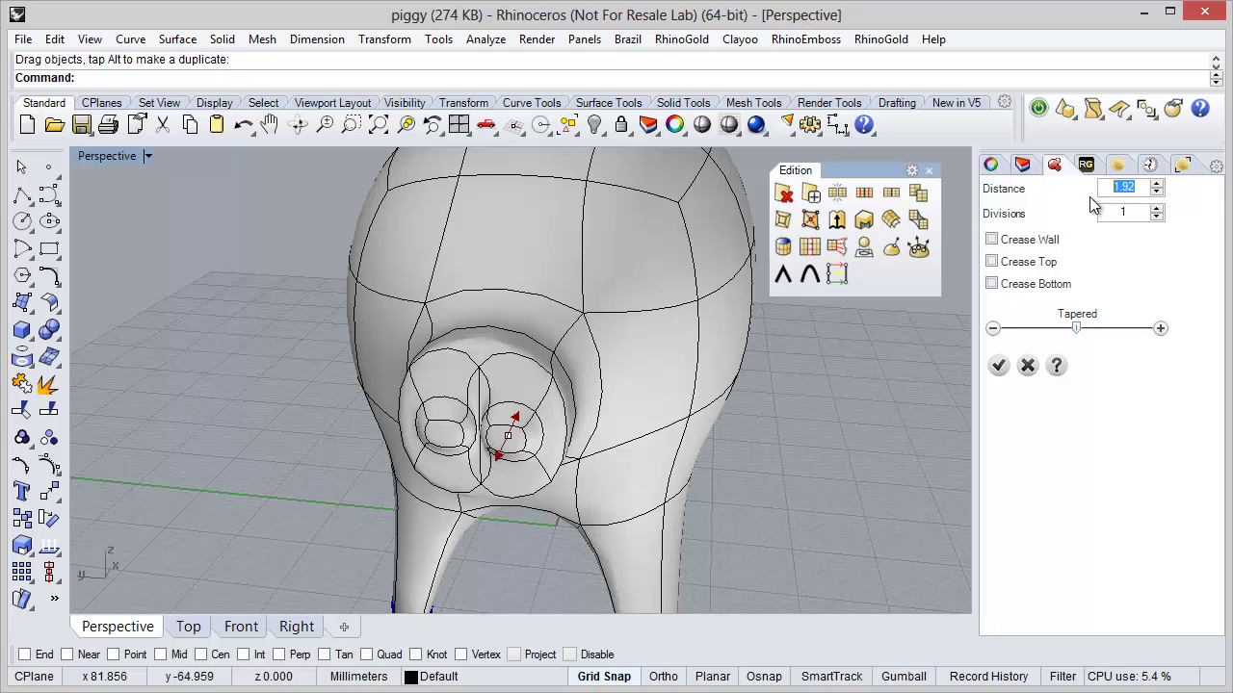
text(-2.00)
right_drag(672, 429, 527, 421)
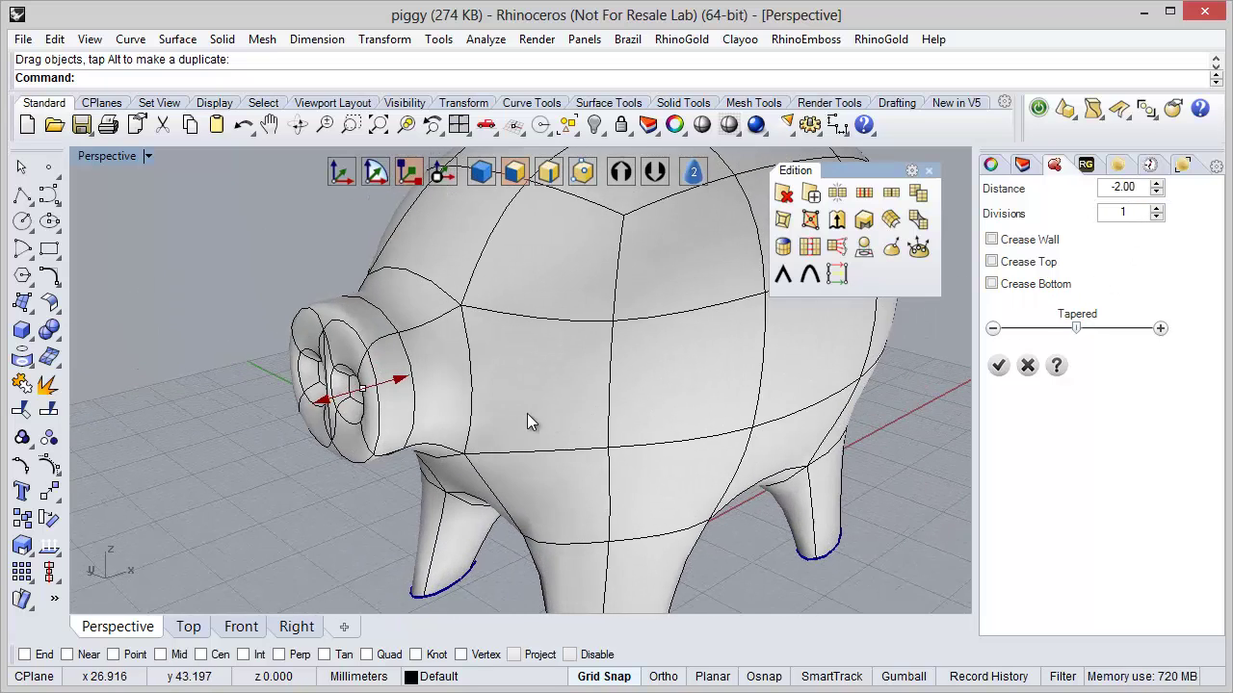
click(998, 365)
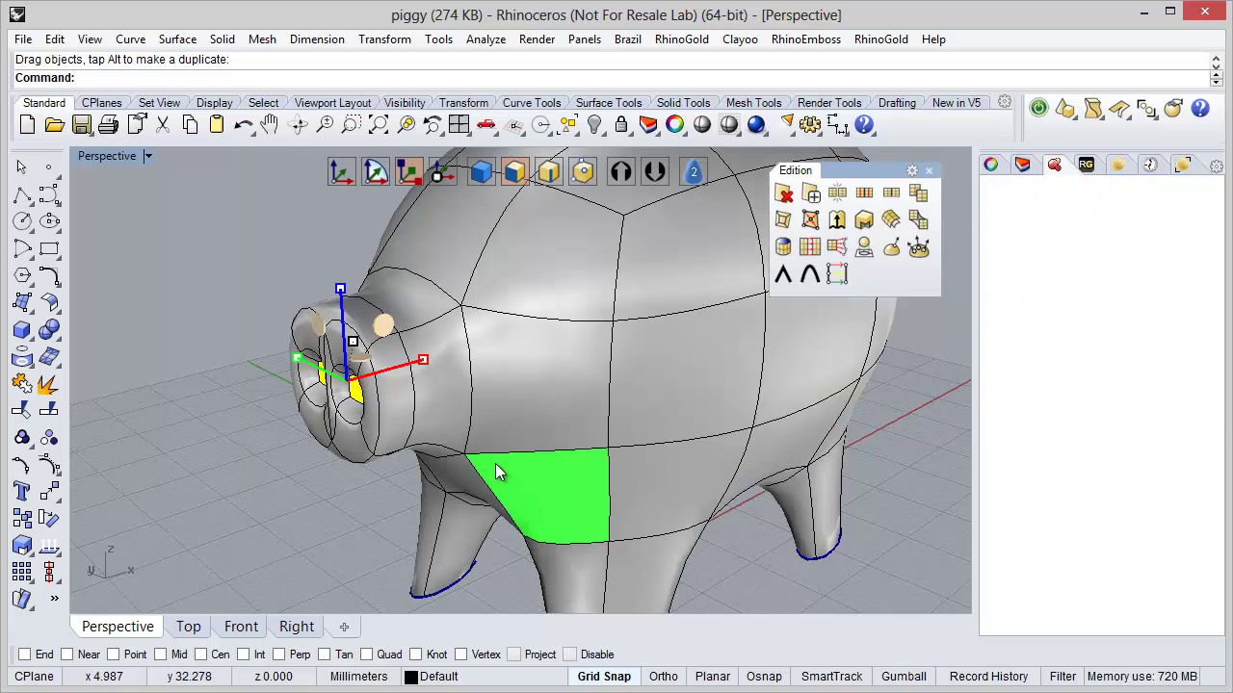
Switch the face manipulator to move mode and clear the selection of the nostril faces
right_drag(495, 464, 514, 455)
mouse_move(318, 211)
scroll(276, 311, up, 5)
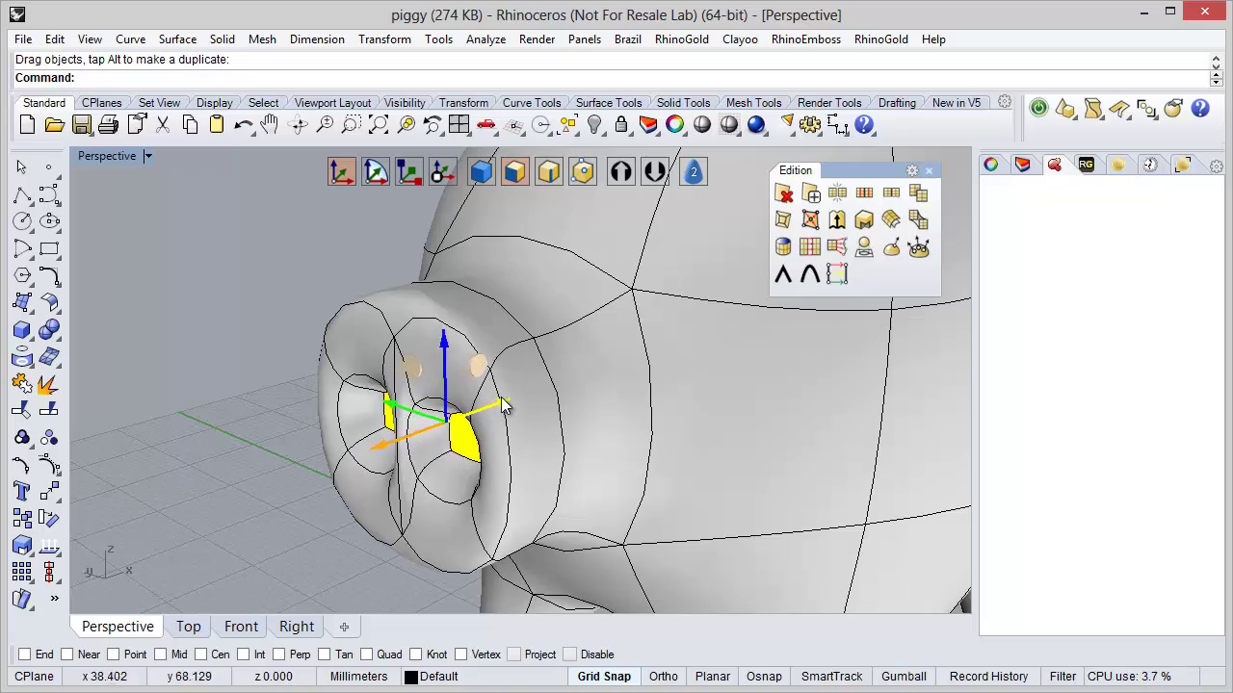
right_drag(510, 424, 487, 459)
scroll(529, 432, down, 5)
scroll(505, 462, down, 5)
click(593, 511)
Select the two opposite faces on the upper front of the body as bases for the ears
scroll(521, 425, up, 4)
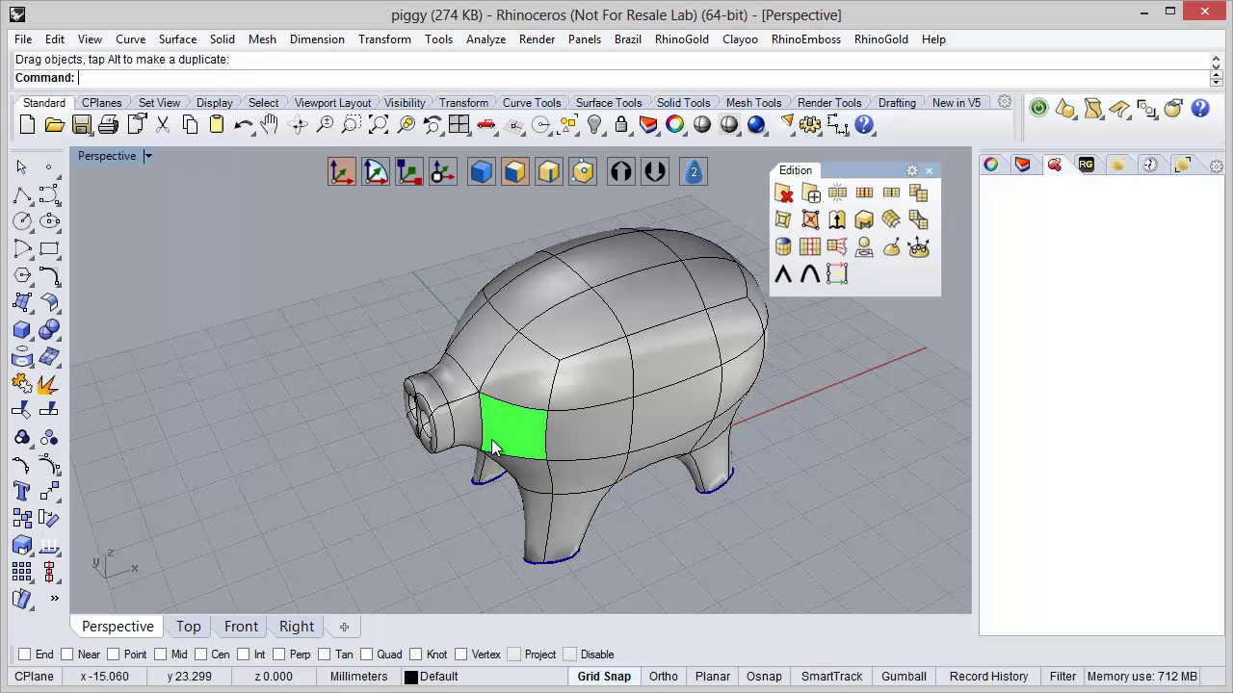
scroll(492, 435, down, 2)
scroll(524, 352, up, 6)
right_drag(525, 405, 682, 354)
scroll(580, 460, down, 4)
scroll(605, 366, up, 4)
scroll(603, 362, up, 4)
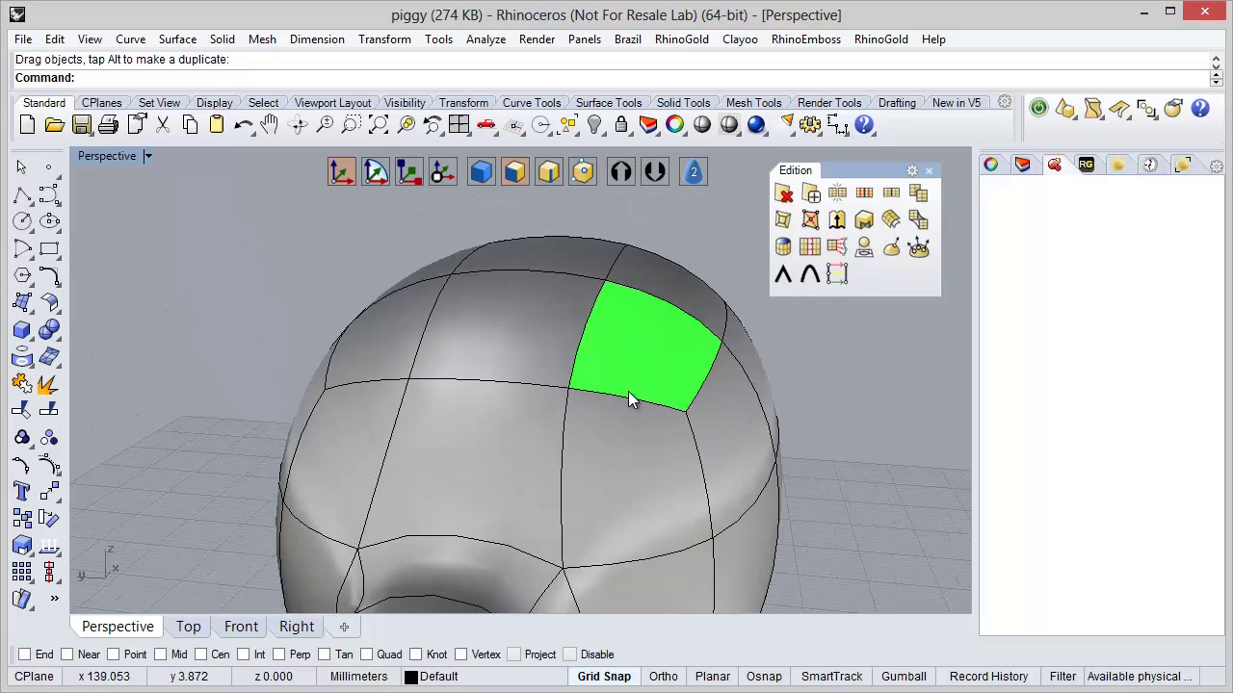
click(628, 391)
right_drag(488, 432, 421, 439)
ctrl+shift+click(465, 375)
scroll(311, 311, down, 2)
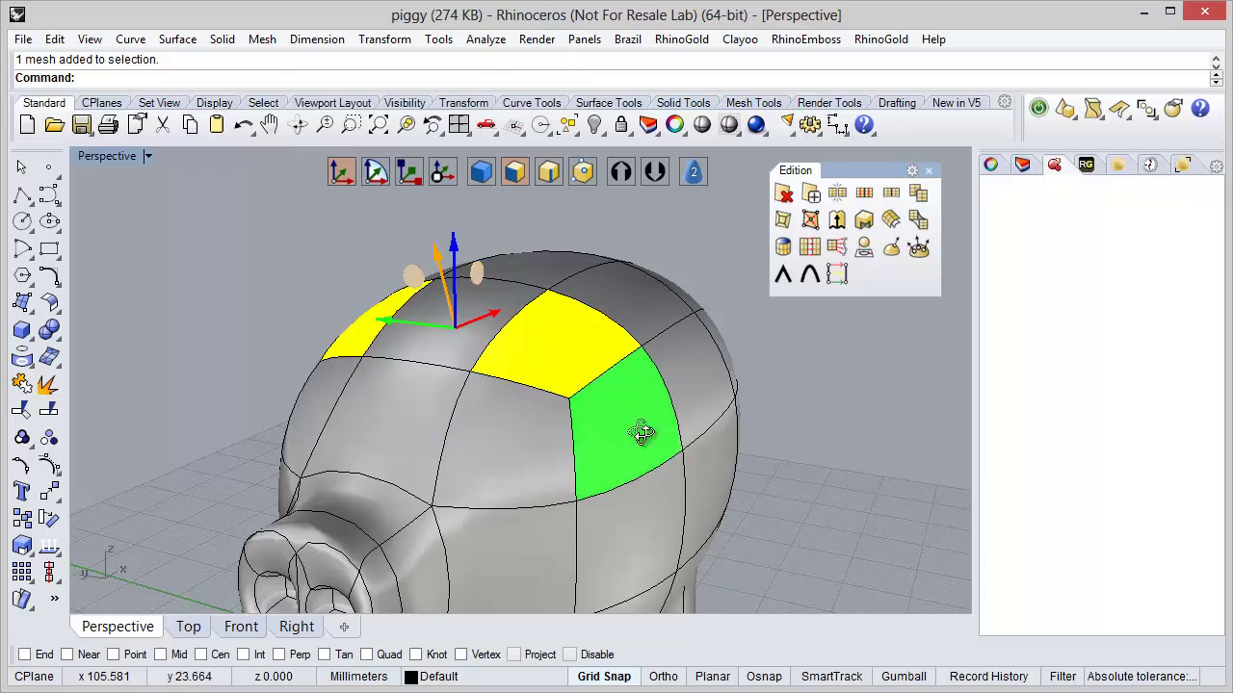
right_drag(639, 433, 535, 445)
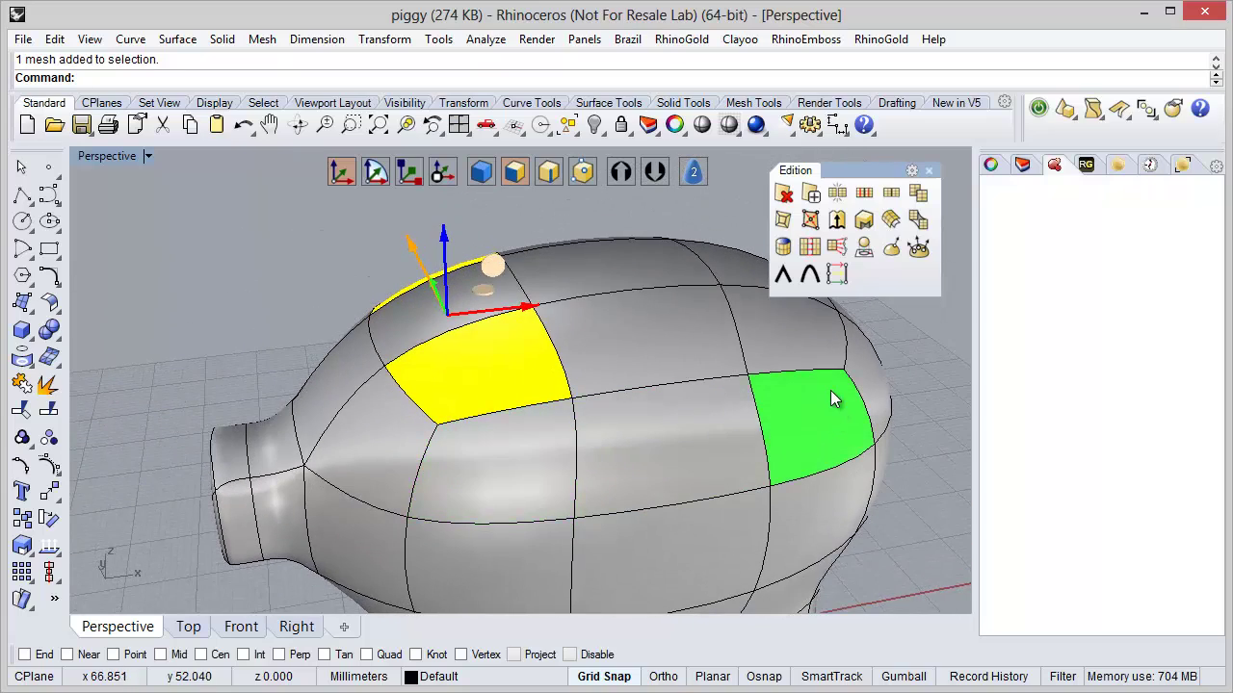
Extrude the two ear faces about 8.73 mm with 1 division, tapered to narrower tips, and clear the selection
click(837, 221)
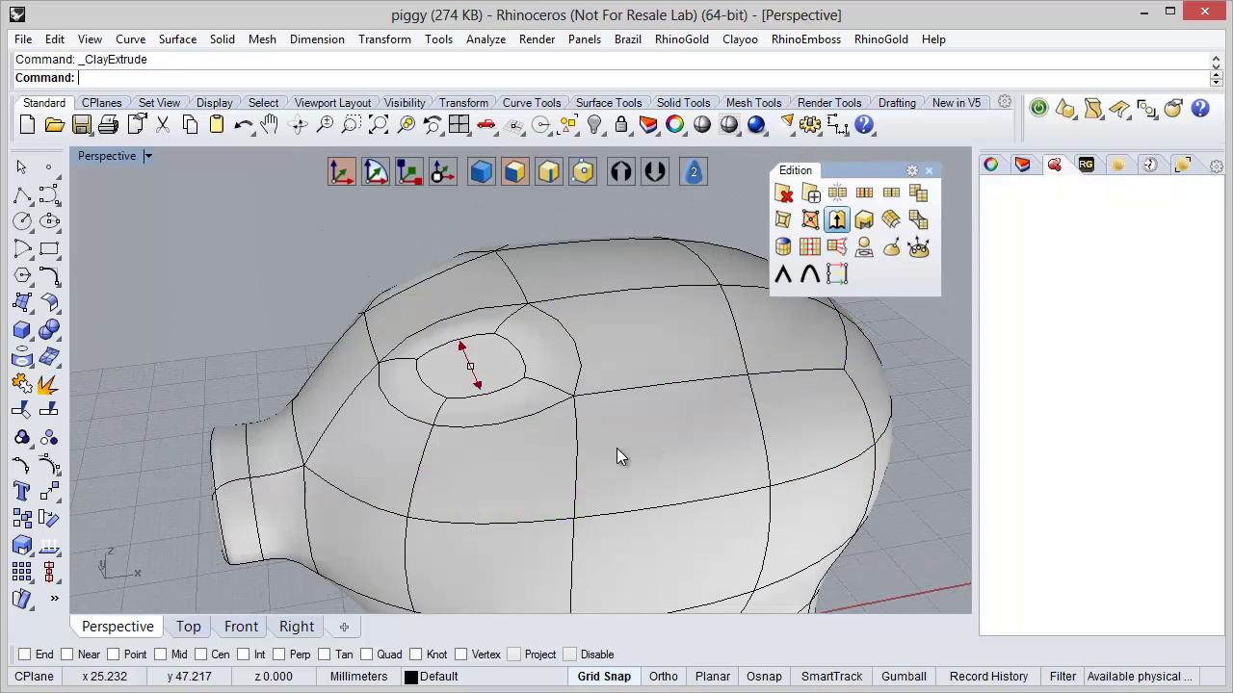
right_drag(573, 452, 707, 372)
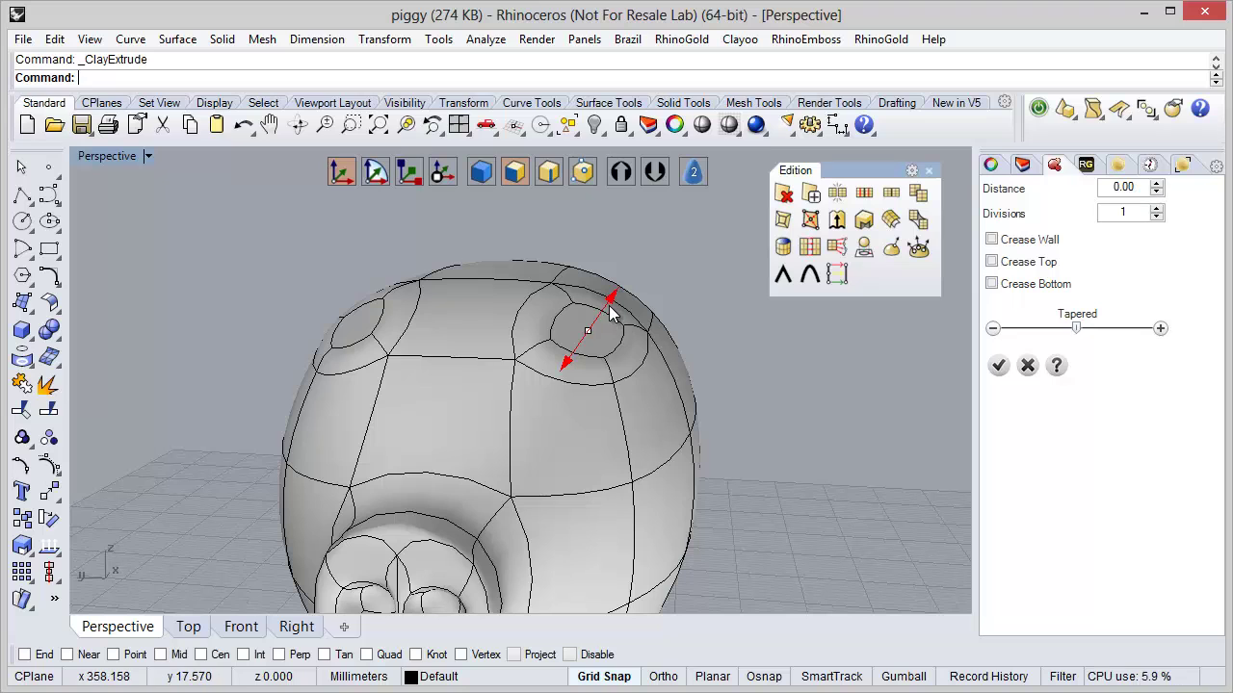
drag(617, 288, 649, 249)
right_drag(612, 369, 705, 373)
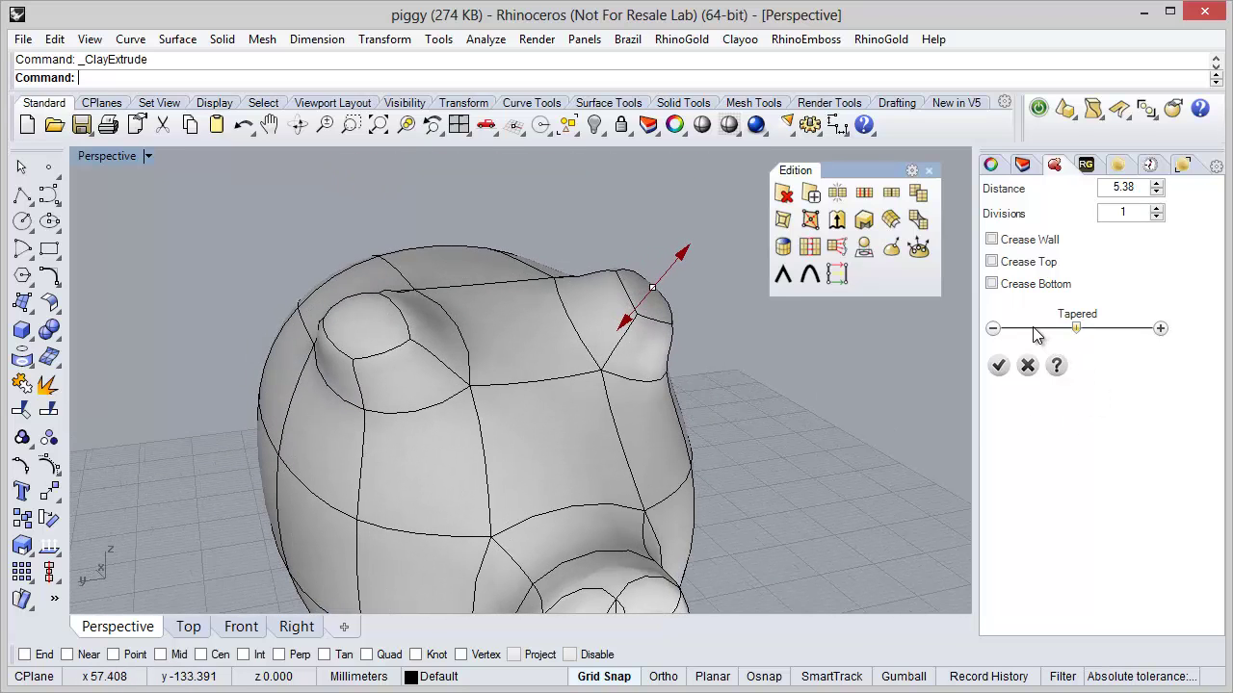
right_drag(756, 435, 818, 456)
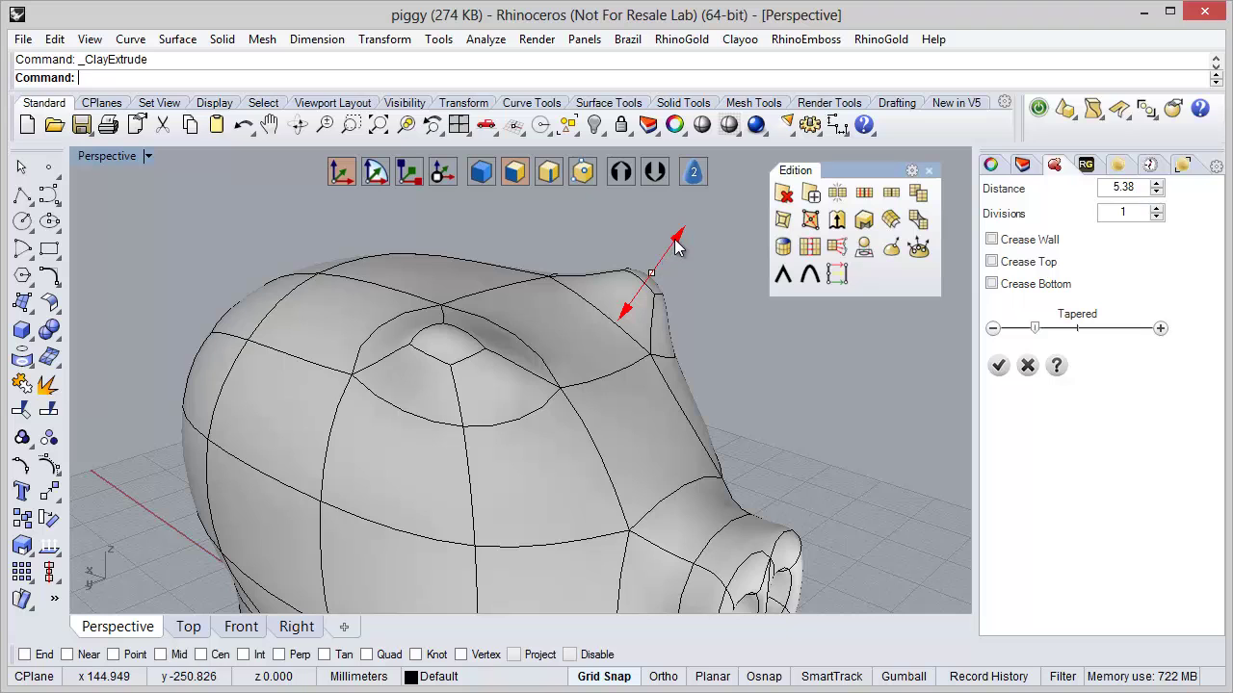
drag(680, 240, 671, 252)
right_drag(642, 360, 660, 377)
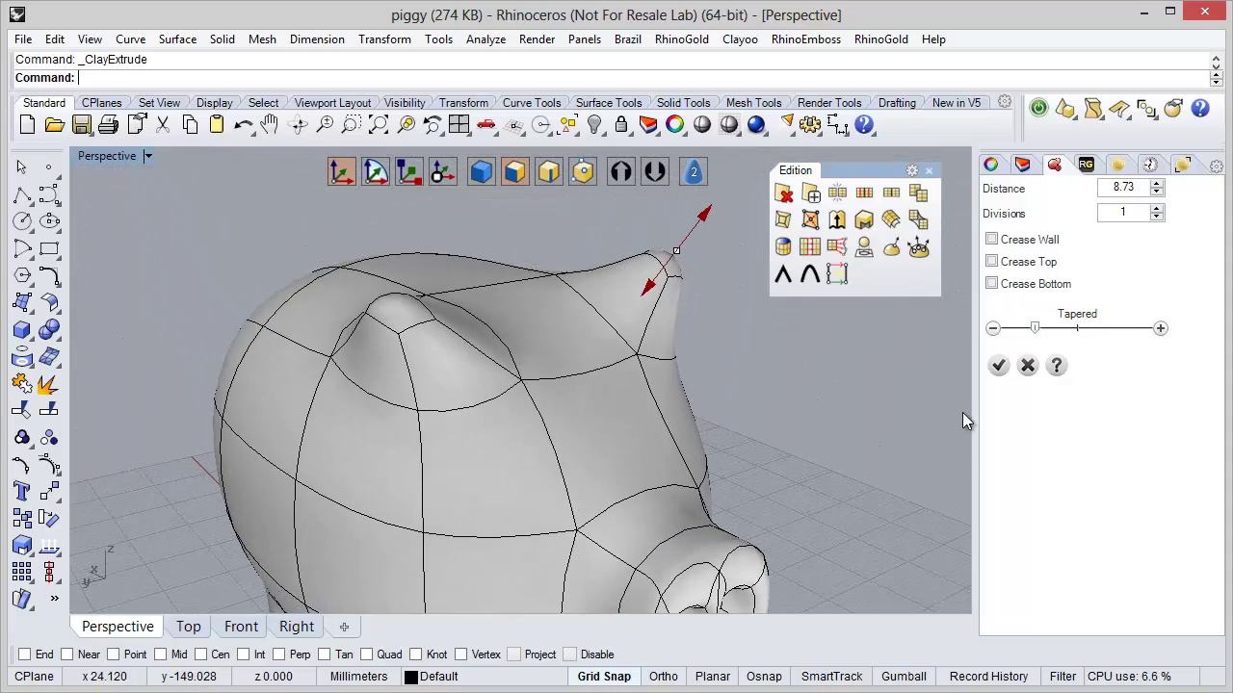
click(999, 365)
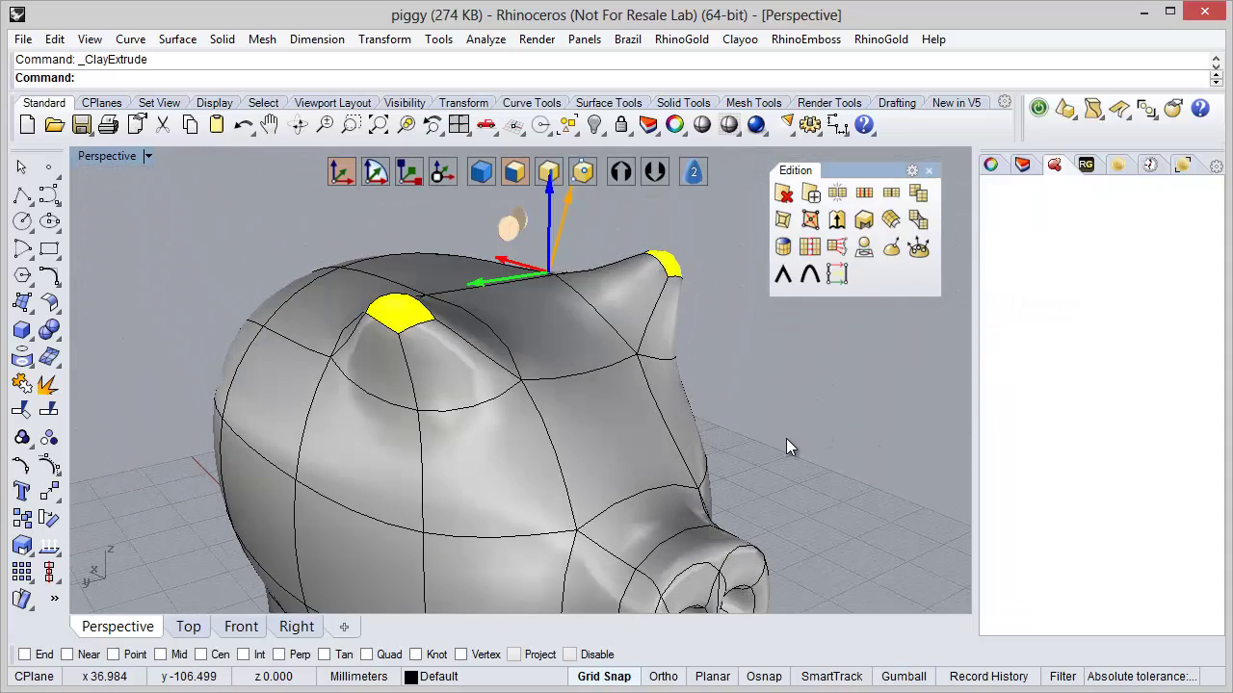
right_drag(786, 438, 807, 463)
click(824, 468)
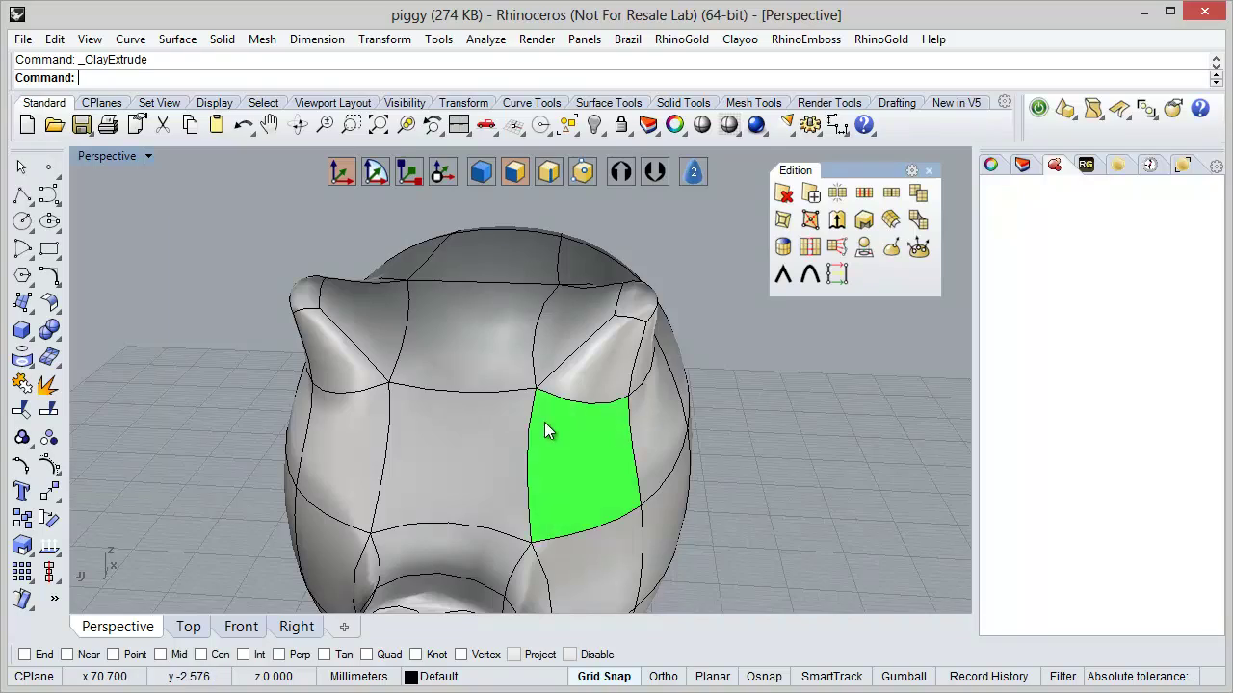
Switch the piggy mesh from face to vertex editing and clear the selection on the ear
right_drag(546, 419, 630, 374)
click(483, 370)
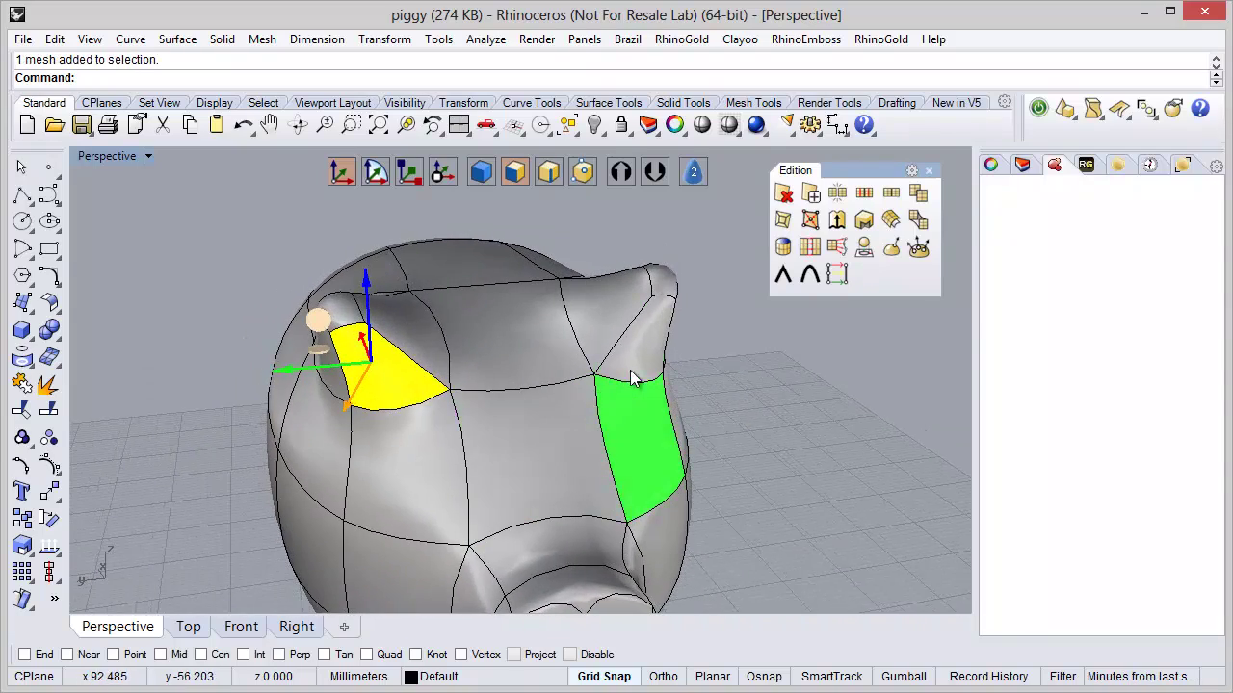
click(583, 172)
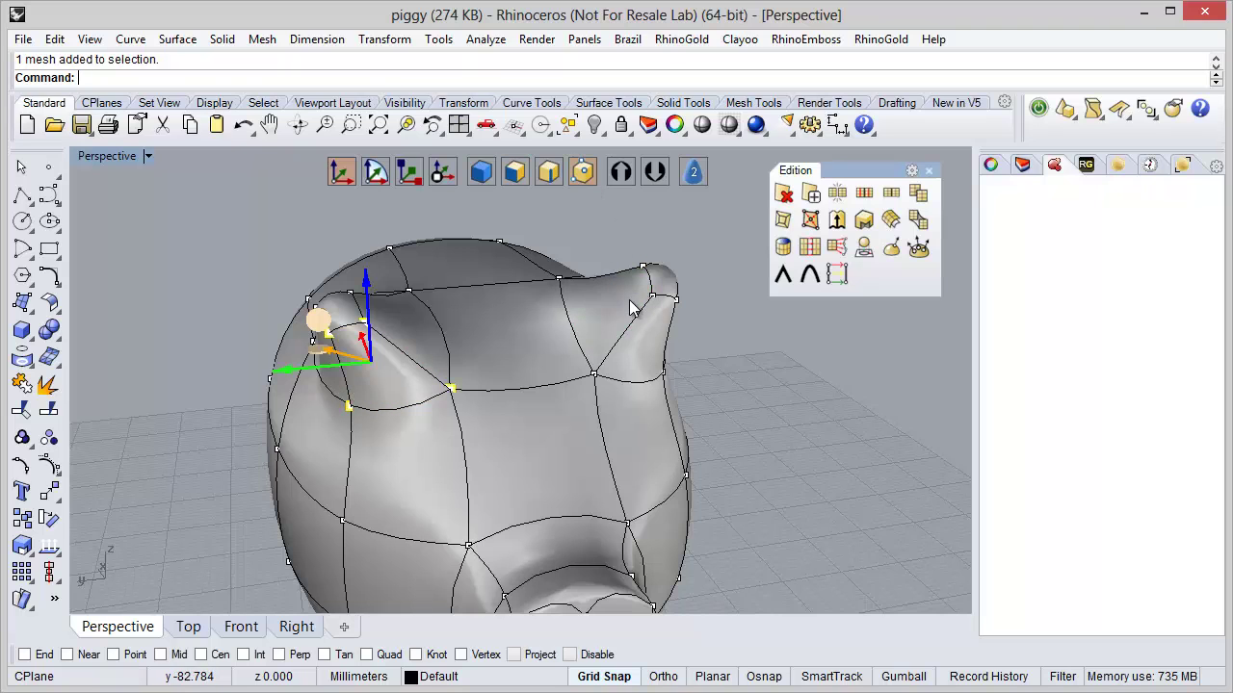
right_drag(631, 307, 821, 424)
click(819, 417)
Select the inner lower vertex of each ear tip and scale the pair slightly closer together across the head
scroll(624, 310, up, 6)
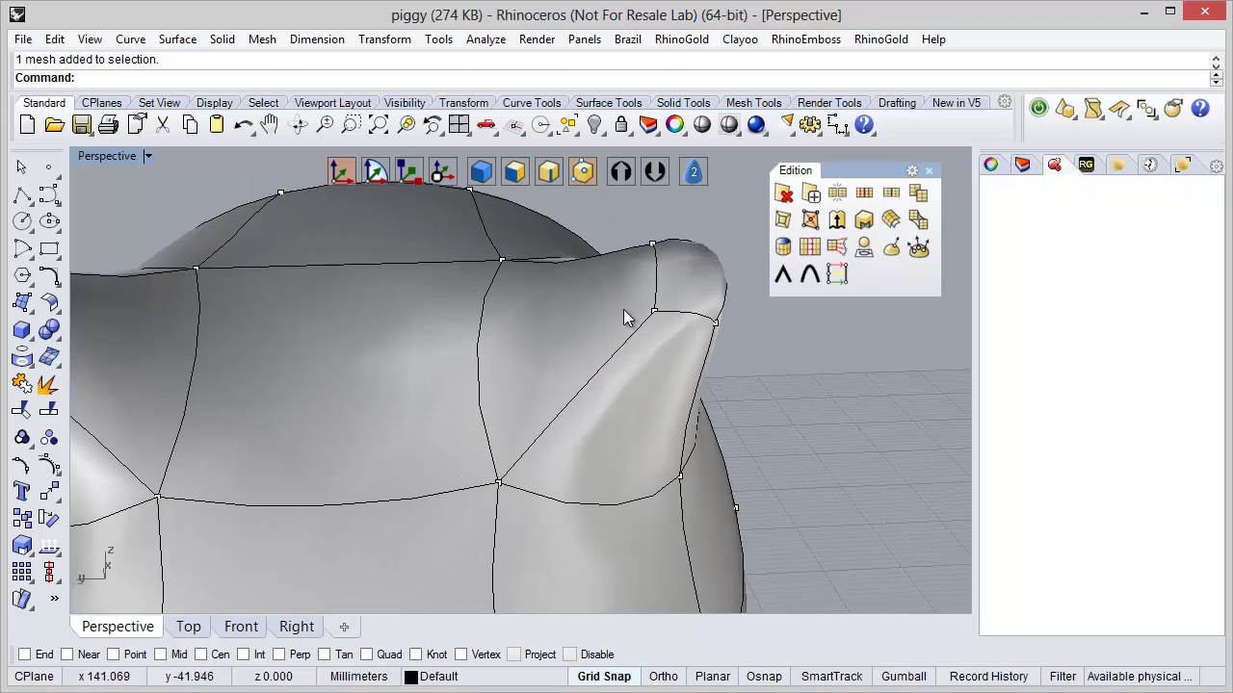
scroll(649, 395, down, 3)
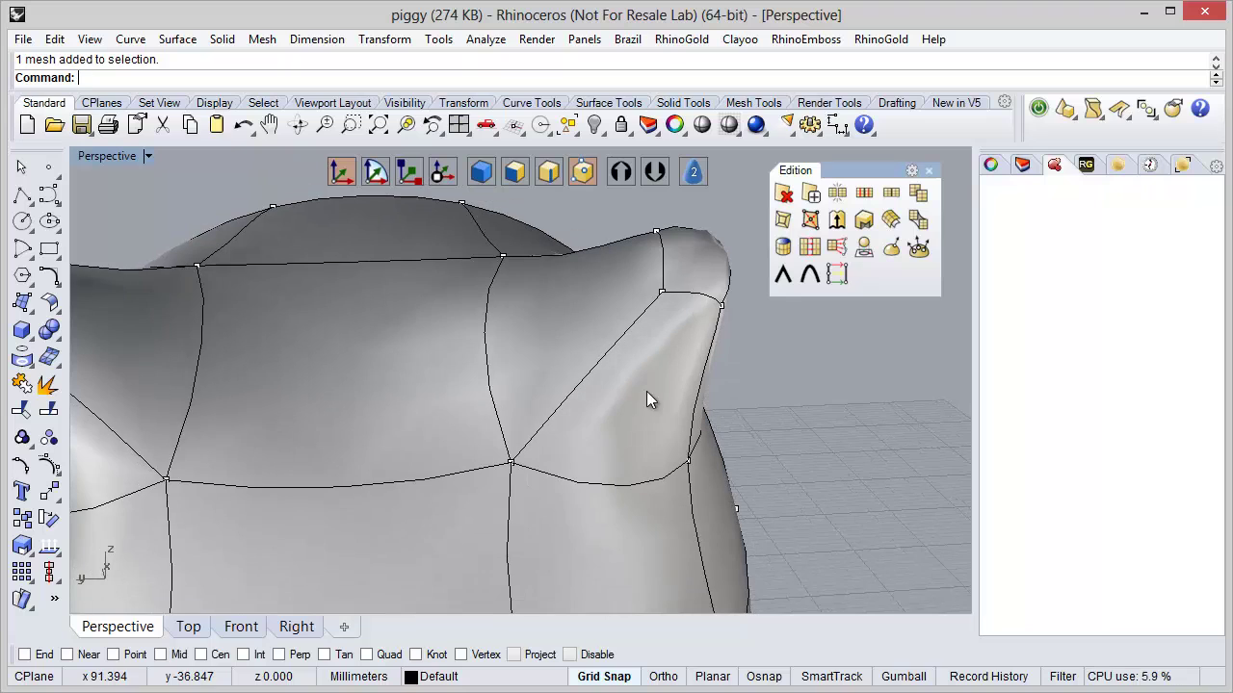
click(672, 295)
right_drag(673, 296, 704, 361)
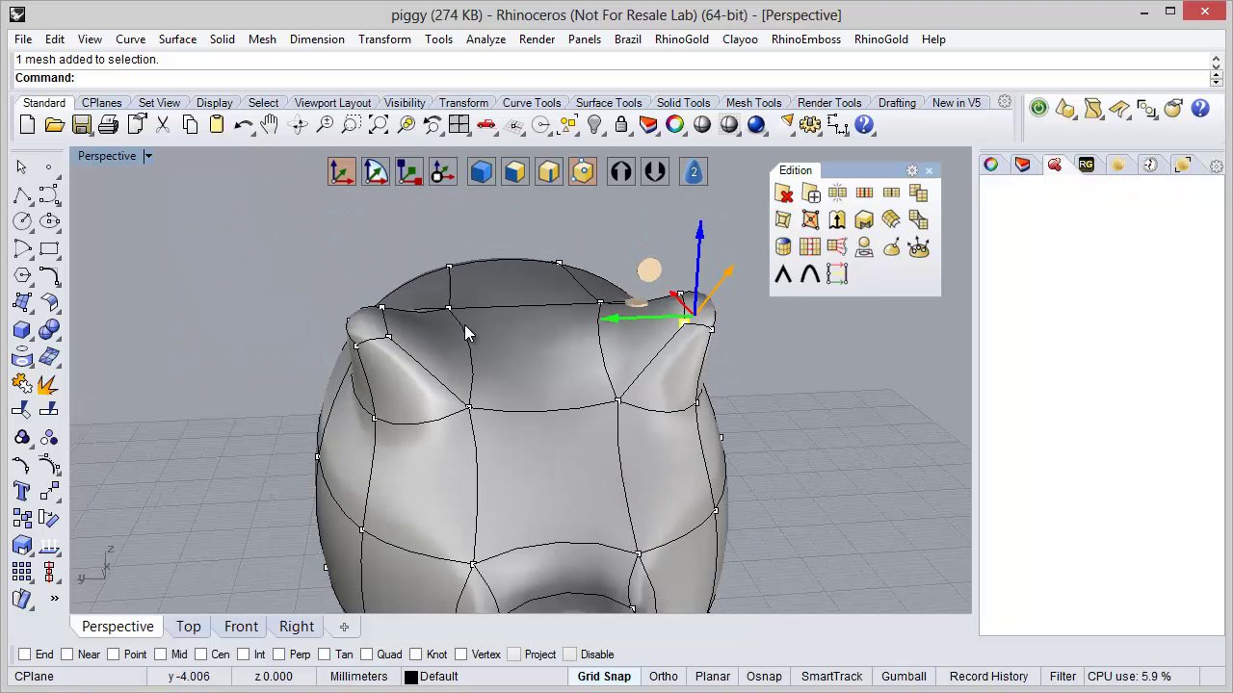
scroll(464, 324, up, 3)
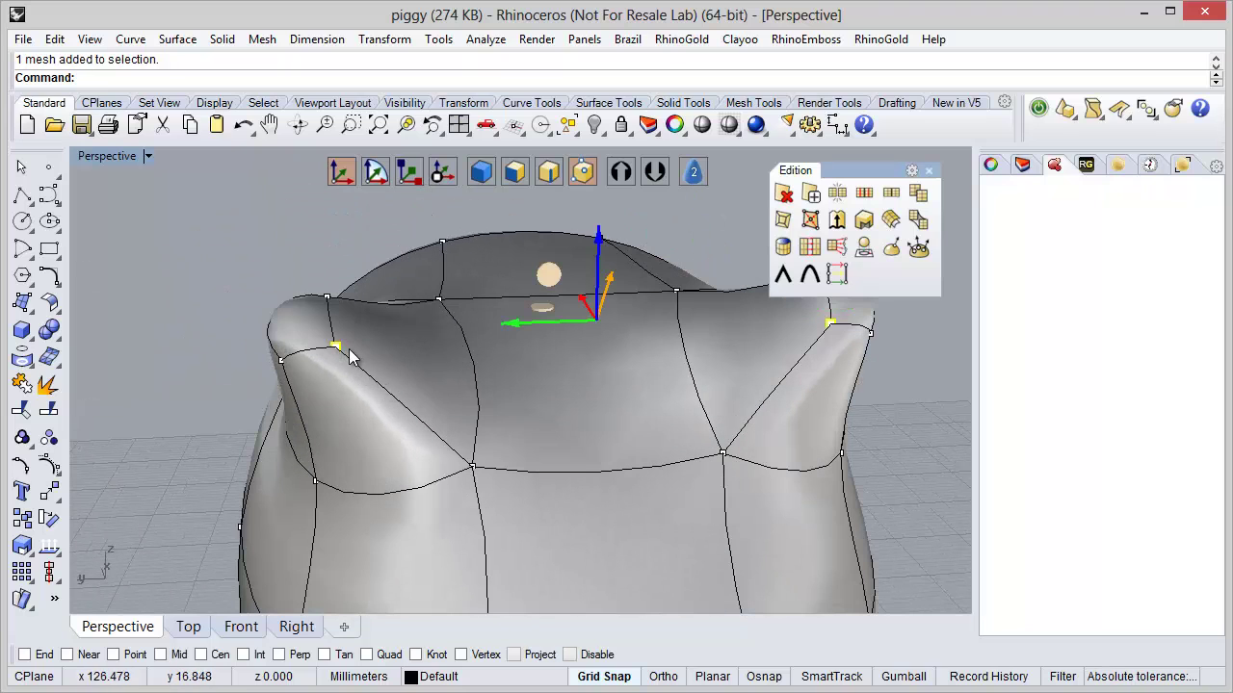
scroll(450, 380, down, 2)
click(409, 171)
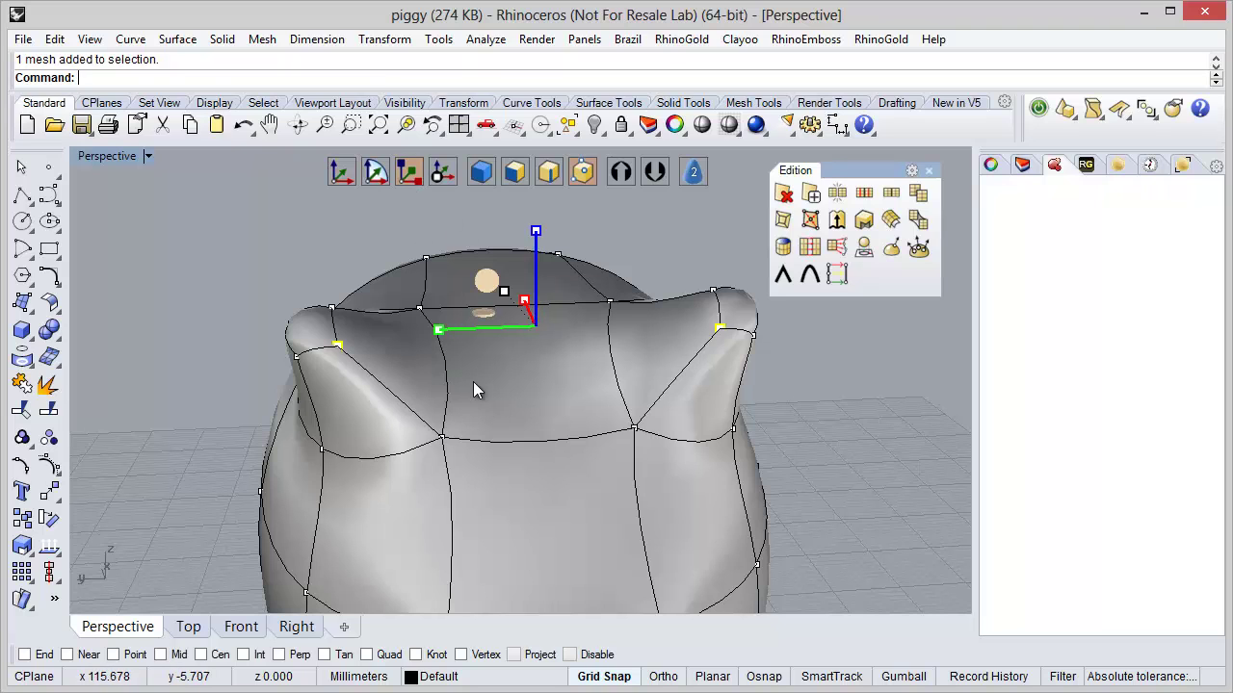
drag(443, 337, 445, 337)
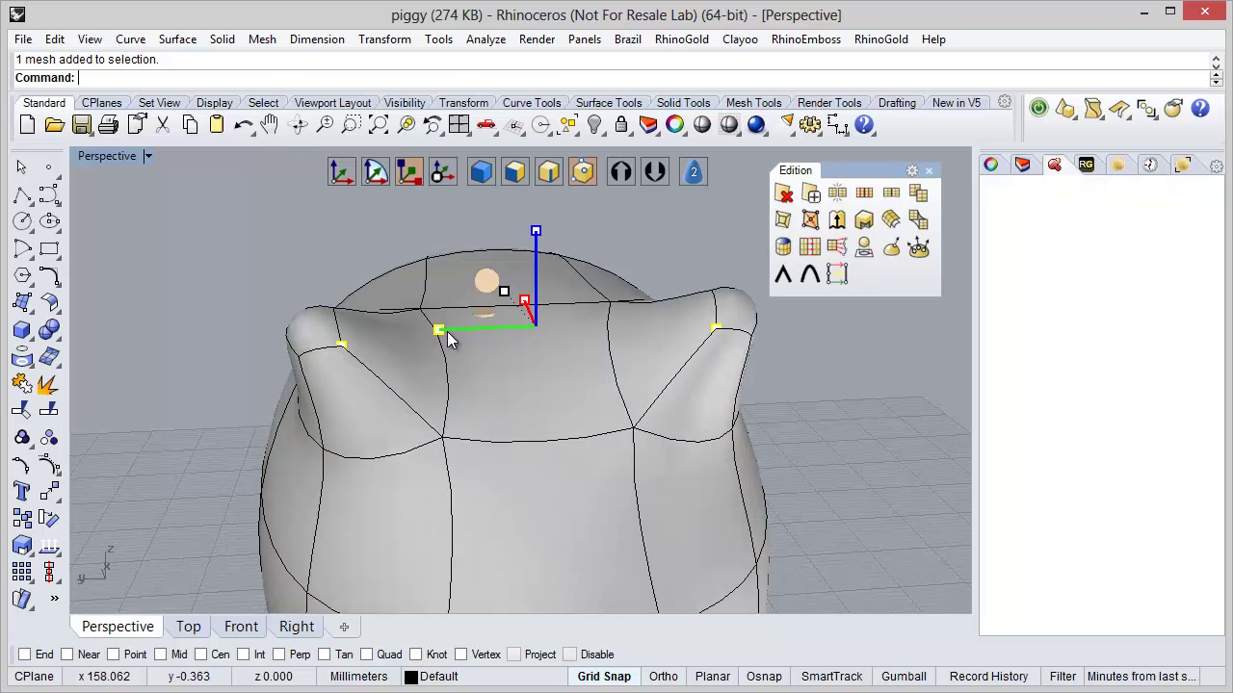
Add the outer lower vertex of both ear tips to the vertex selection
right_drag(450, 337, 563, 403)
shift+click(526, 409)
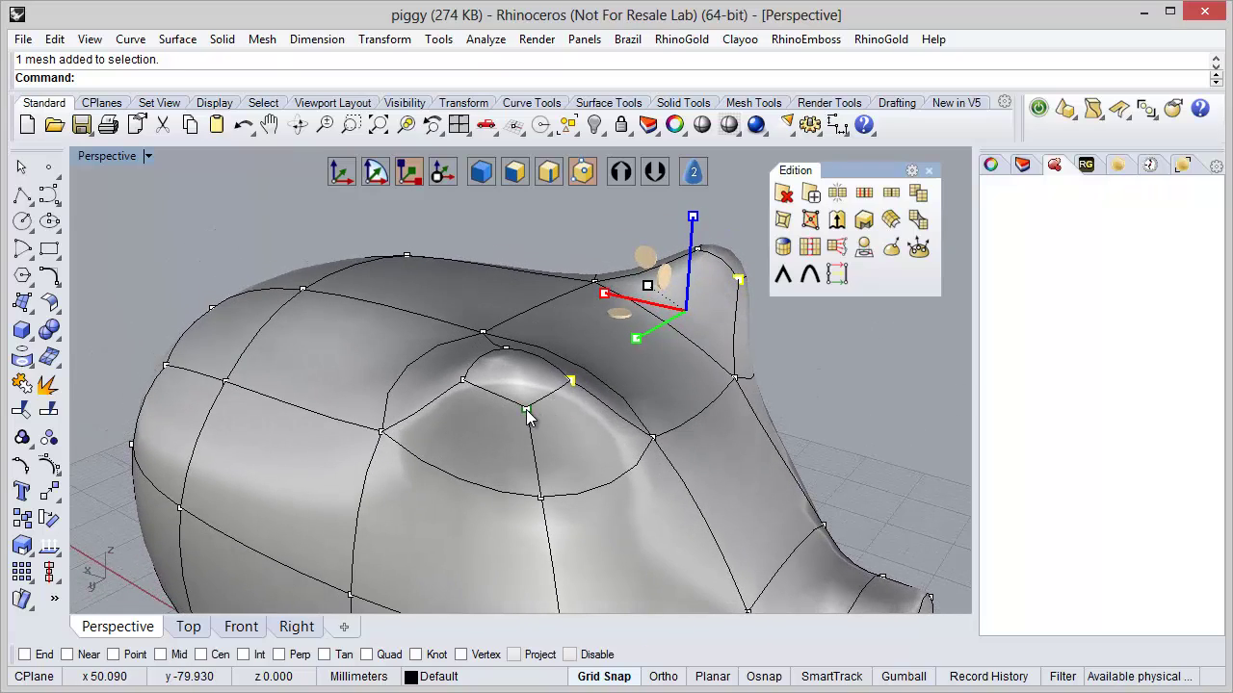
scroll(438, 452, down, 6)
right_drag(633, 421, 555, 424)
scroll(590, 397, up, 8)
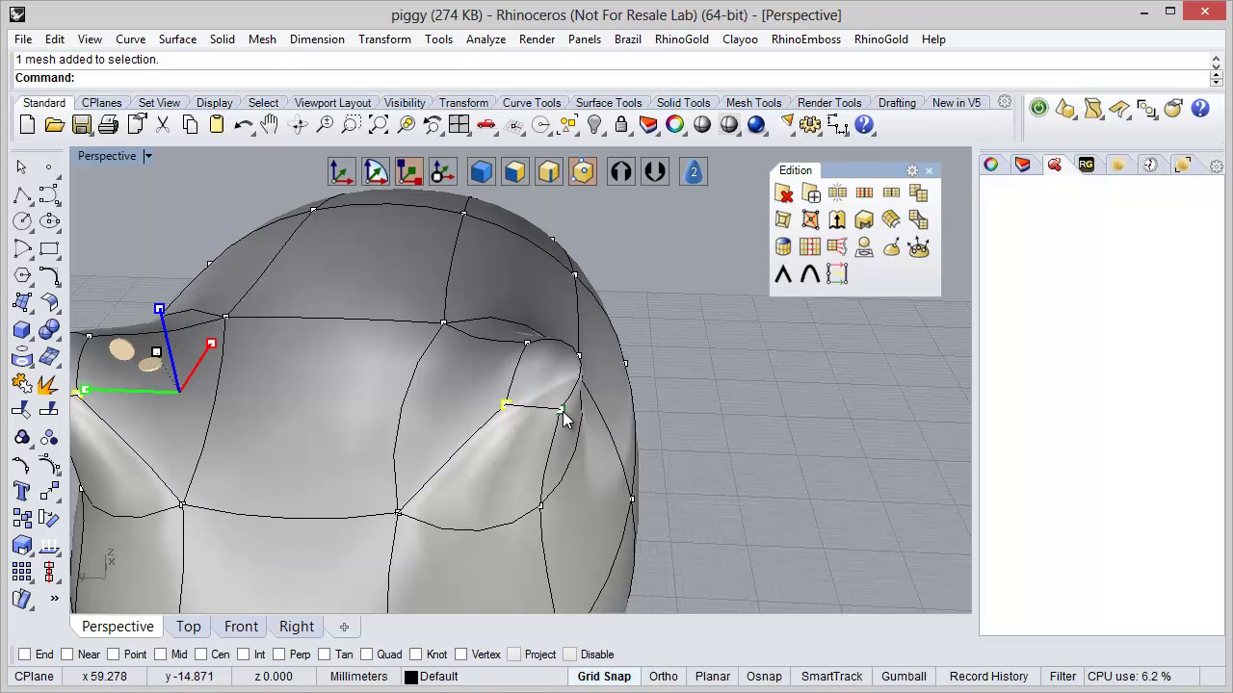
right_drag(773, 449, 484, 442)
scroll(486, 441, up, 2)
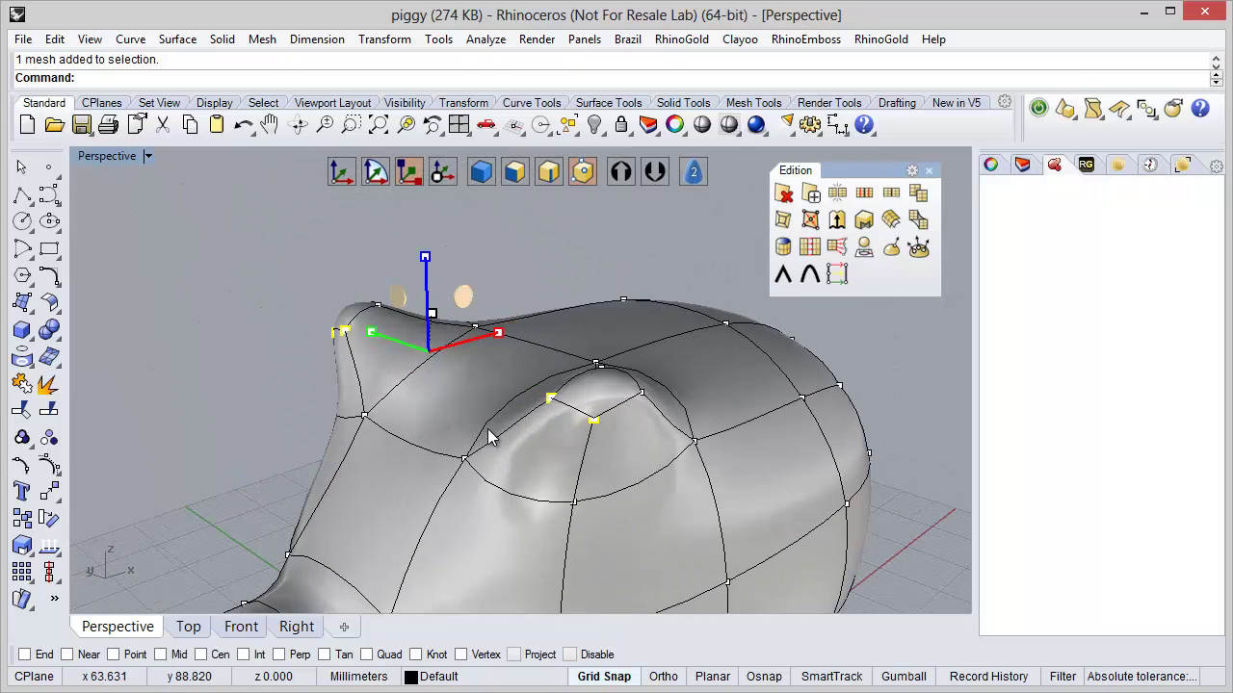
Switch the manipulator to move mode and lower the four selected ear-tip vertices
click(343, 181)
right_drag(378, 404, 362, 394)
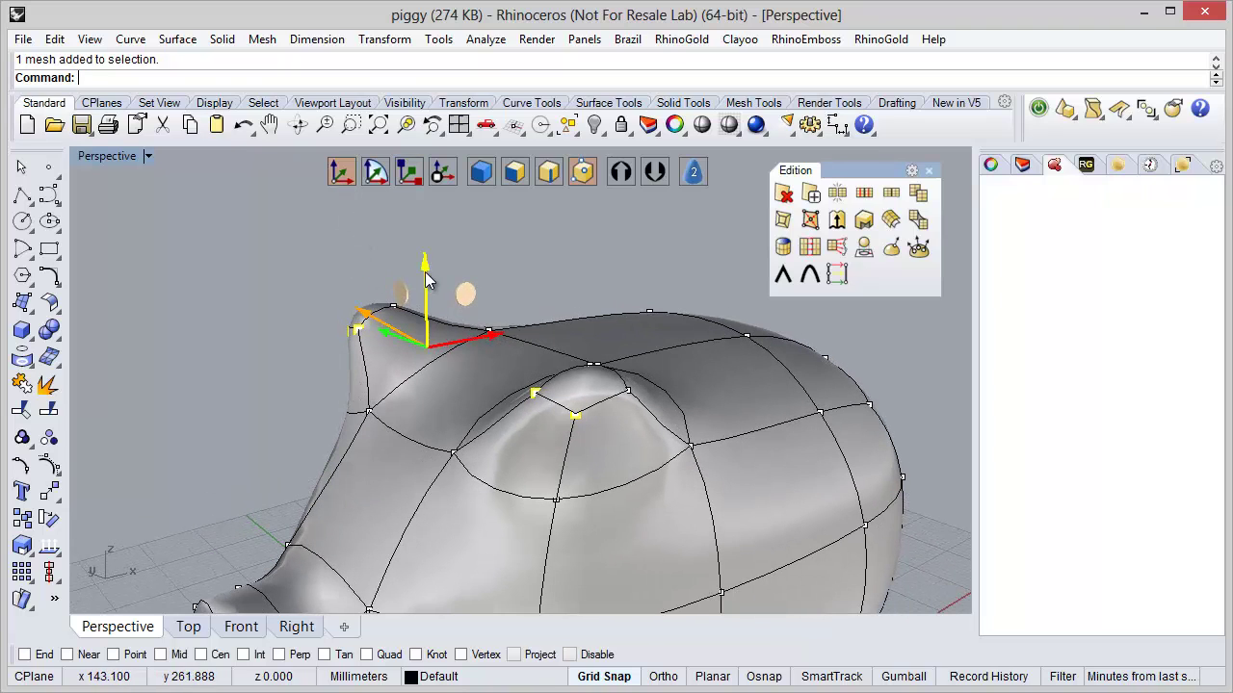
mouse_move(431, 285)
mouse_down()
mouse_move(481, 387)
mouse_move(543, 373)
mouse_up()
drag(488, 282, 492, 306)
Scale the four lower ear-tip vertices inward across the width of the head
right_drag(503, 348, 537, 448)
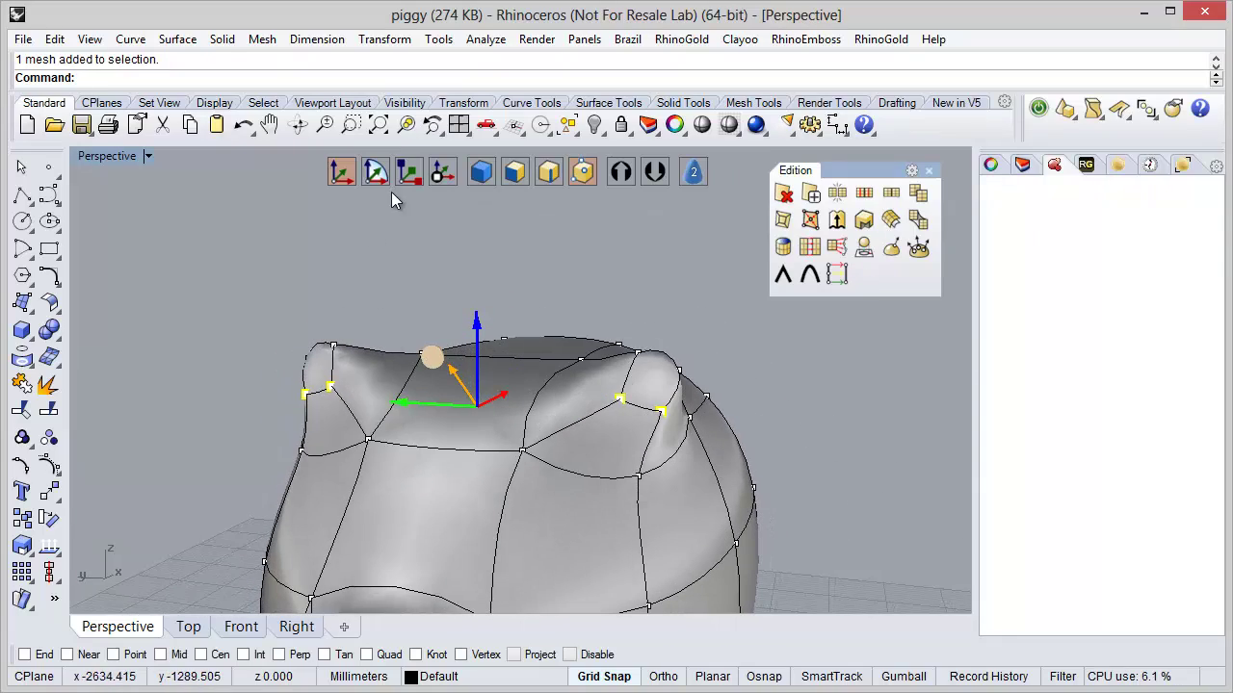
right_drag(398, 276, 454, 388)
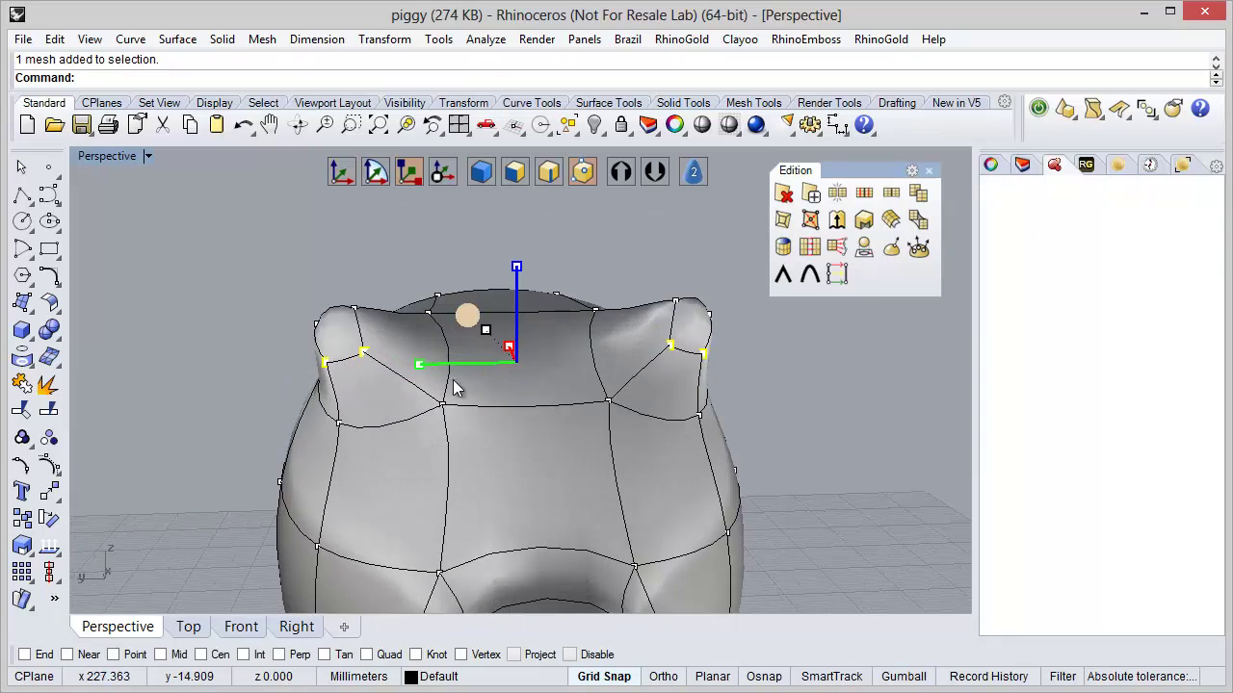
drag(422, 368, 434, 366)
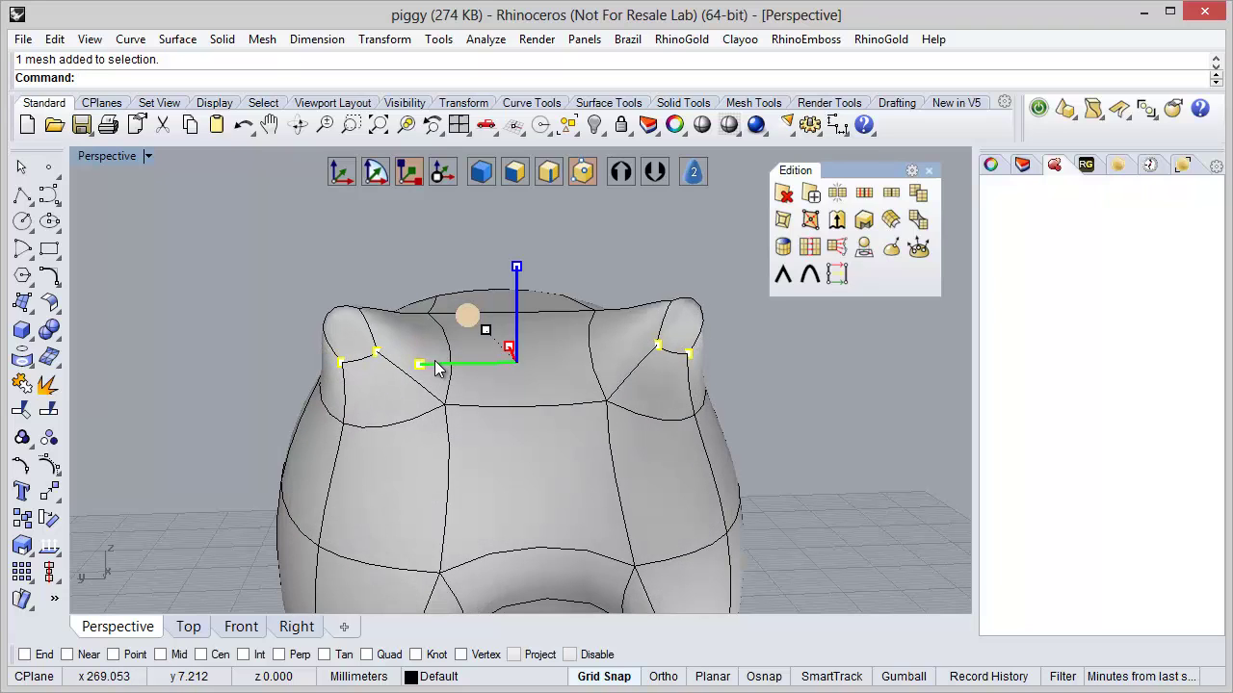
Select the two upper vertices of each ear tip and scale them inward across the width of the head
right_drag(436, 366, 412, 236)
scroll(400, 289, up, 5)
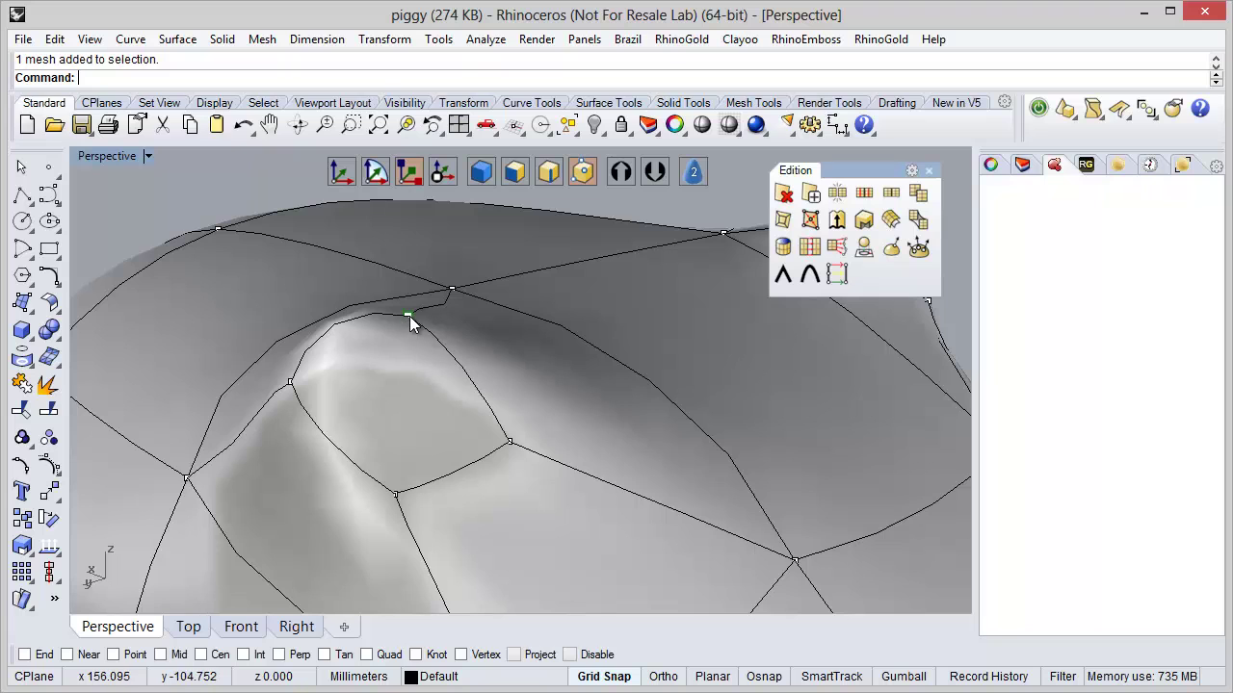
scroll(294, 405, down, 8)
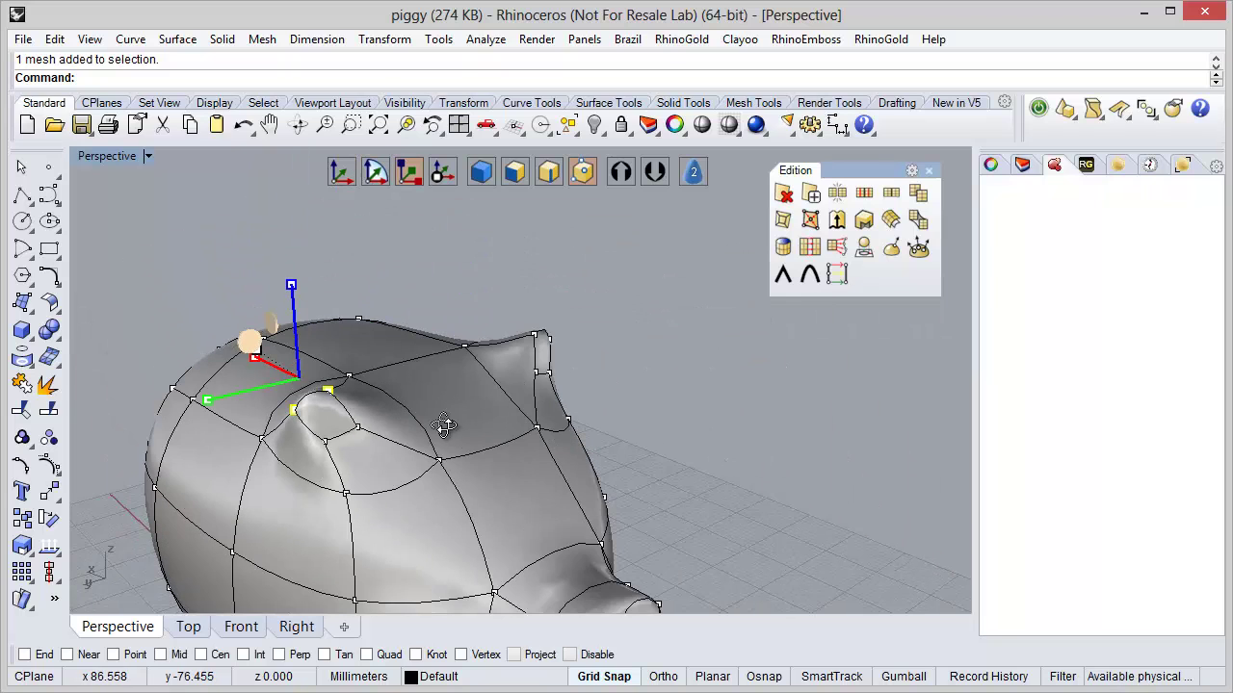
scroll(586, 343, up, 5)
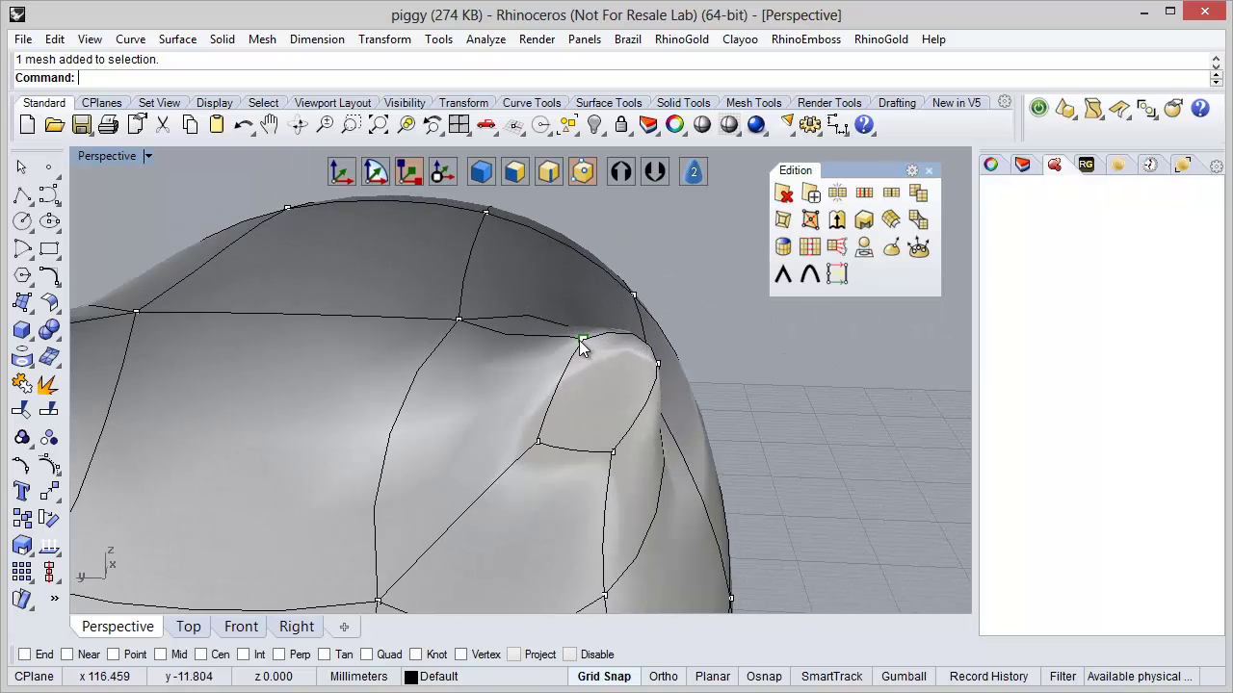
shift+click(581, 342)
right_drag(433, 415, 384, 442)
drag(376, 322, 393, 334)
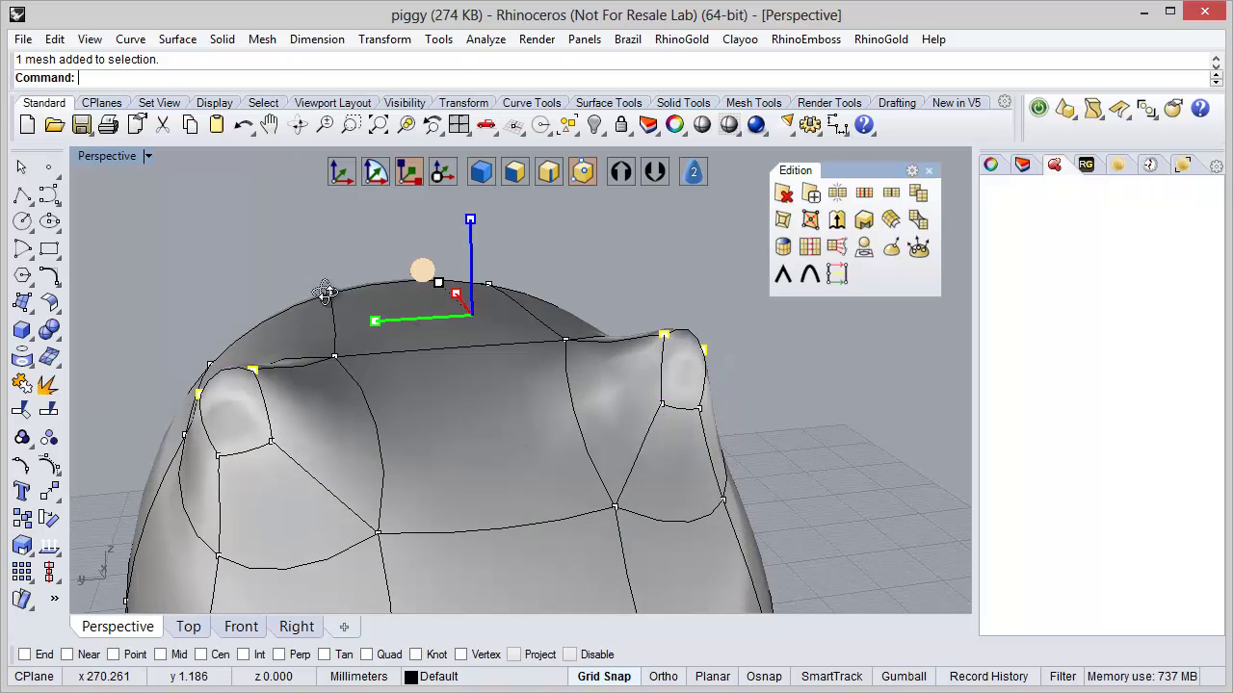
Move the four upper ear-tip vertices forward toward the snout along the body's length
right_drag(325, 294, 556, 479)
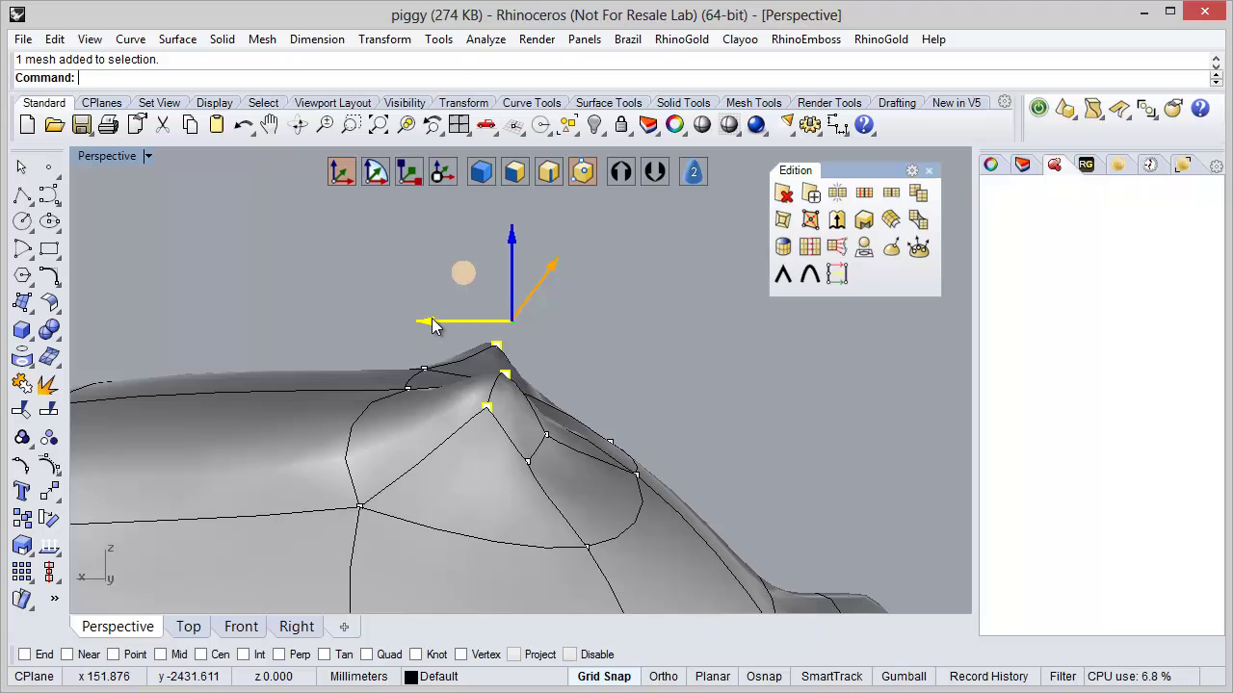
drag(446, 344, 541, 350)
scroll(504, 361, down, 8)
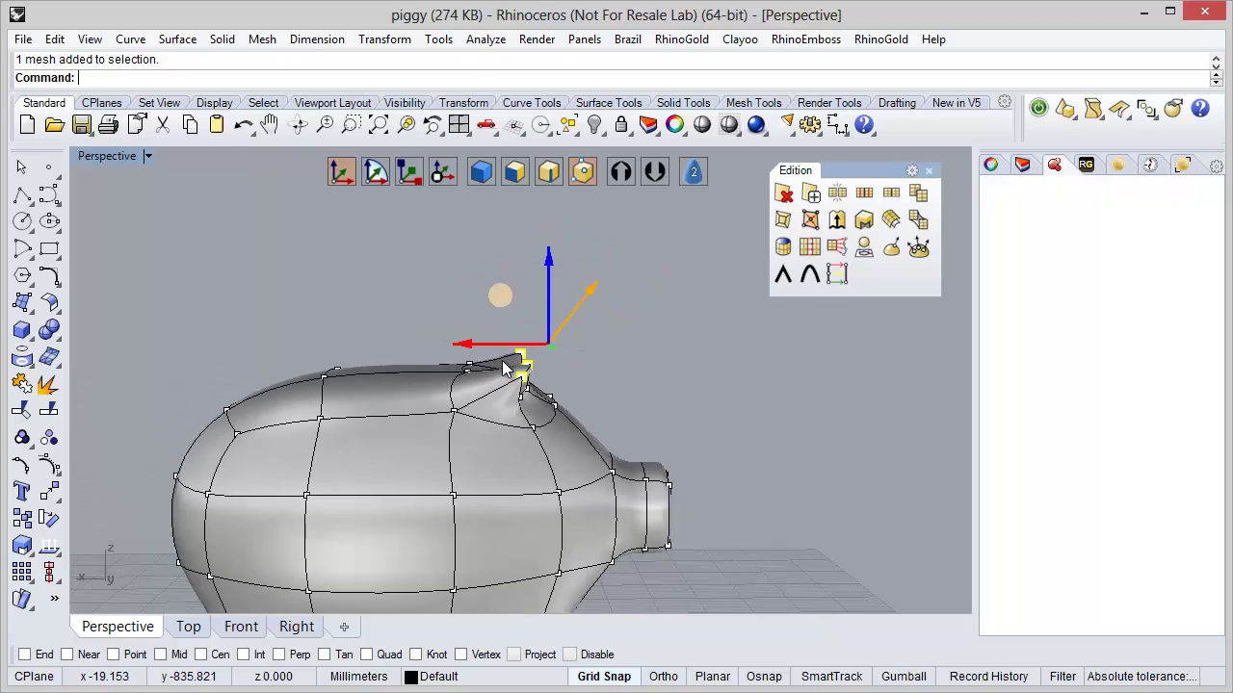
right_drag(700, 419, 503, 483)
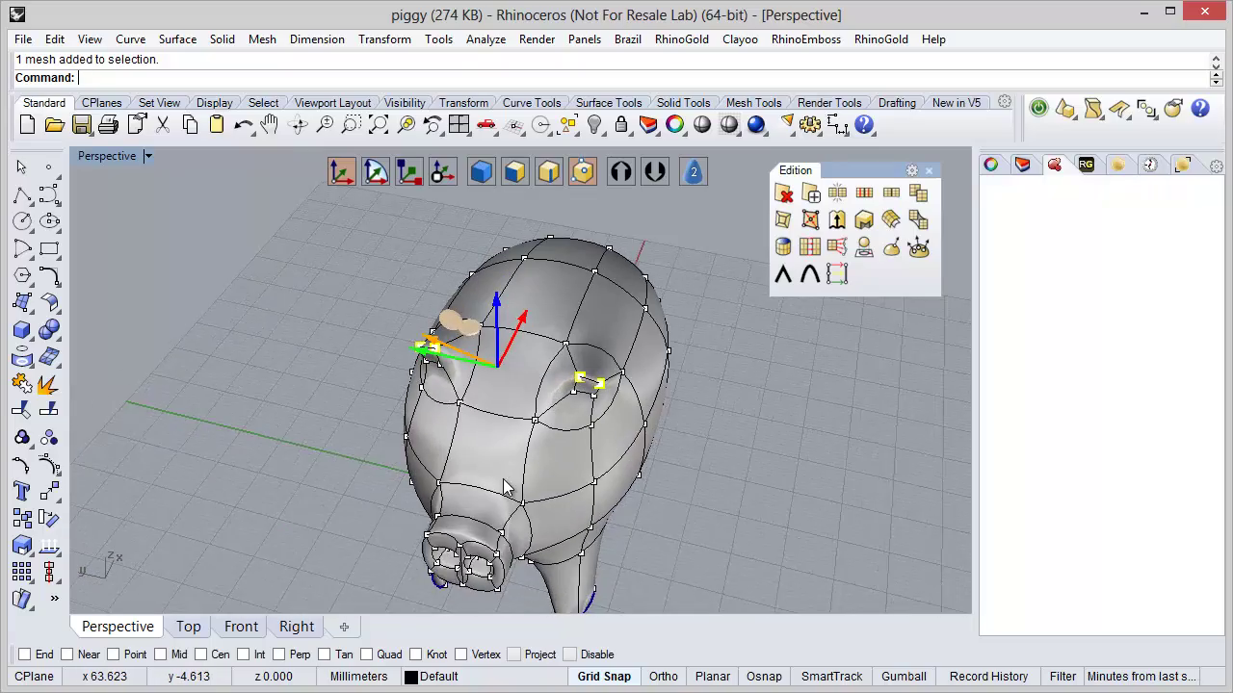
Select only the inner upper vertex of each ear tip, scale the pair closer together, and clear the selection
scroll(534, 422, up, 5)
right_drag(558, 428, 587, 388)
right_drag(460, 356, 592, 402)
click(726, 379)
right_drag(689, 411, 599, 397)
scroll(402, 350, up, 5)
click(334, 342)
right_drag(386, 376, 633, 424)
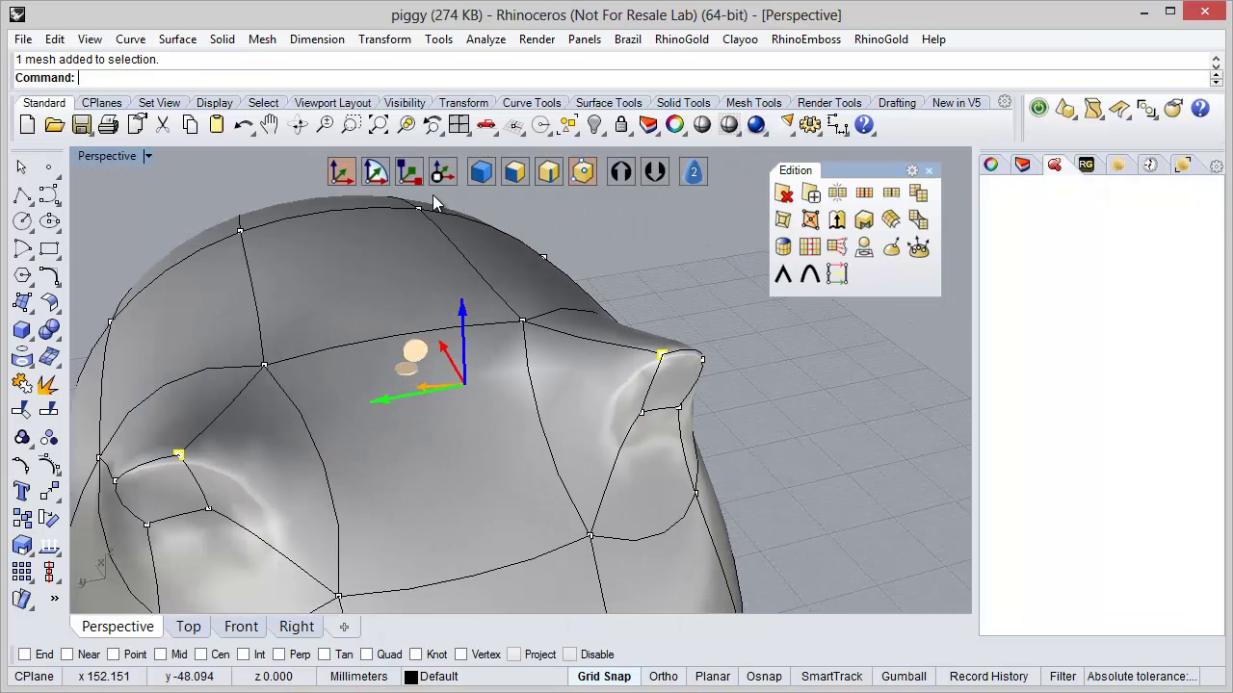
click(409, 172)
drag(376, 409, 405, 405)
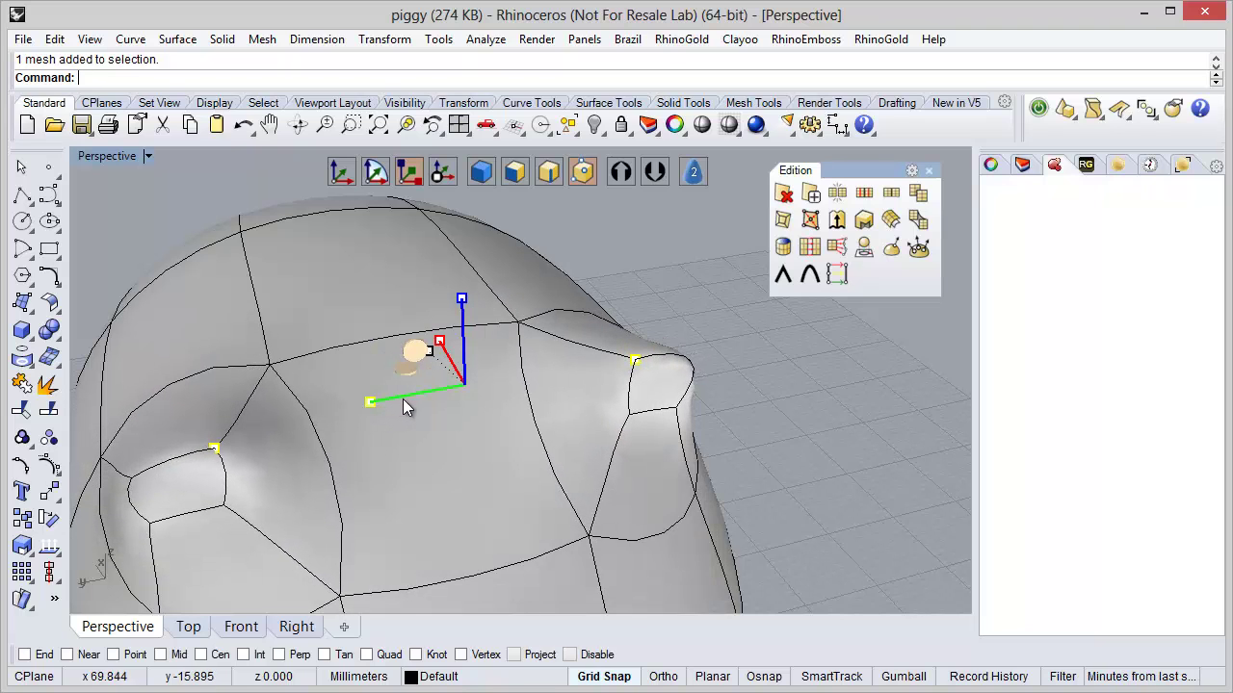
right_drag(408, 405, 514, 390)
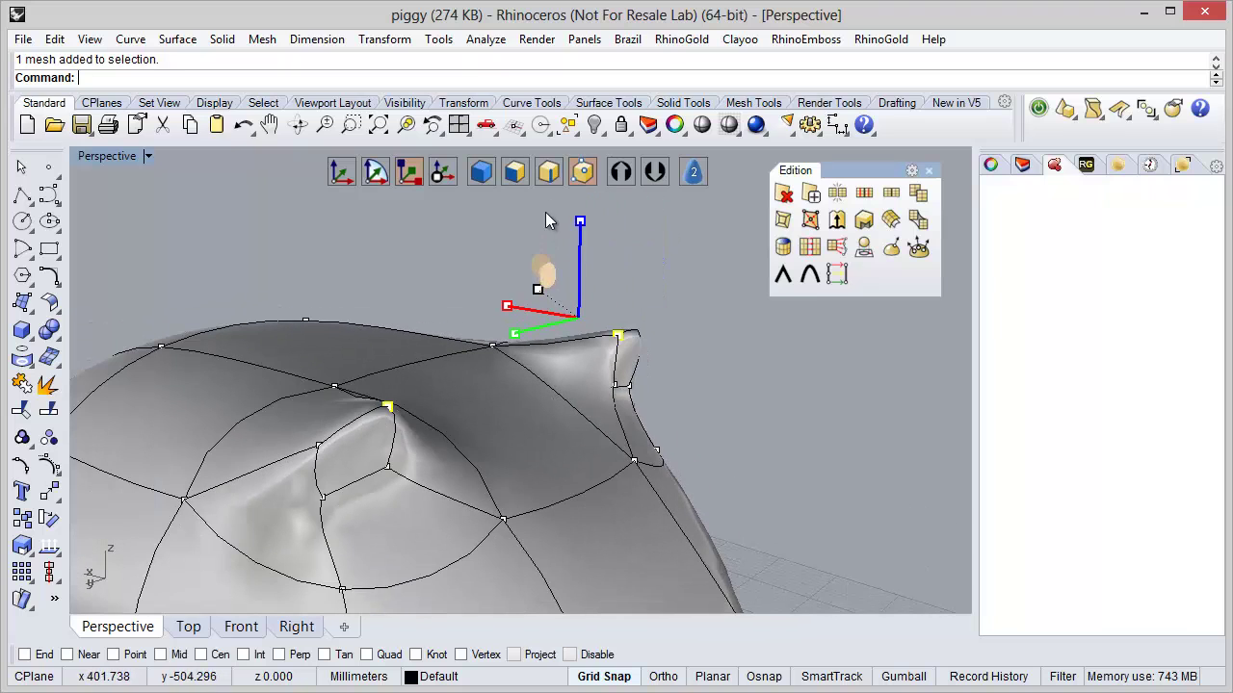
key(Escape)
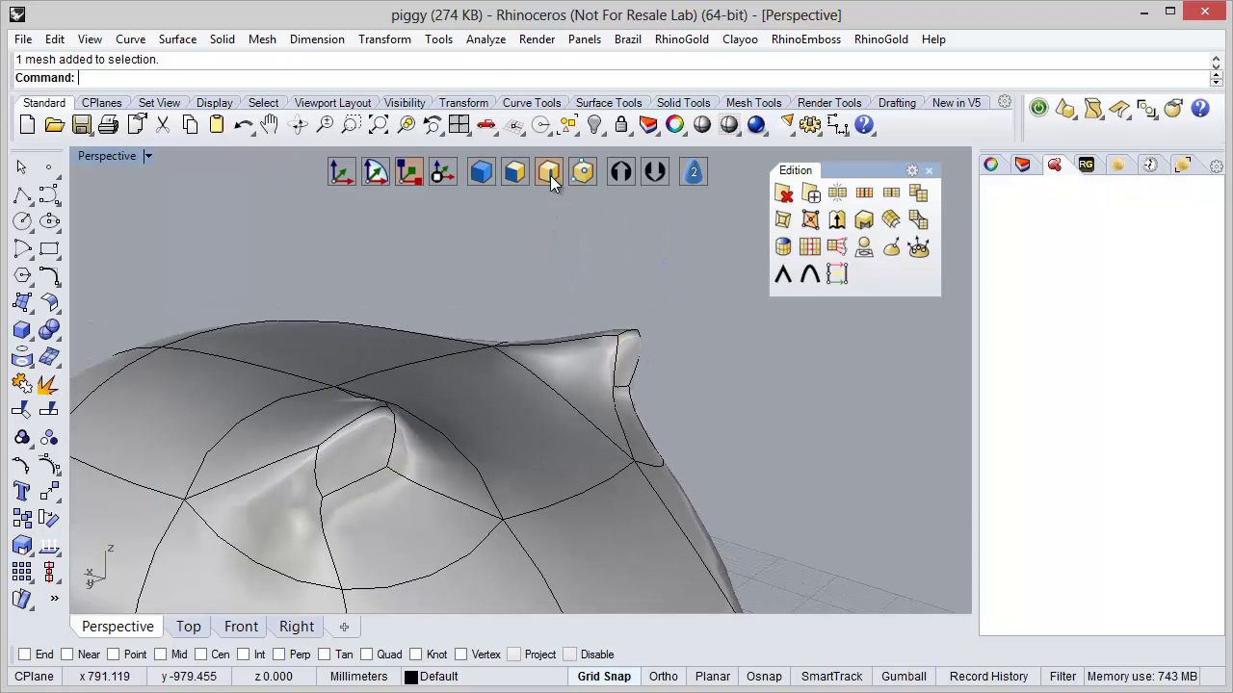
Select the lower edge of each ear tip and move both edges down and back toward the body to hollow the ears
click(361, 480)
right_drag(564, 473, 425, 490)
right_drag(589, 436, 389, 491)
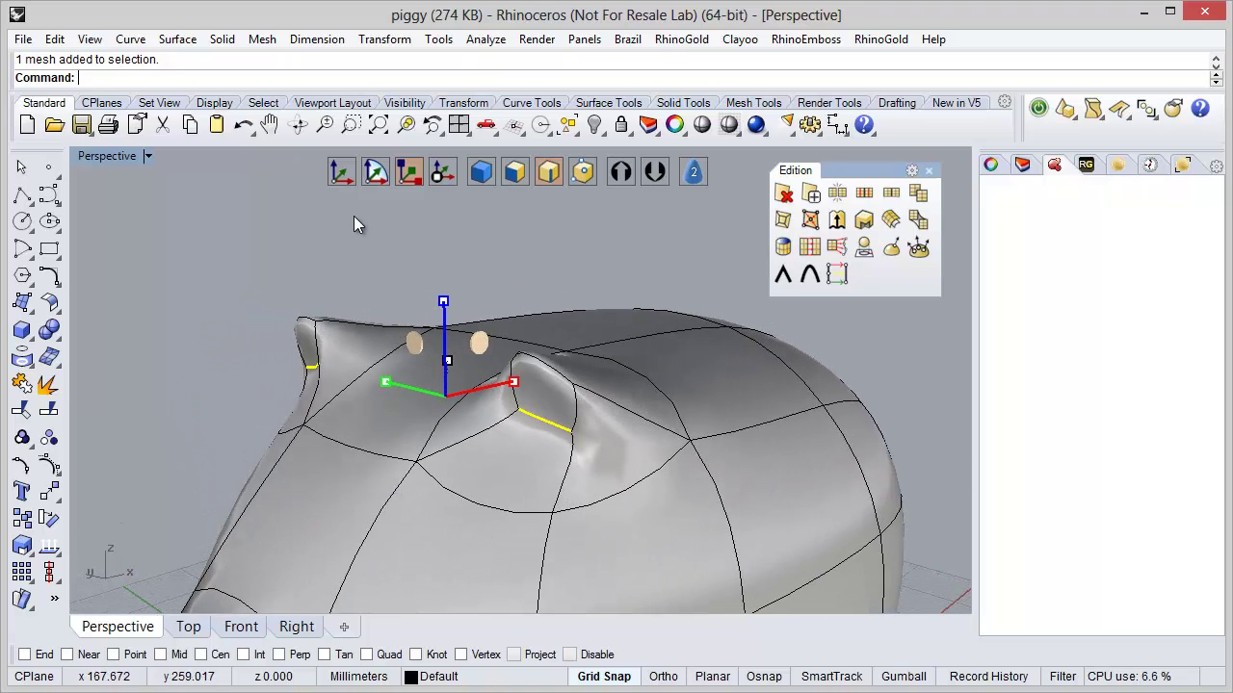
click(344, 174)
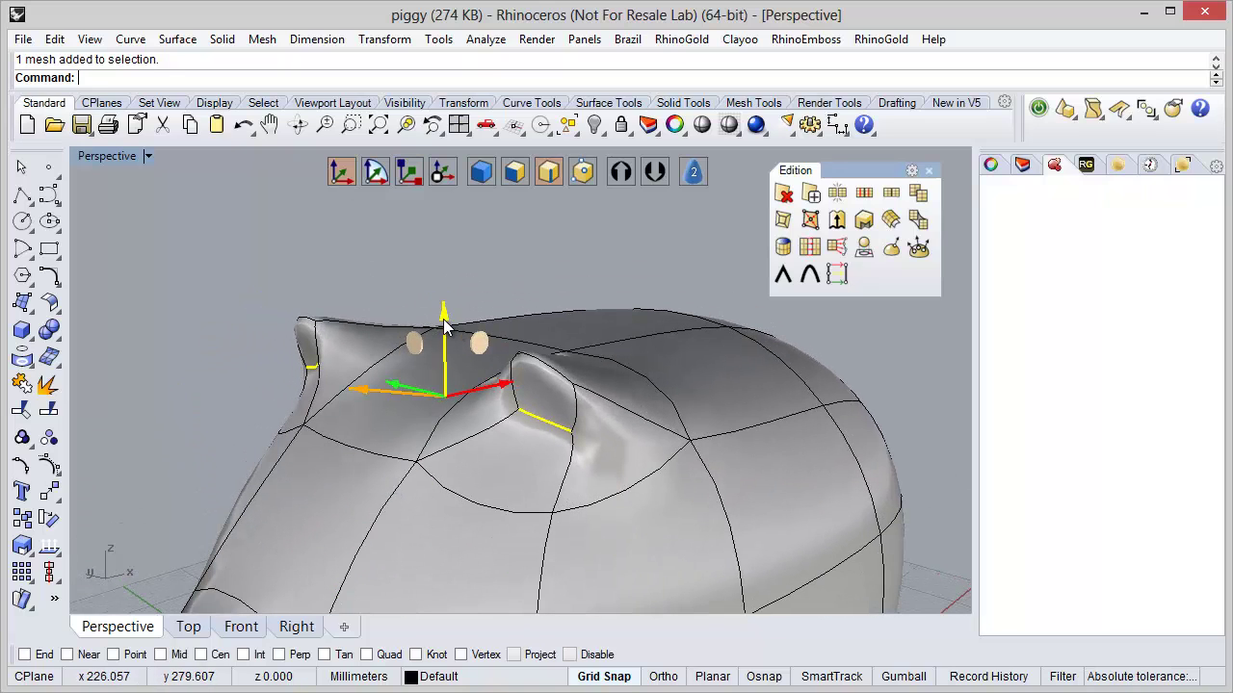
drag(444, 327, 444, 346)
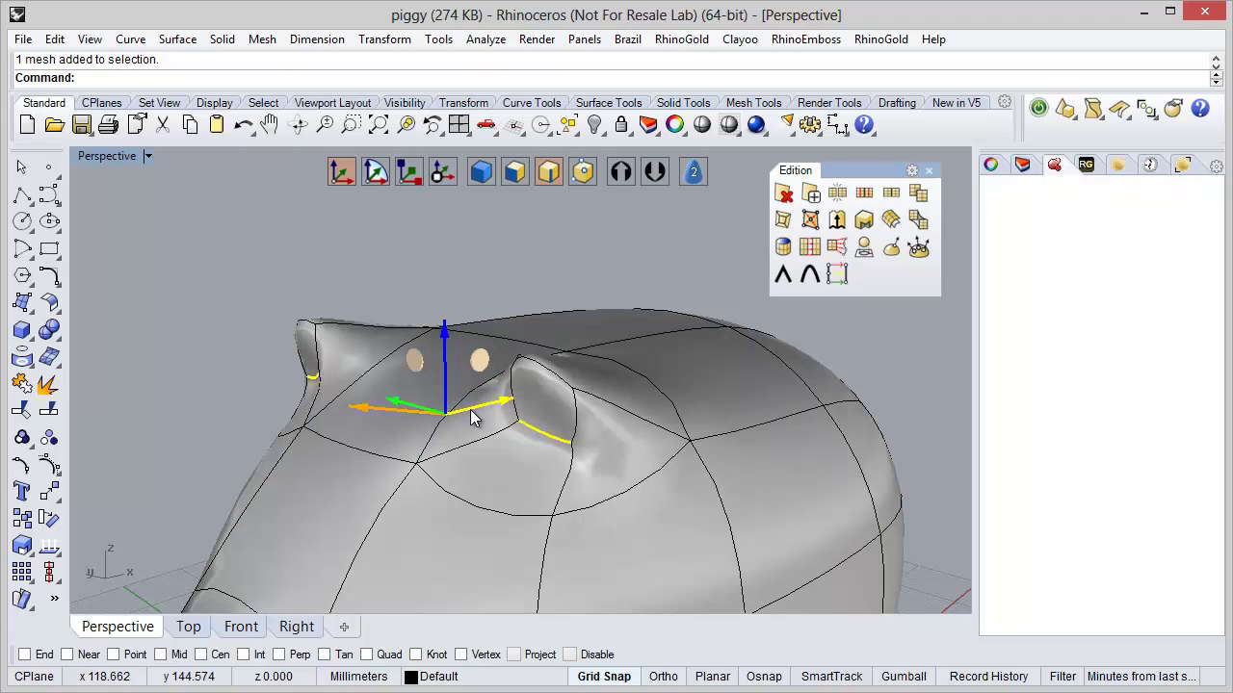
drag(470, 409, 498, 409)
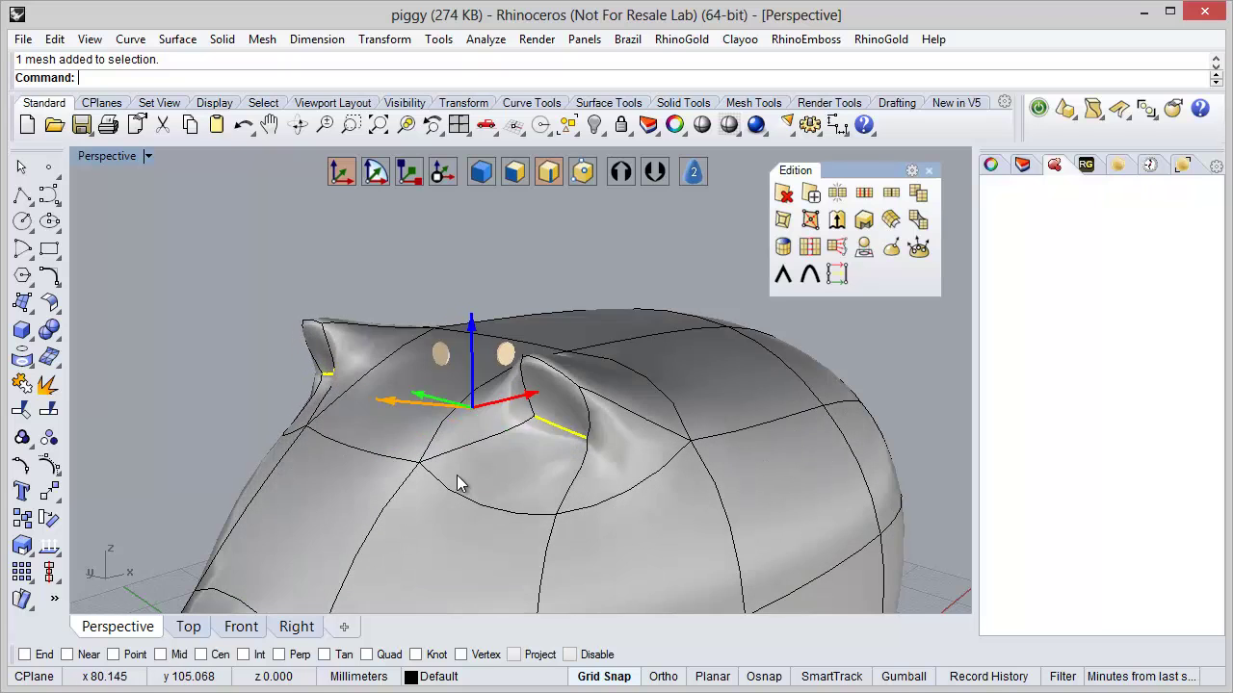
Clear the edge selection and examine the shape of the ears and head from the front and sides
right_drag(459, 484, 289, 422)
scroll(460, 320, down, 10)
right_drag(477, 329, 572, 360)
scroll(545, 413, up, 5)
right_drag(545, 413, 566, 358)
key(Escape)
scroll(602, 372, down, 5)
scroll(474, 395, up, 4)
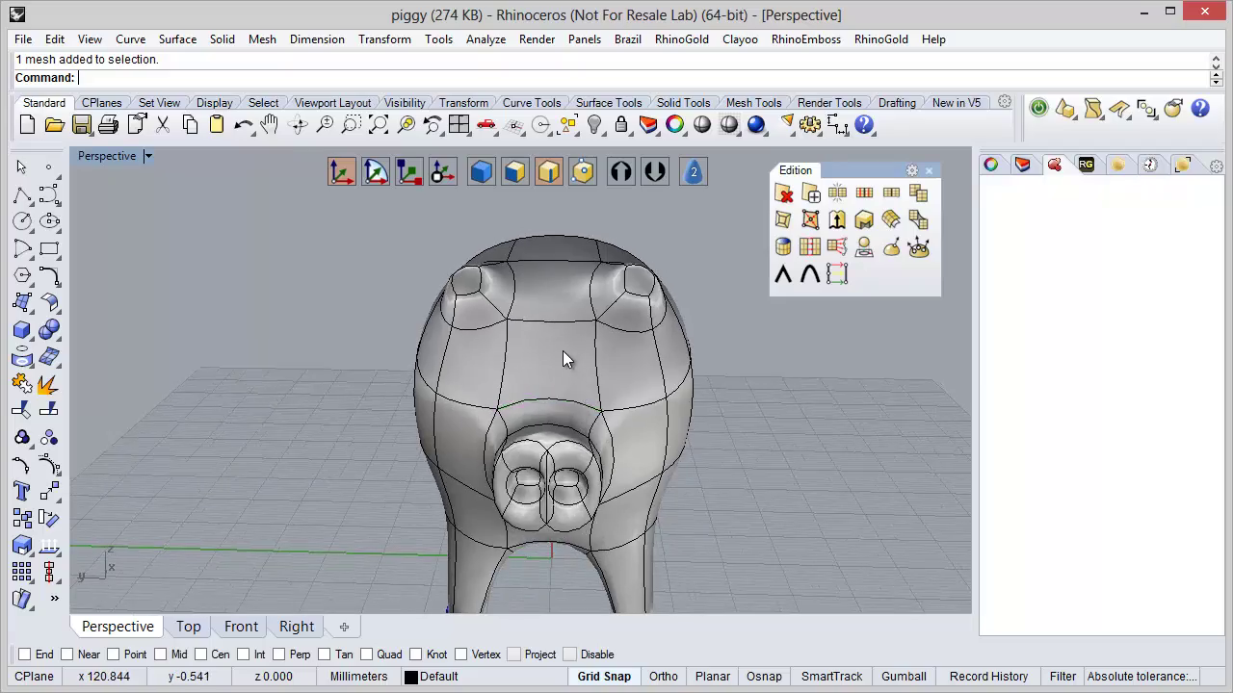
scroll(563, 354, up, 4)
scroll(523, 365, down, 5)
mouse_move(526, 394)
right_down()
mouse_move(527, 379)
mouse_move(597, 414)
mouse_move(539, 462)
mouse_move(540, 383)
mouse_move(525, 392)
mouse_move(550, 393)
mouse_move(537, 397)
right_up()
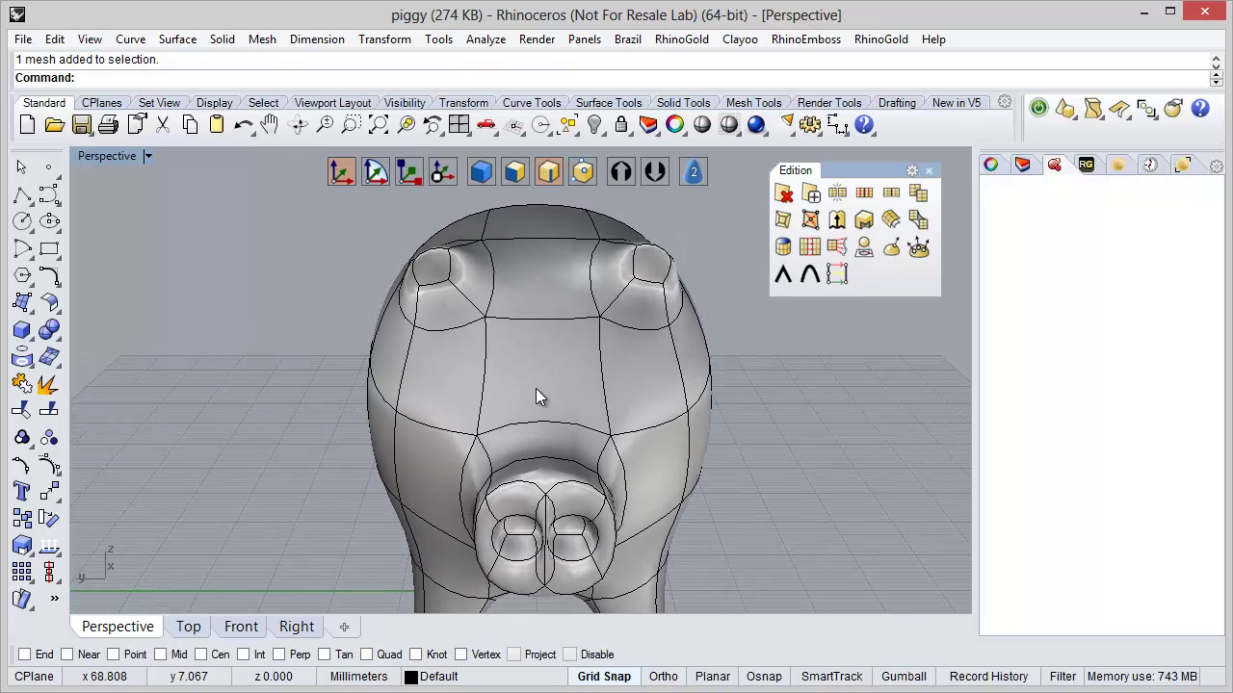
Divide the central forehead face above the snout with a vertical division through its middle
ctrl+shift+click(536, 369)
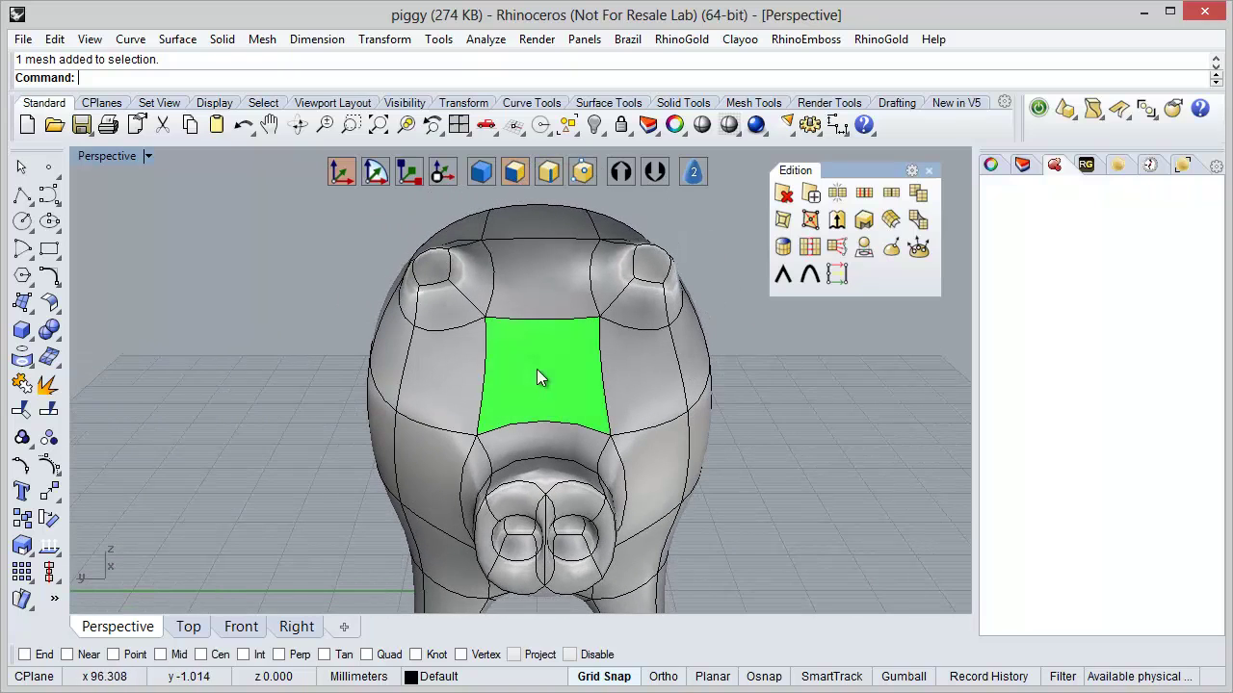
right_drag(539, 372, 564, 402)
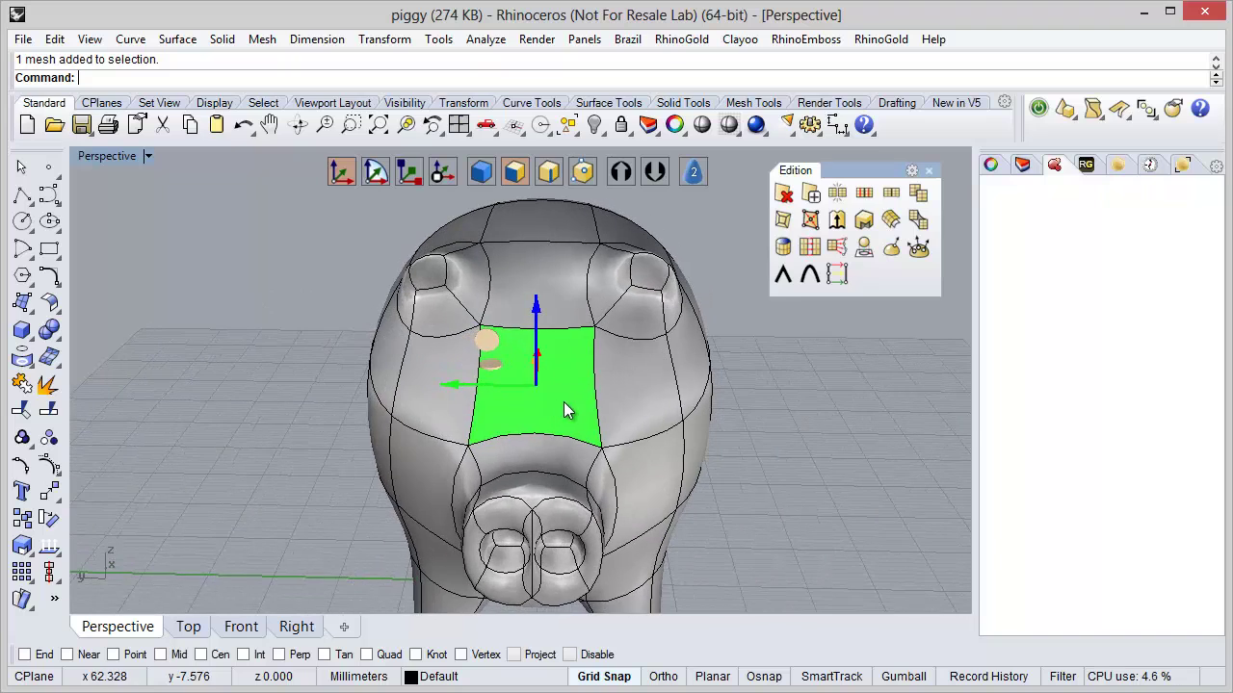
click(838, 195)
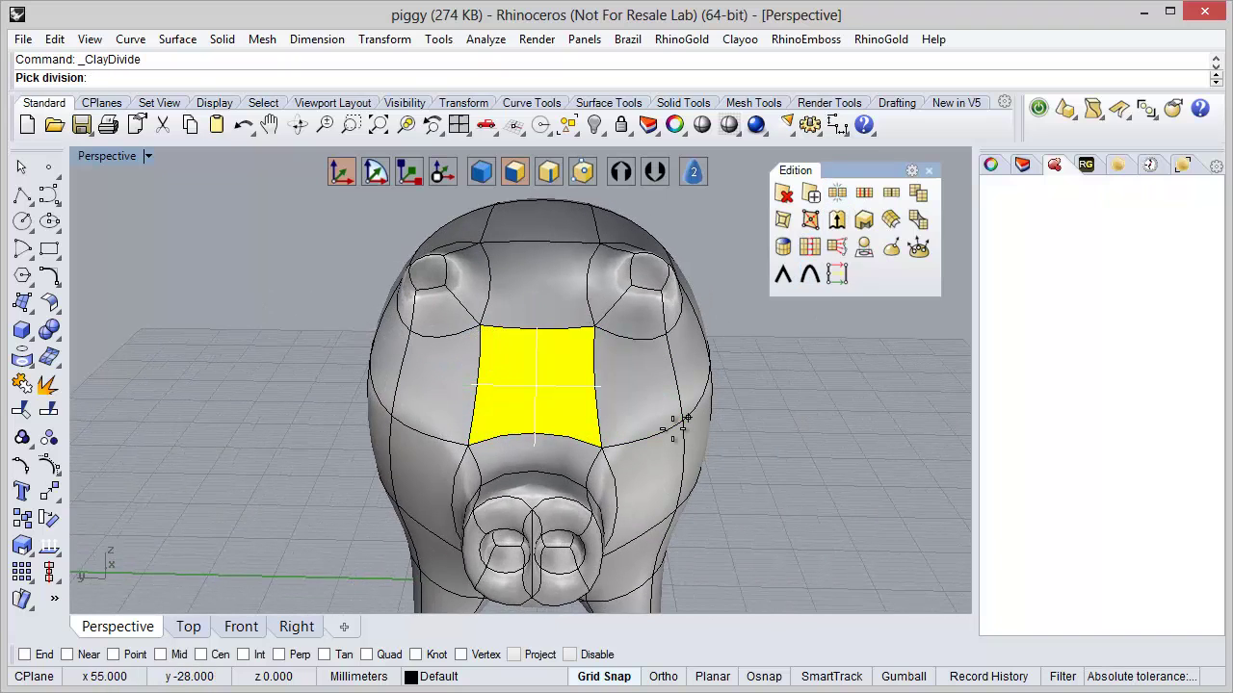
click(537, 416)
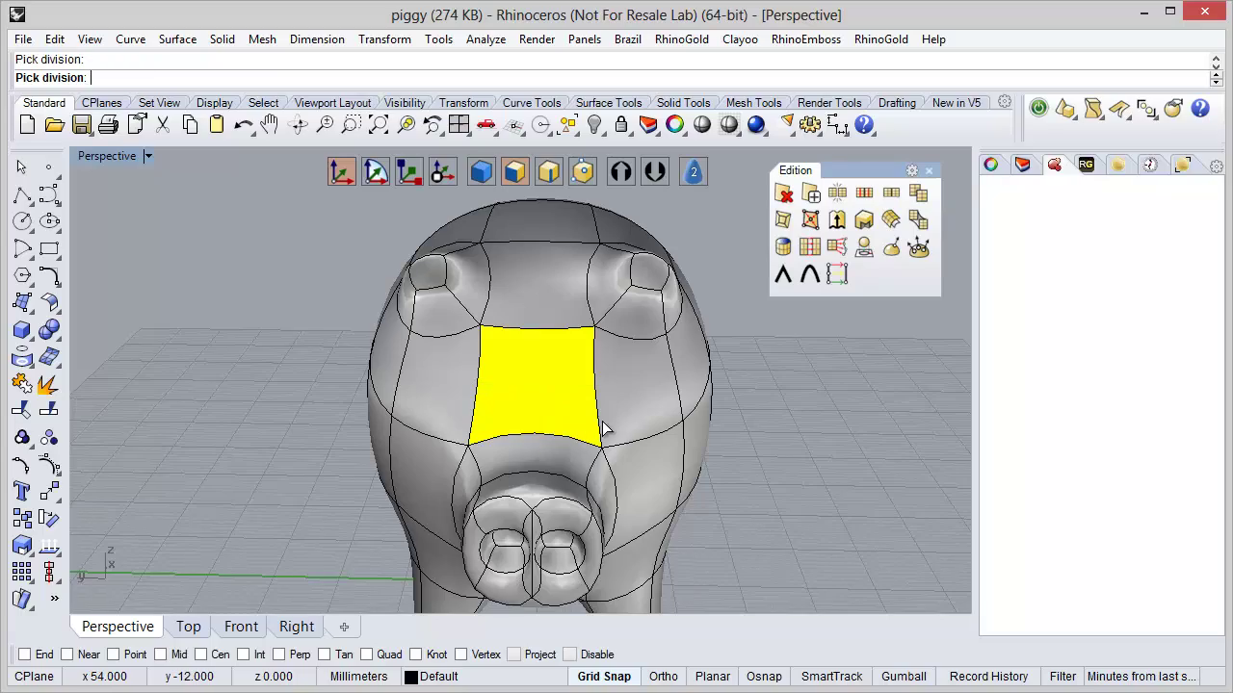
mouse_move(815, 448)
right_down()
mouse_move(738, 462)
mouse_move(668, 449)
mouse_move(721, 475)
mouse_move(806, 457)
mouse_move(807, 467)
right_up()
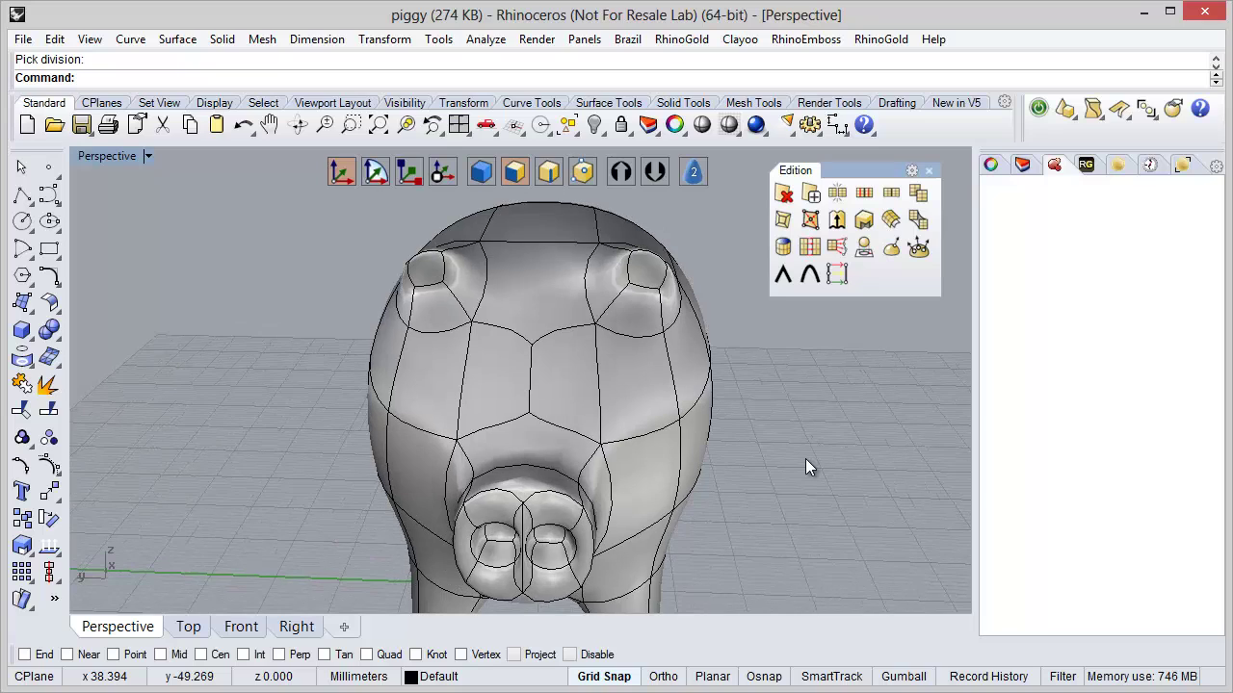
Inset each of the two forehead faces above the snout to form a pair of eye faces, and clear the selection
click(568, 381)
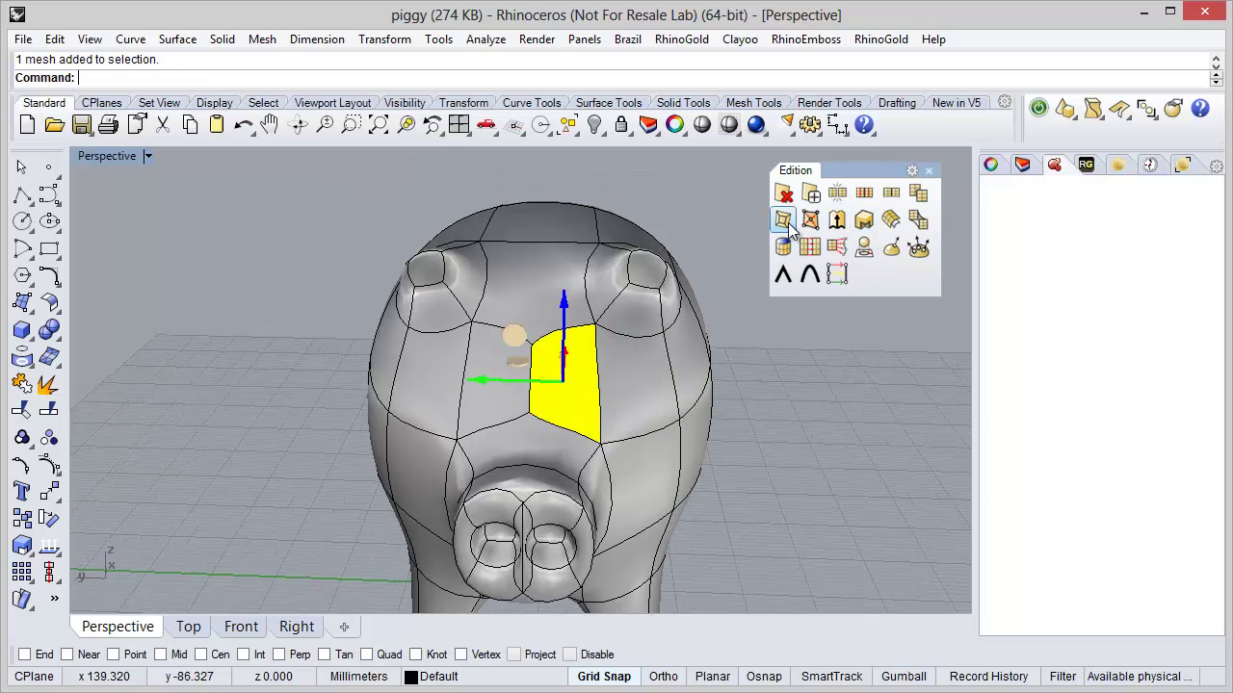
click(783, 220)
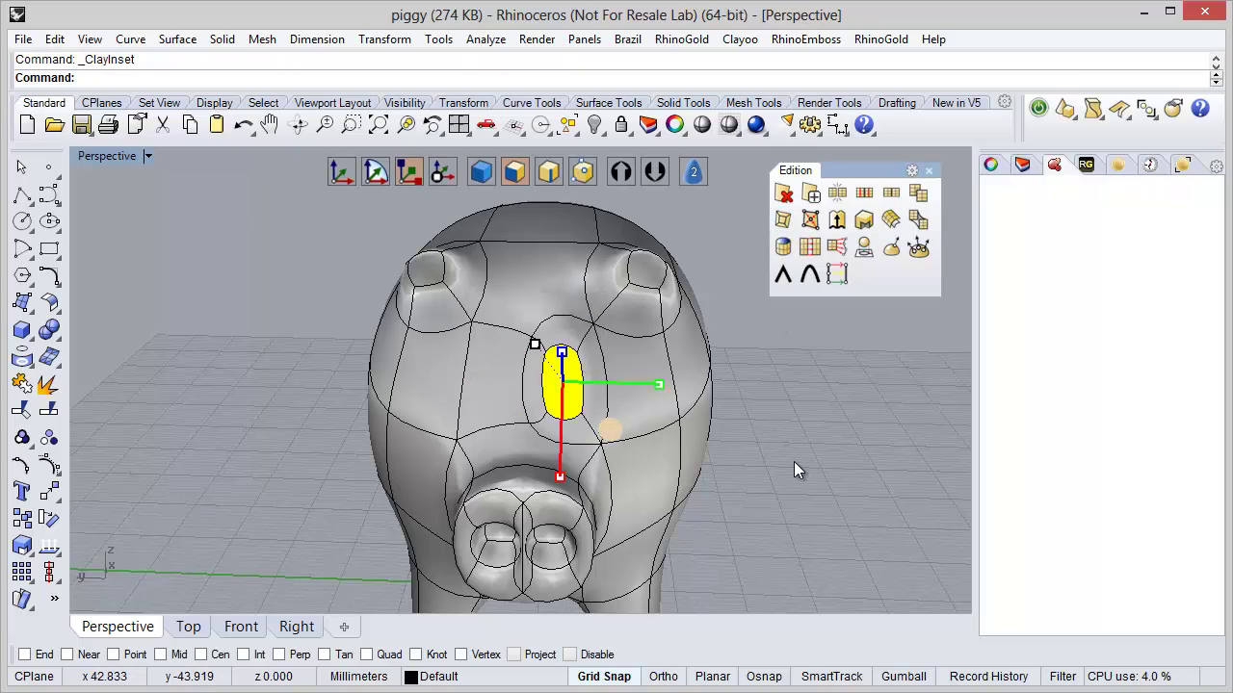
click(495, 393)
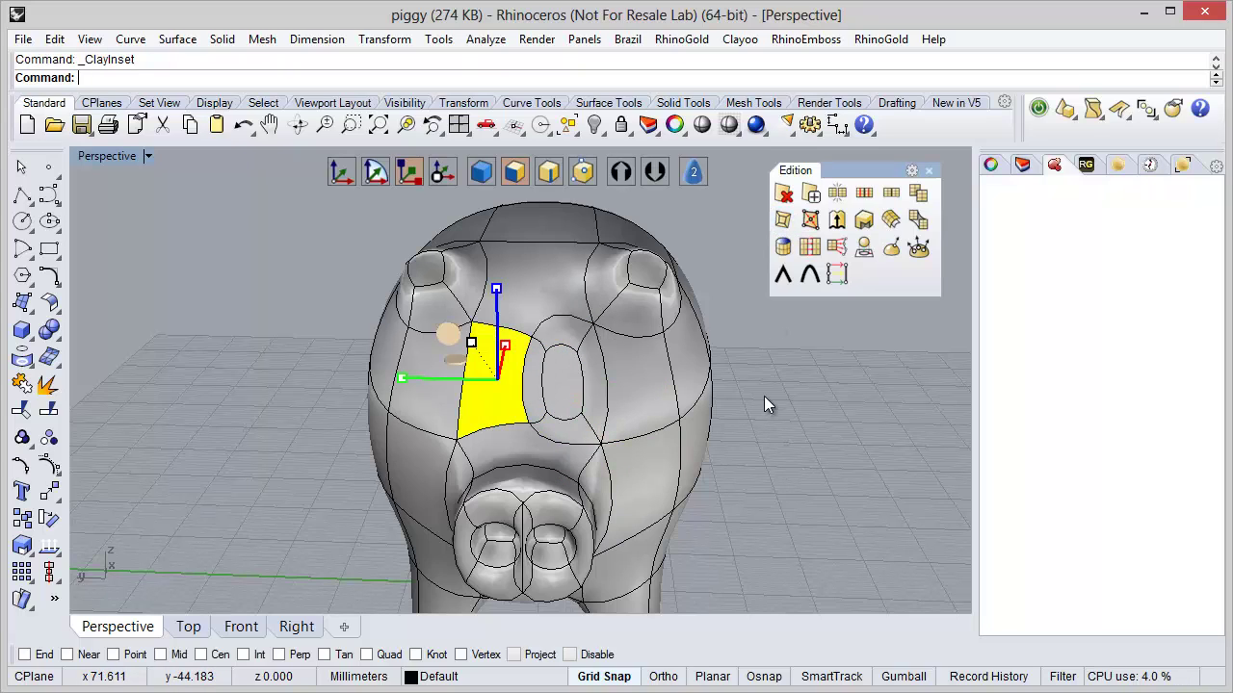
click(783, 220)
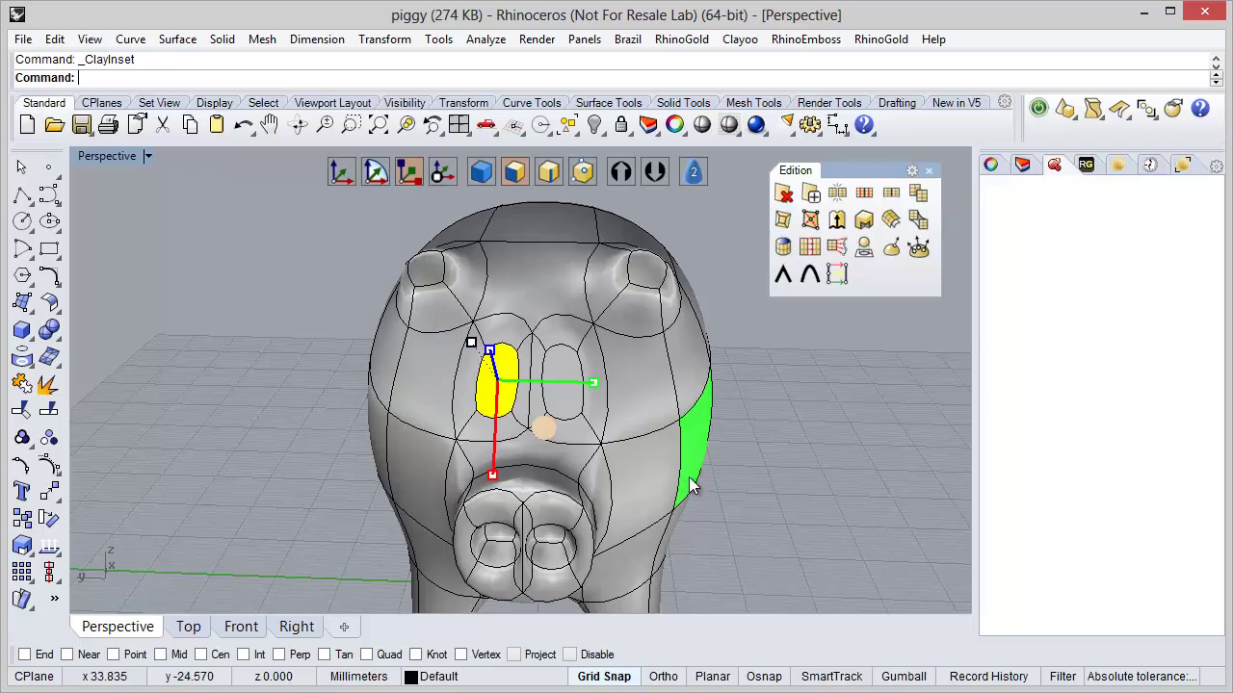
click(790, 469)
Select both inset eye faces, then scale them slightly wider apart and slightly shorter in height
right_drag(790, 471, 758, 457)
scroll(613, 384, up, 5)
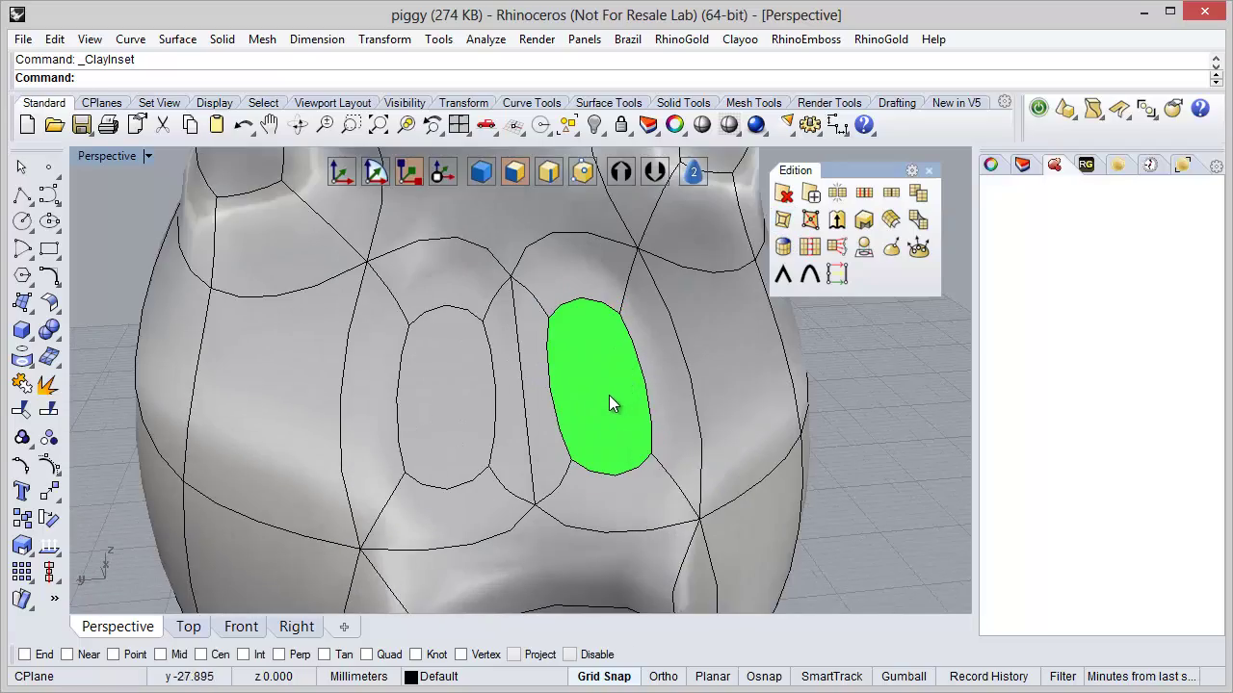
click(605, 396)
shift+click(455, 422)
right_drag(478, 437, 443, 428)
drag(338, 347, 331, 348)
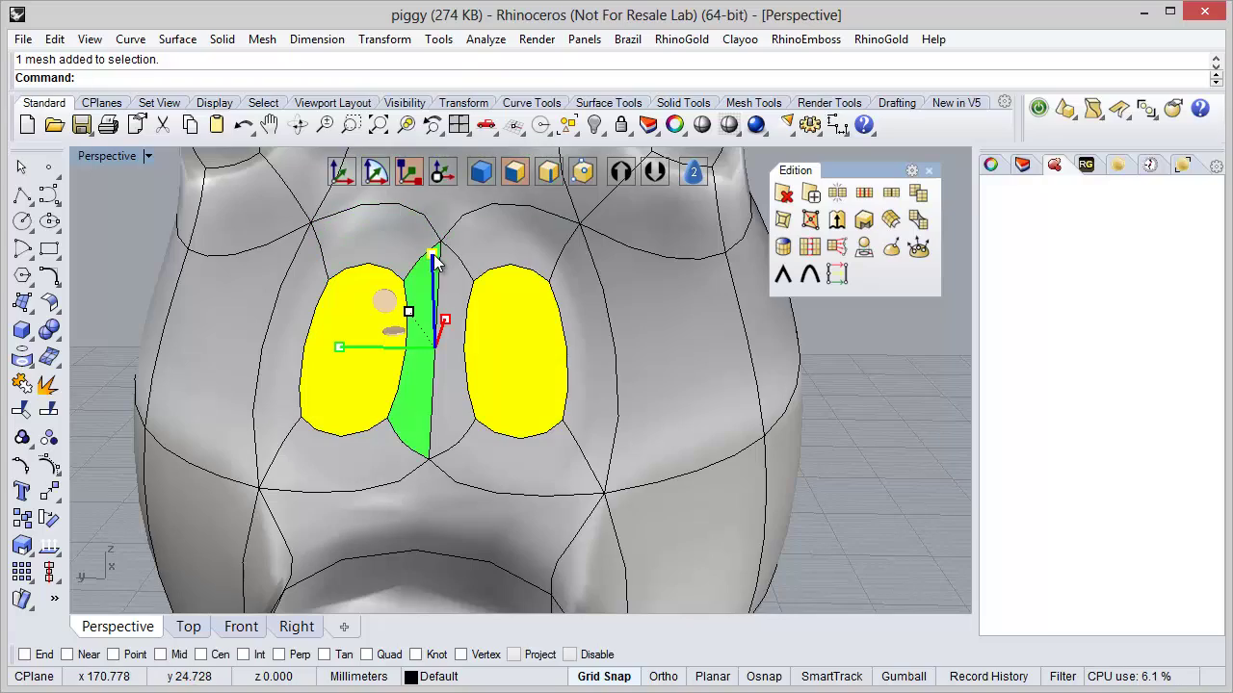
drag(431, 257, 435, 271)
Move both eye faces slightly back into the head and adjust their scale across the face
right_drag(584, 380, 536, 357)
scroll(557, 390, down, 5)
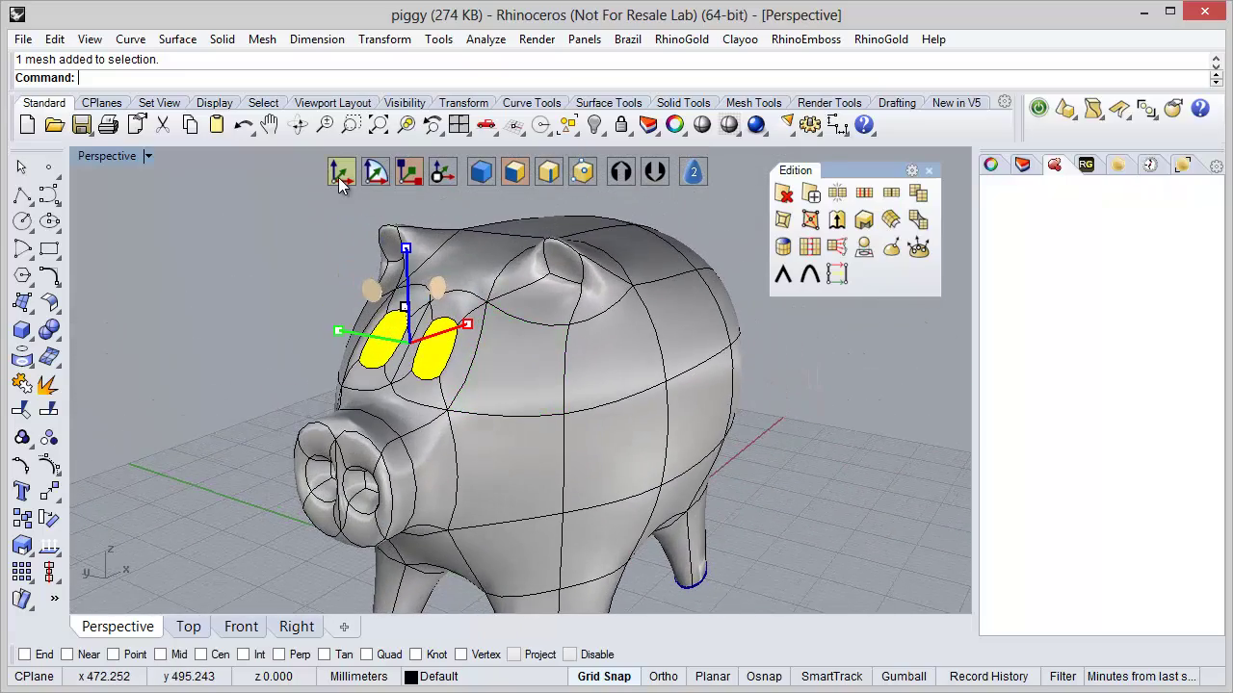
right_drag(386, 318, 296, 325)
drag(305, 298, 324, 302)
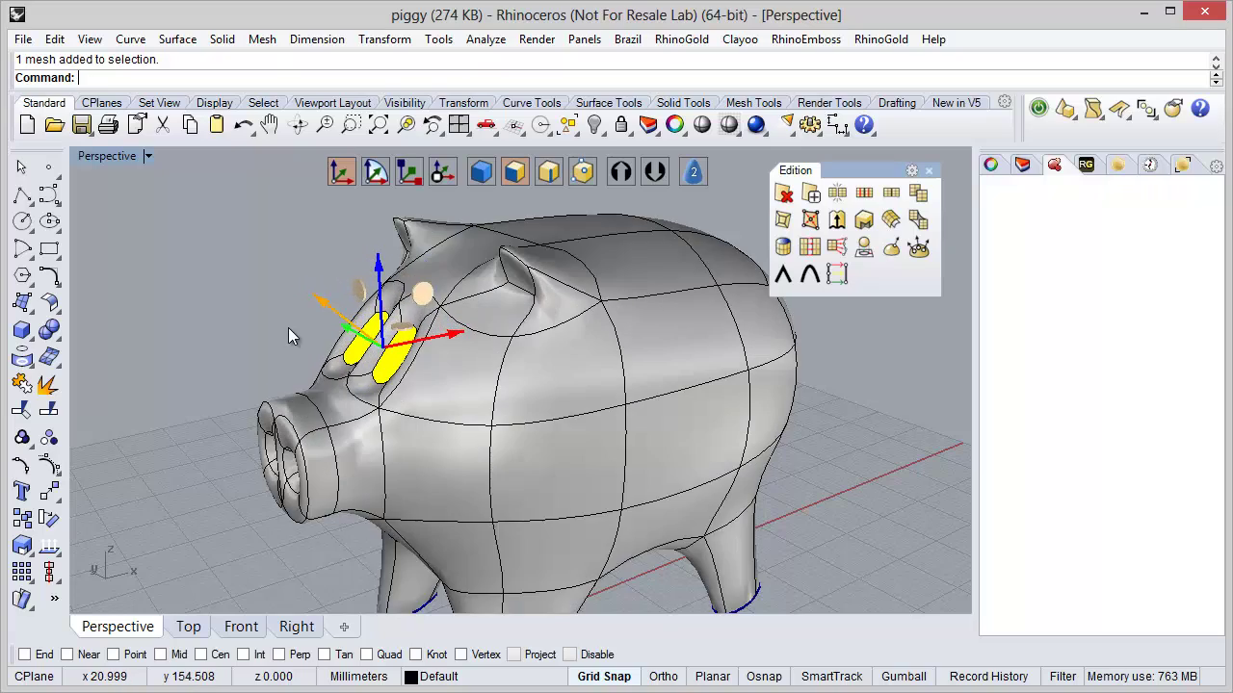
right_drag(289, 336, 473, 349)
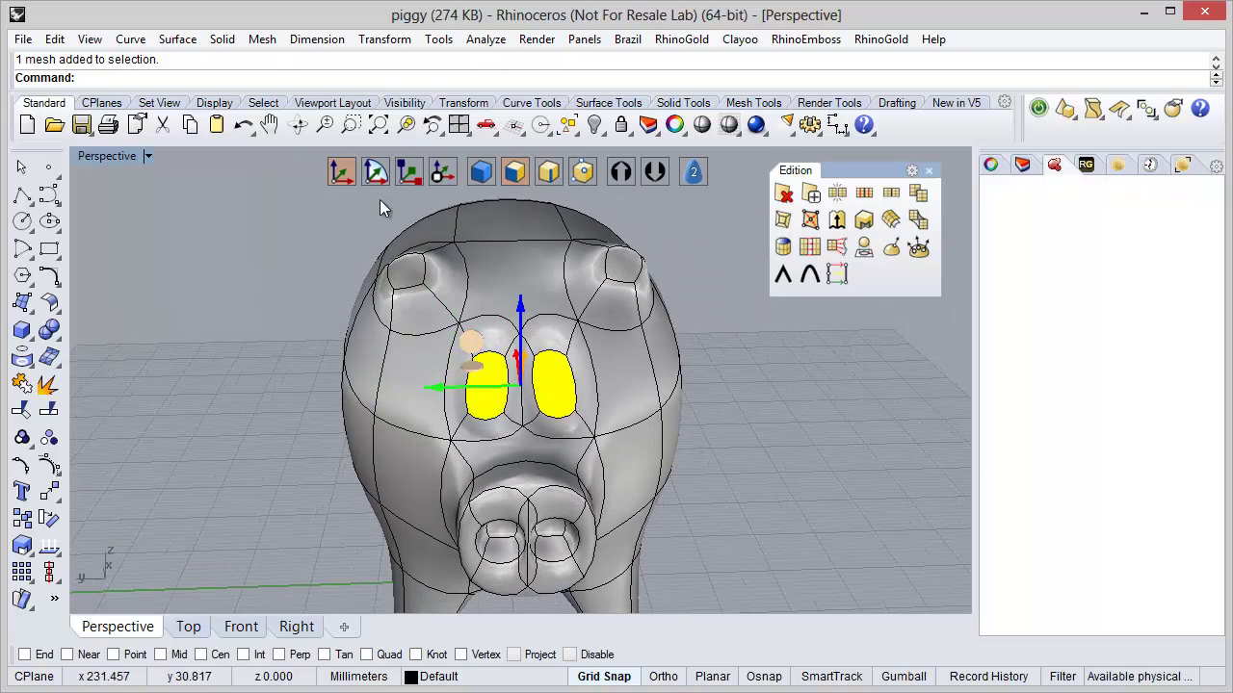
click(411, 175)
scroll(433, 371, up, 3)
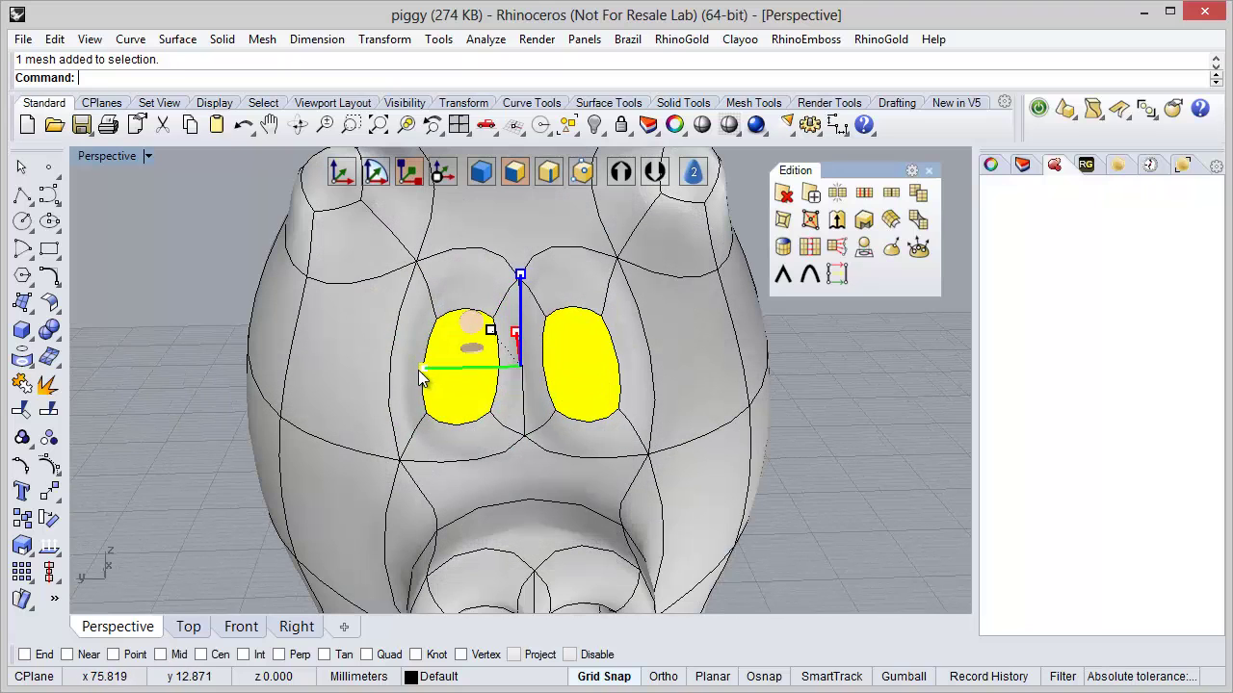
scroll(513, 318, down, 4)
Extrude both eye faces by a distance of 2.23 with a strong inward taper
right_drag(514, 317, 688, 404)
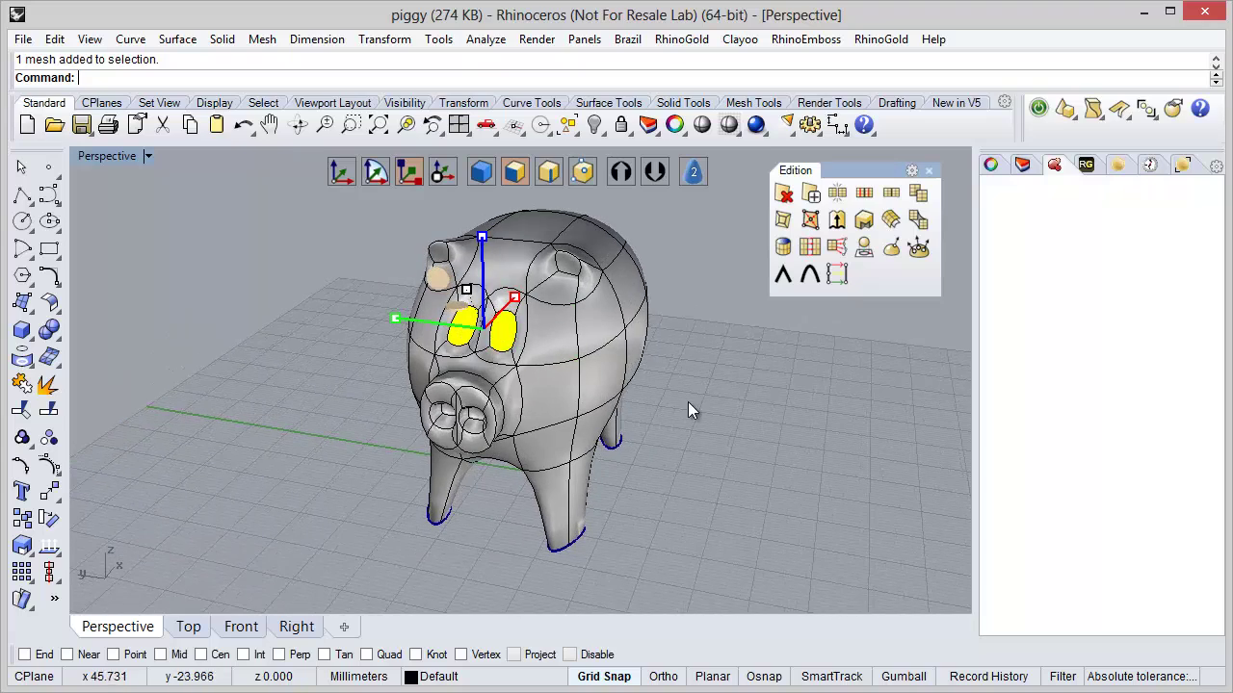
click(837, 220)
right_drag(689, 426, 850, 389)
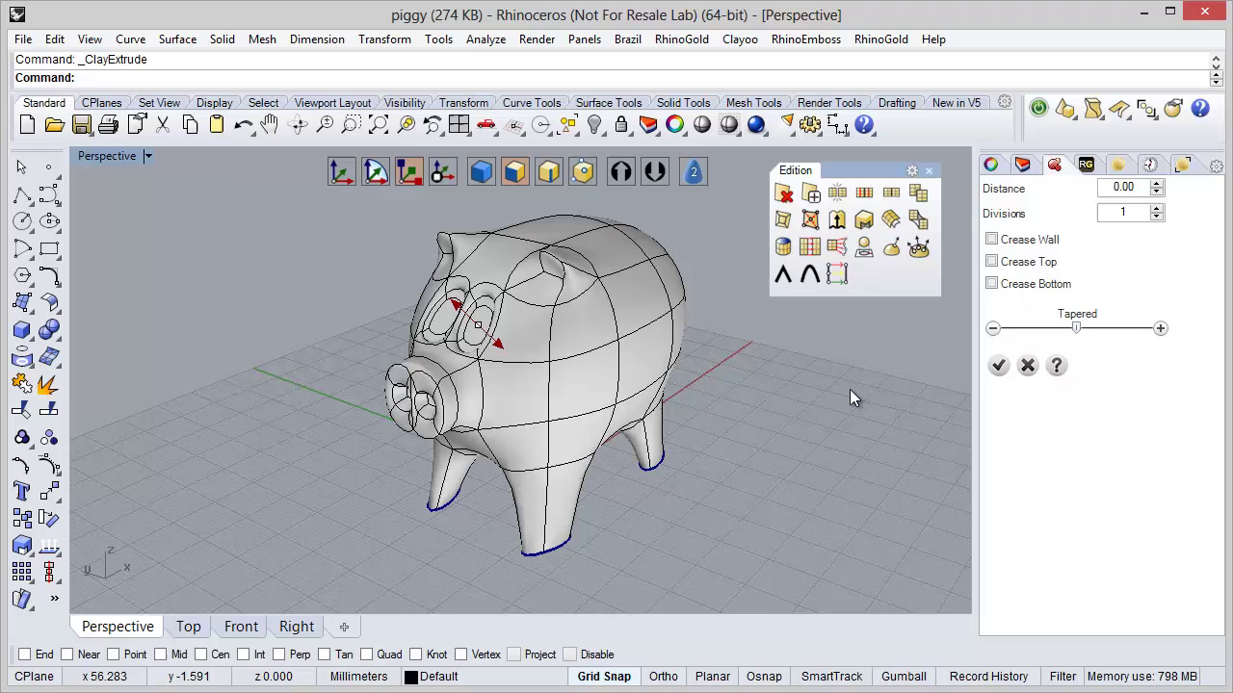
click(1030, 329)
right_drag(745, 465, 631, 472)
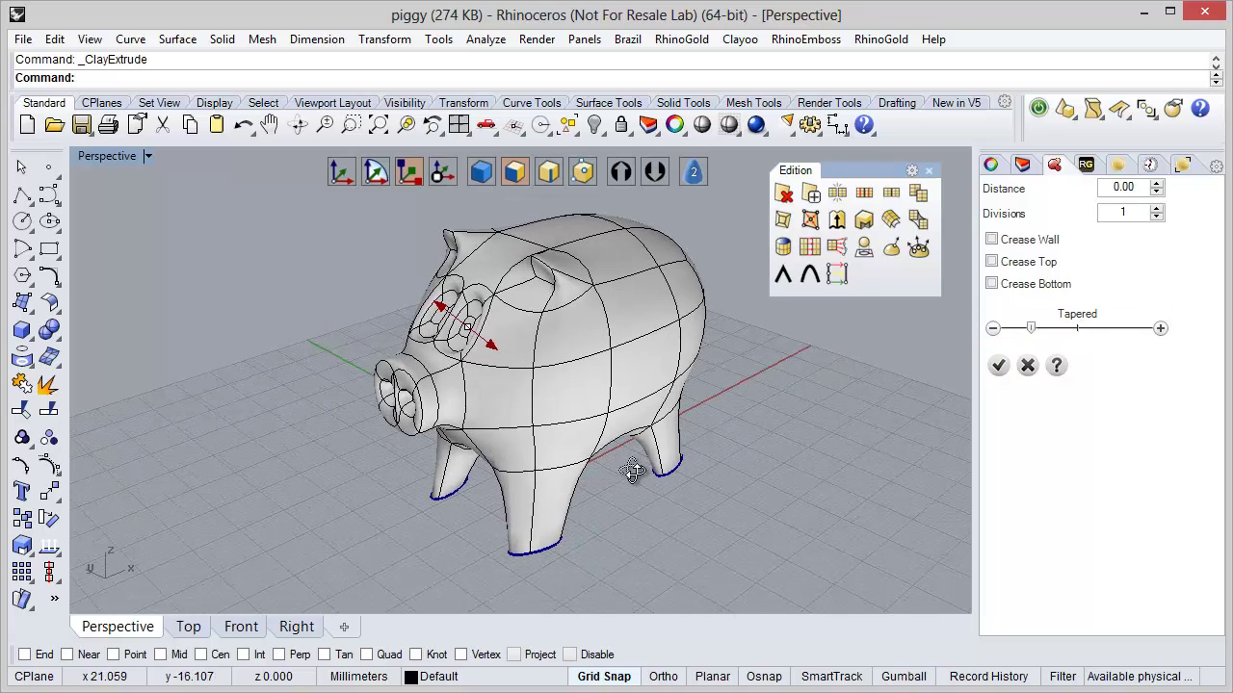
scroll(414, 289, up, 4)
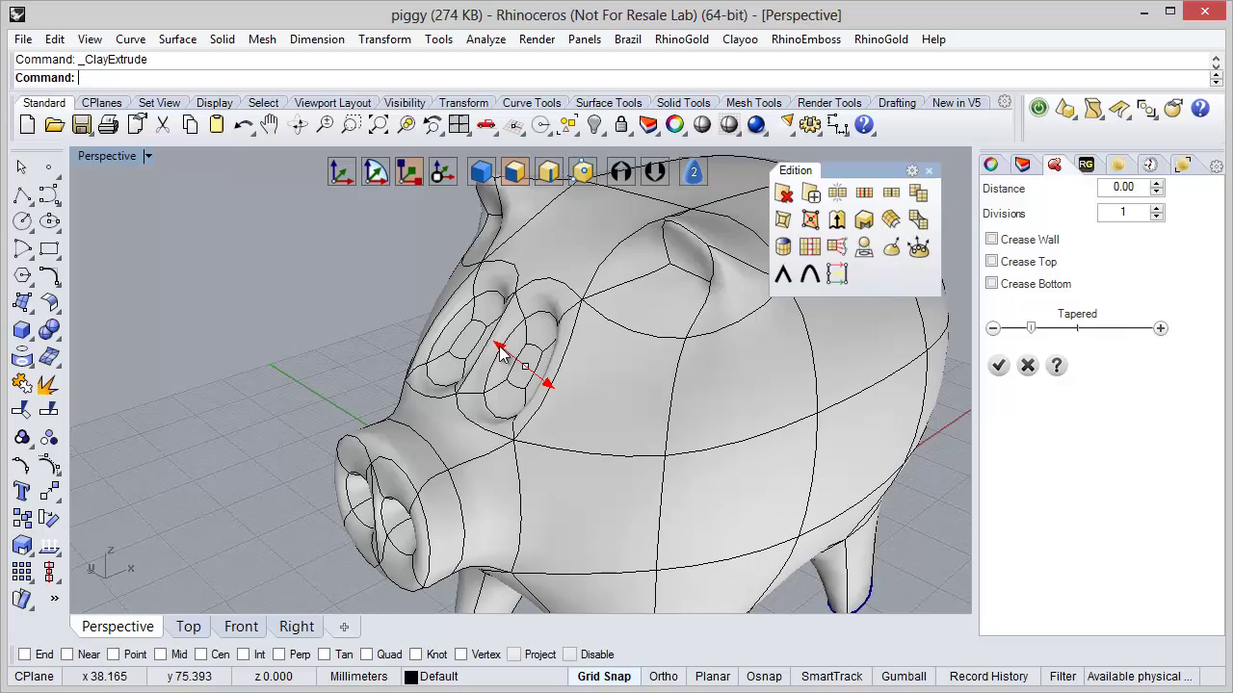
drag(501, 354, 500, 350)
right_drag(549, 409, 735, 421)
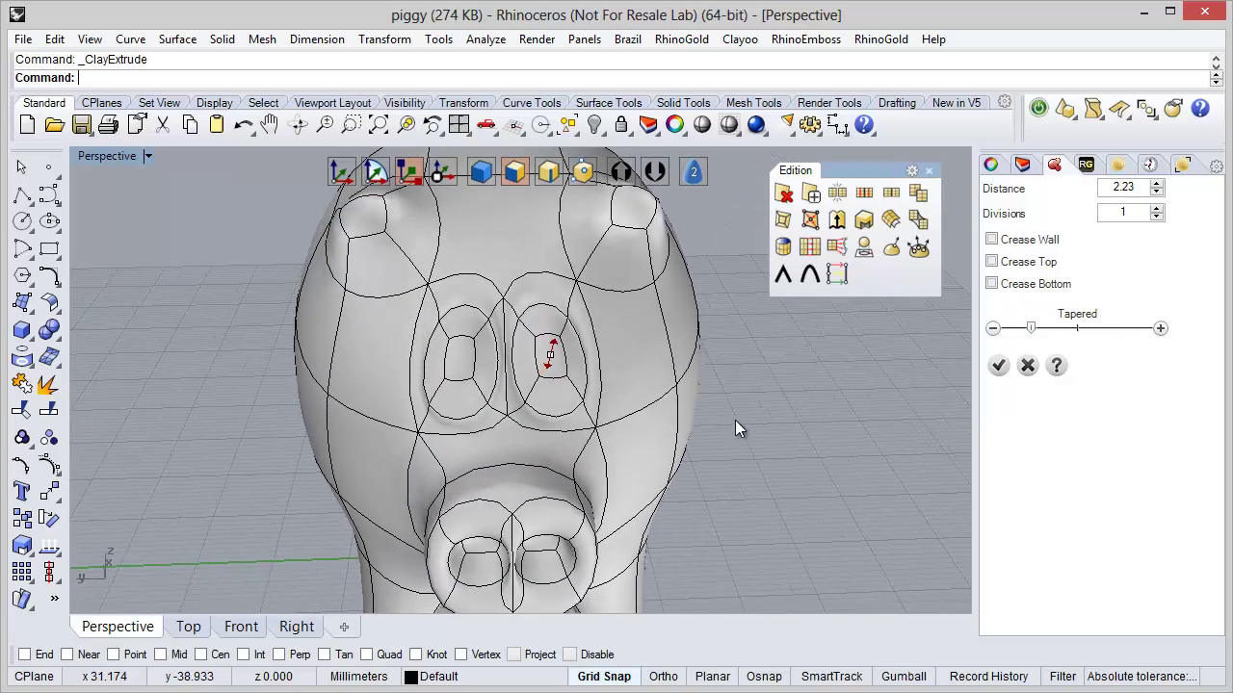
Reduce the eye extrusion's taper to slightly inward and accept the extrusion
click(1059, 328)
right_drag(718, 420, 664, 419)
click(995, 329)
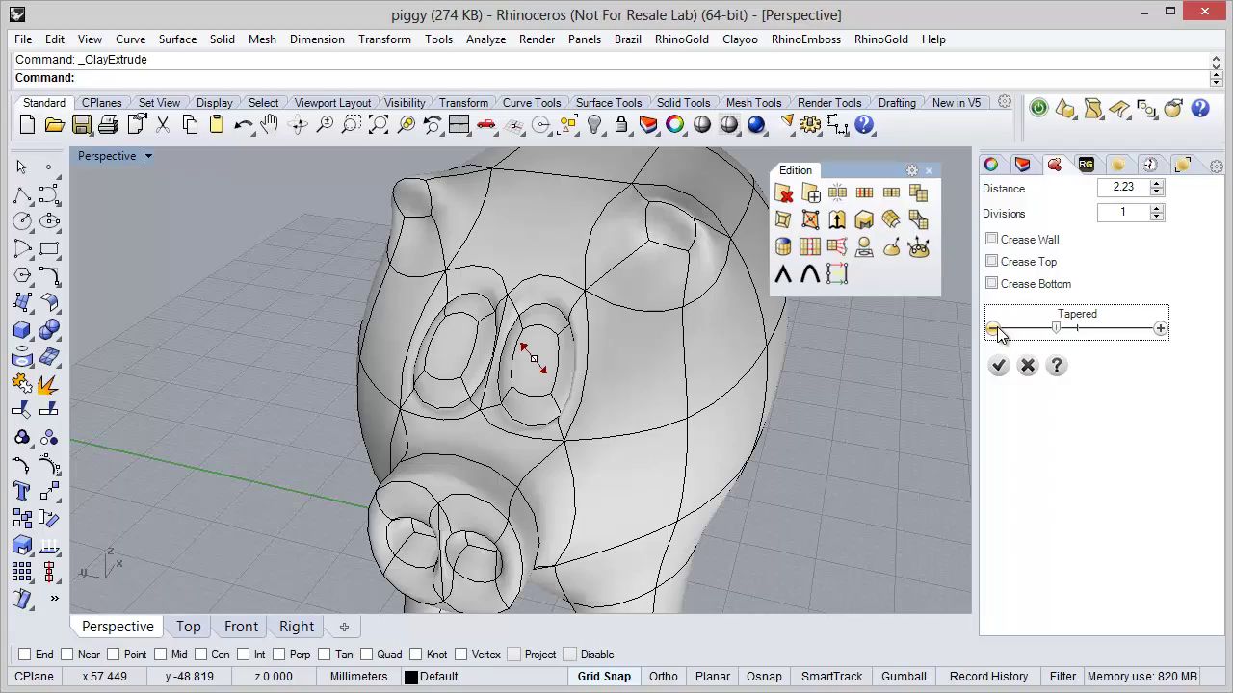
click(995, 329)
right_drag(741, 460, 713, 429)
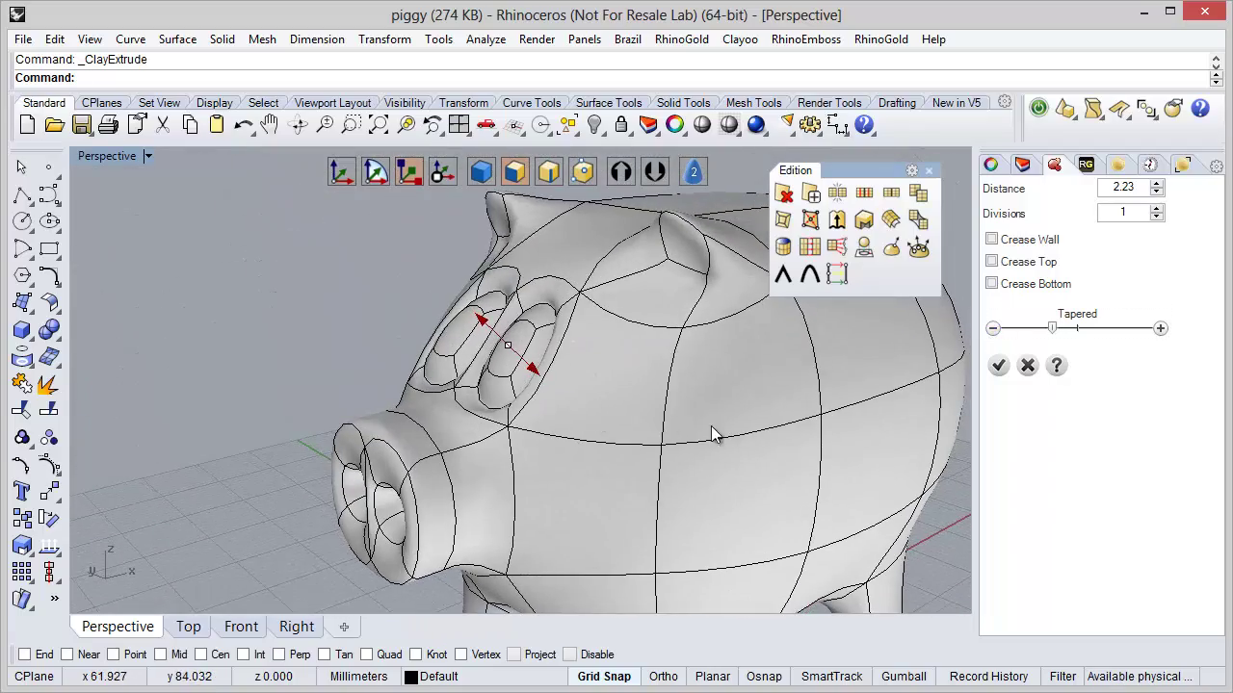
click(993, 329)
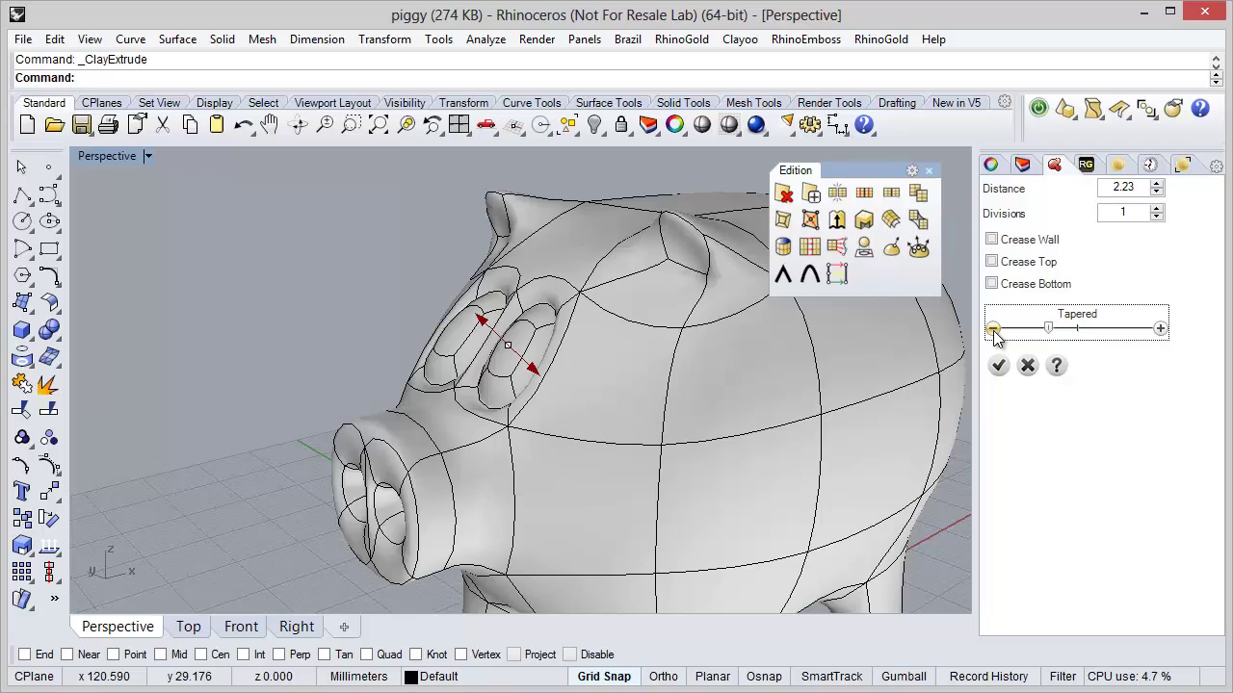
click(993, 328)
right_drag(626, 419, 822, 439)
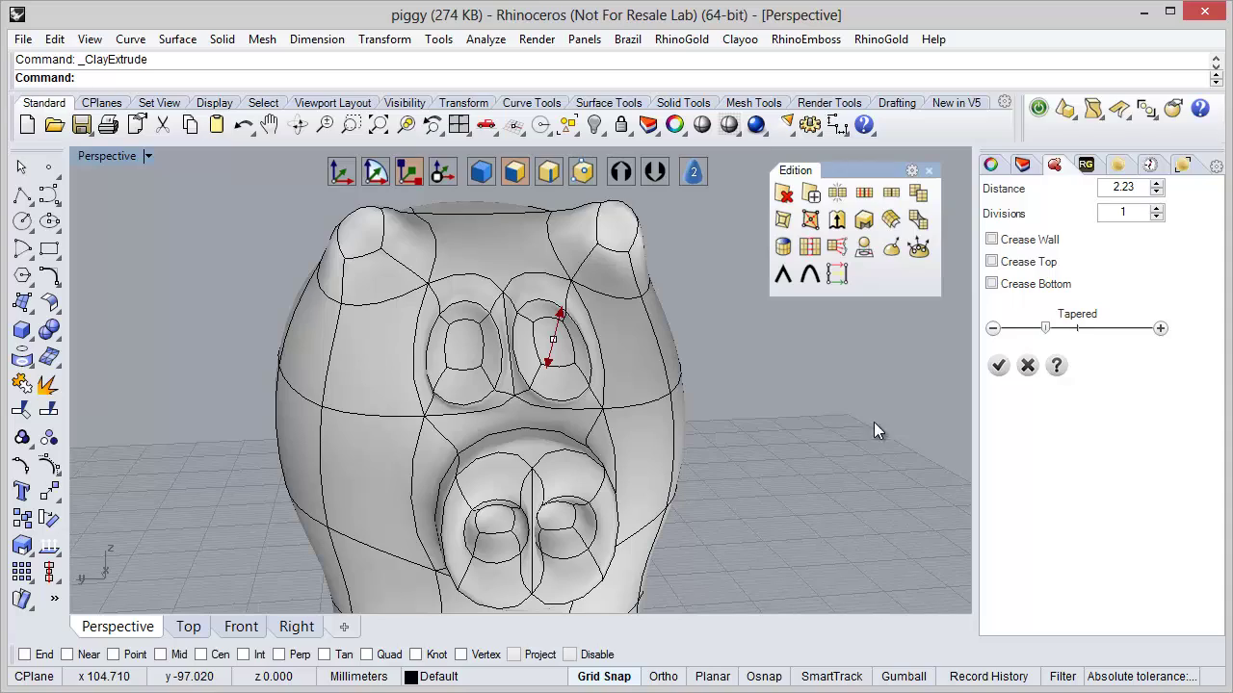
click(998, 365)
Scale the two inner eye faces slightly smaller in height and width
right_drag(764, 456, 568, 414)
scroll(576, 330, up, 4)
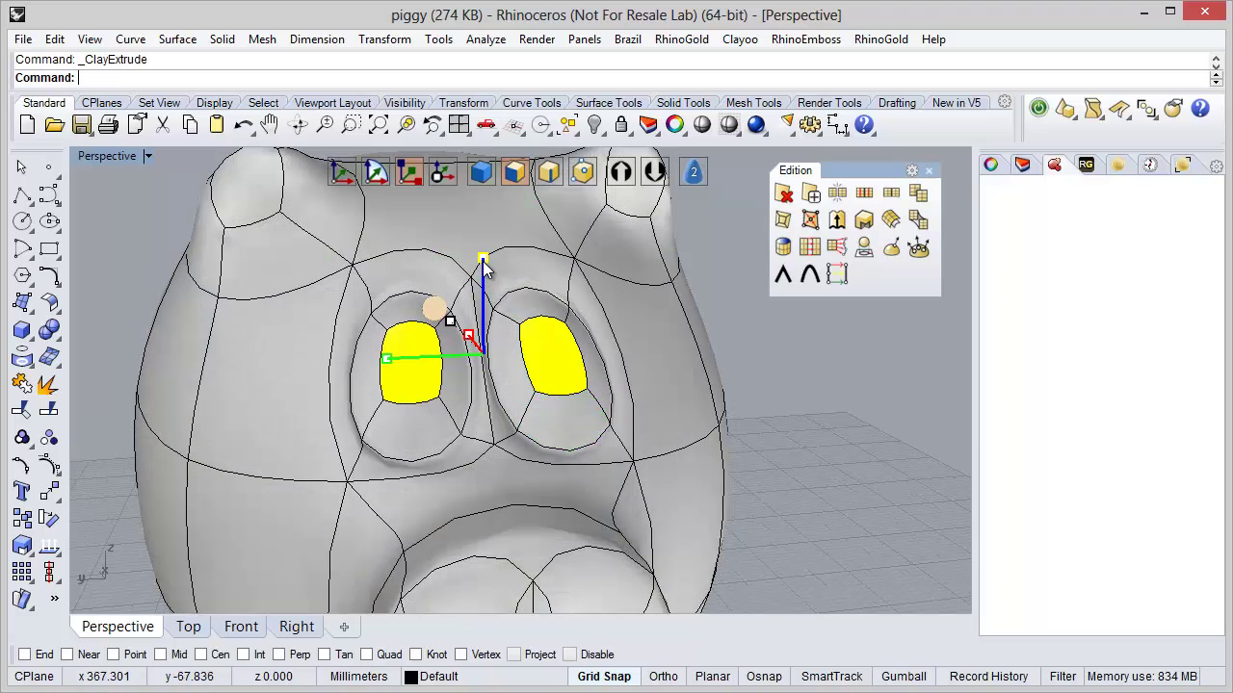
click(388, 367)
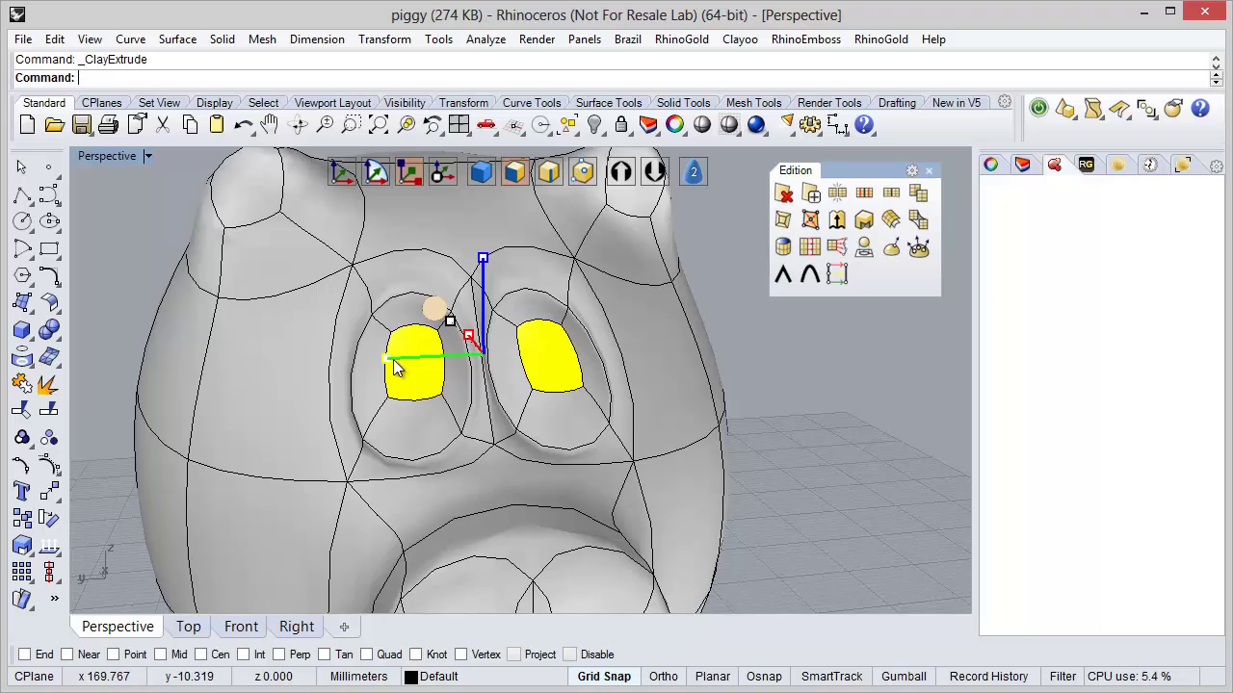
Select the outer side edge of each eye socket's rim and scale the pair slightly farther apart
right_drag(543, 418, 537, 441)
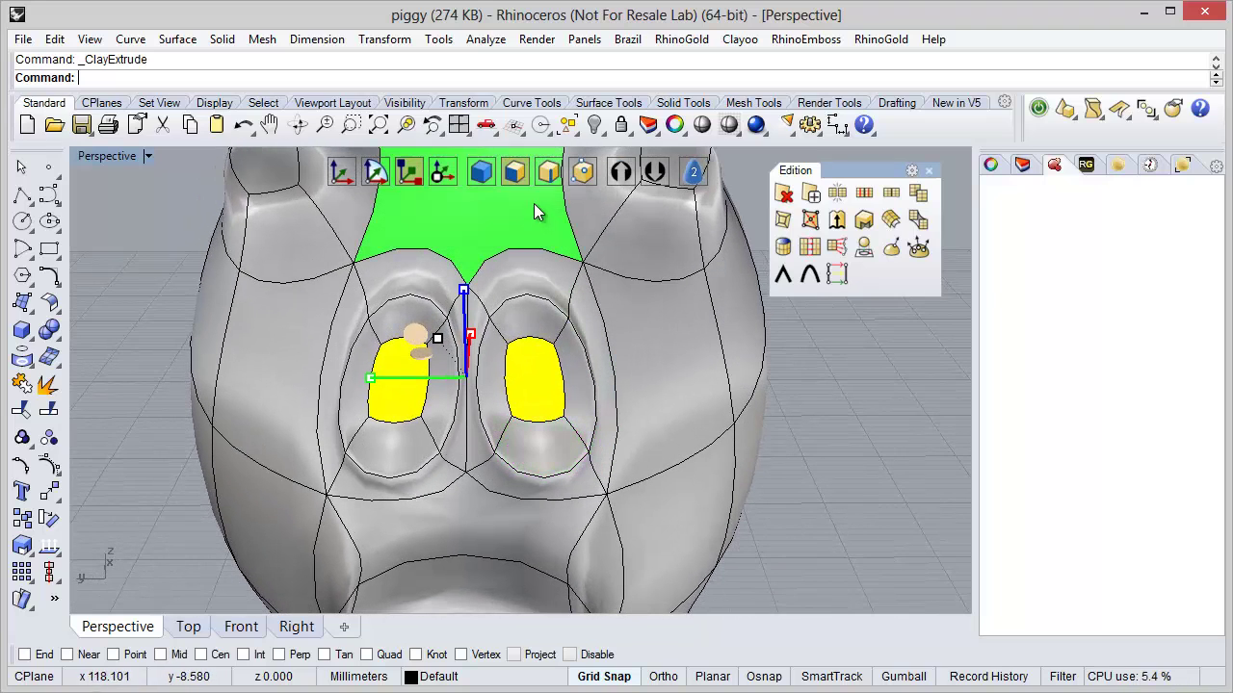
click(544, 177)
click(595, 396)
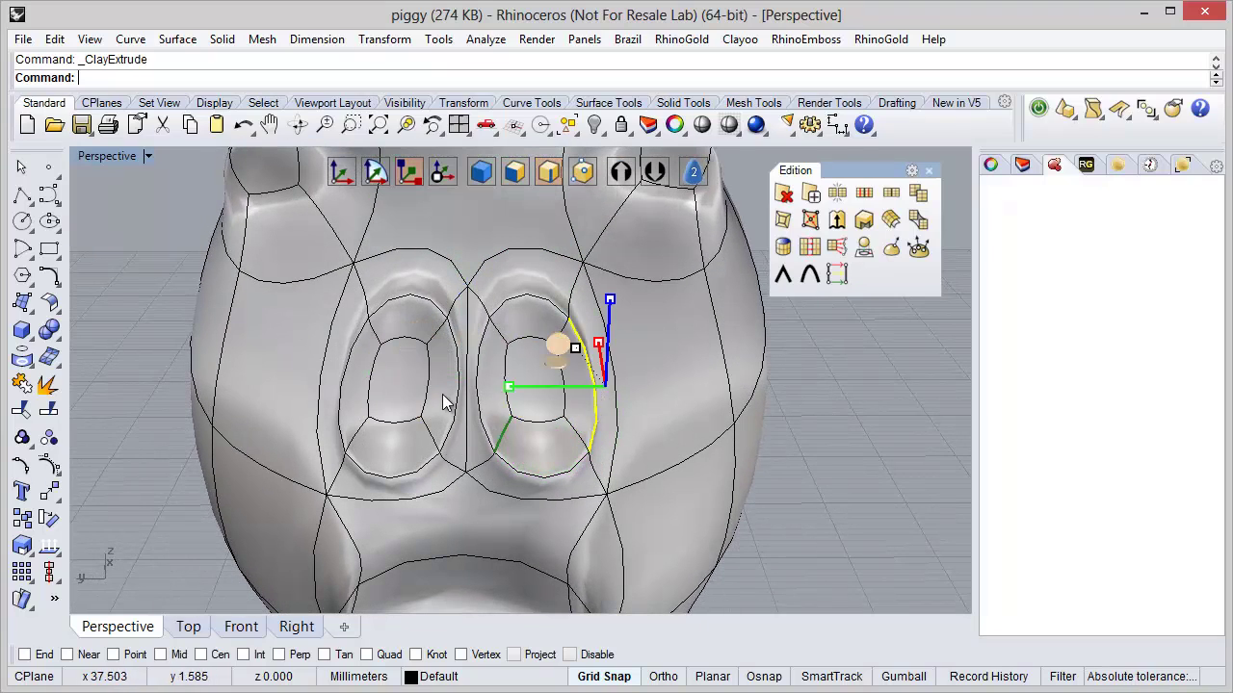
scroll(440, 407, up, 2)
shift+click(295, 351)
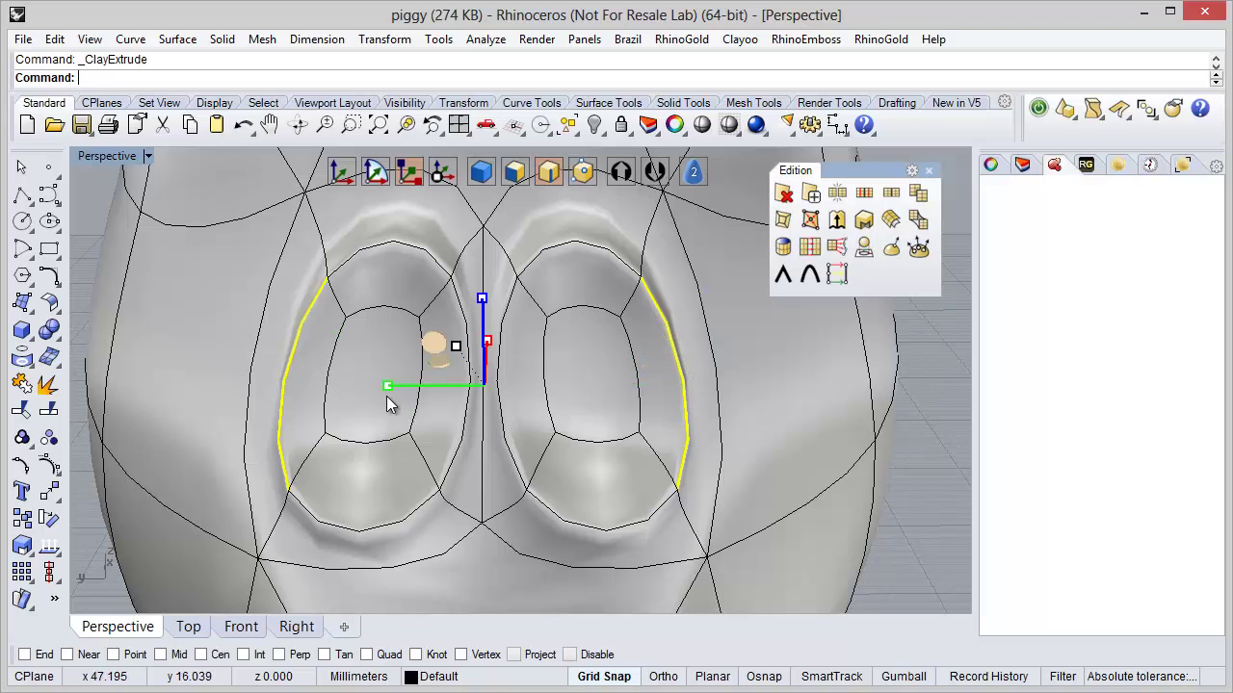
right_drag(386, 396, 416, 405)
drag(401, 381, 393, 380)
mouse_move(514, 415)
right_down()
mouse_move(501, 396)
mouse_move(505, 421)
right_up()
Select the facing inner edges of both eye sockets to check their spacing, and return to the outer side edges
click(509, 415)
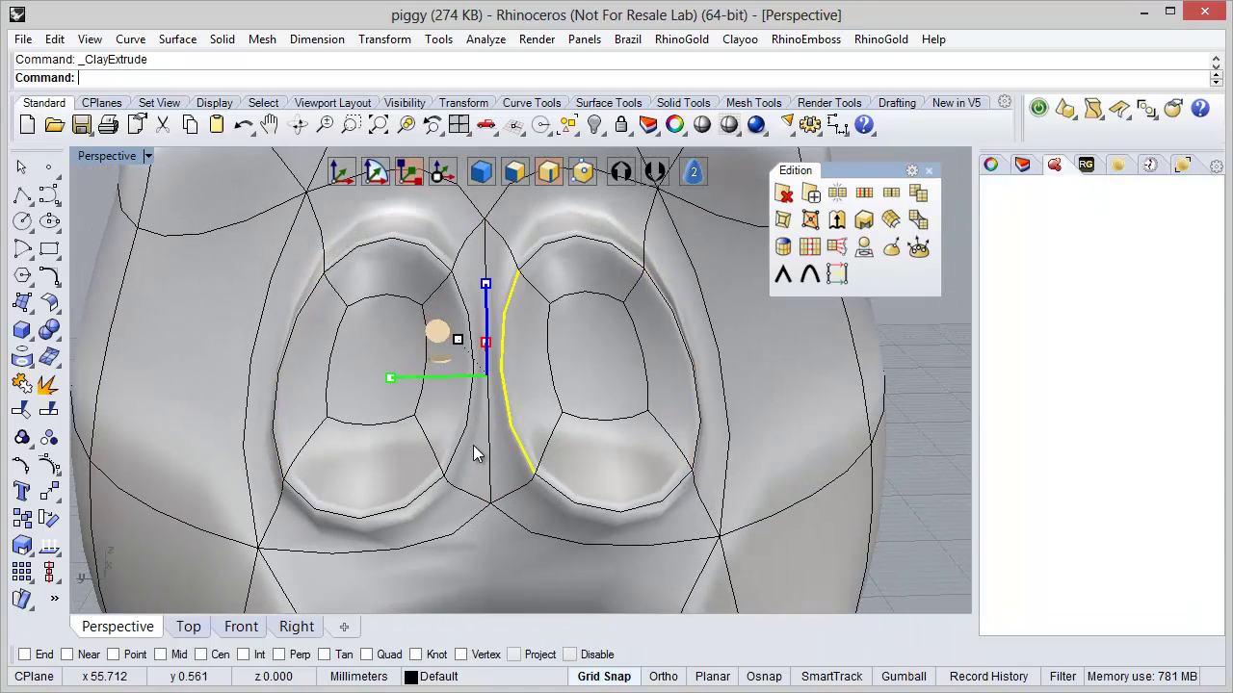
right_drag(531, 467, 416, 404)
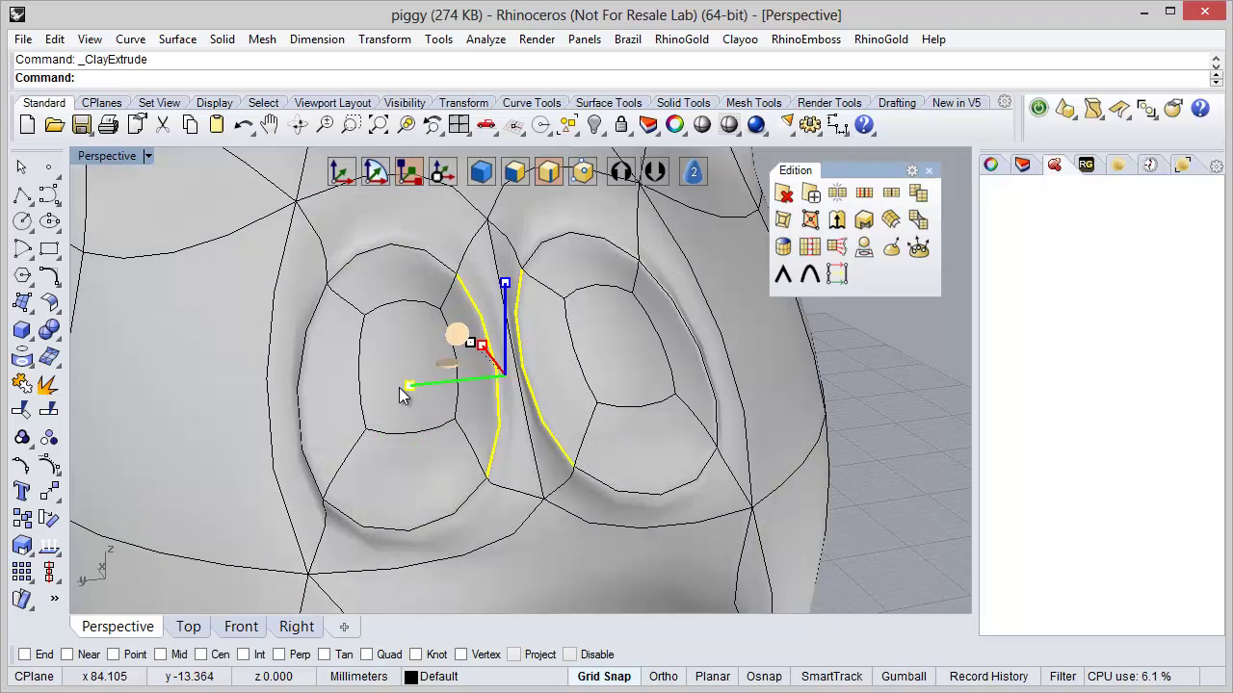
right_drag(441, 412, 410, 377)
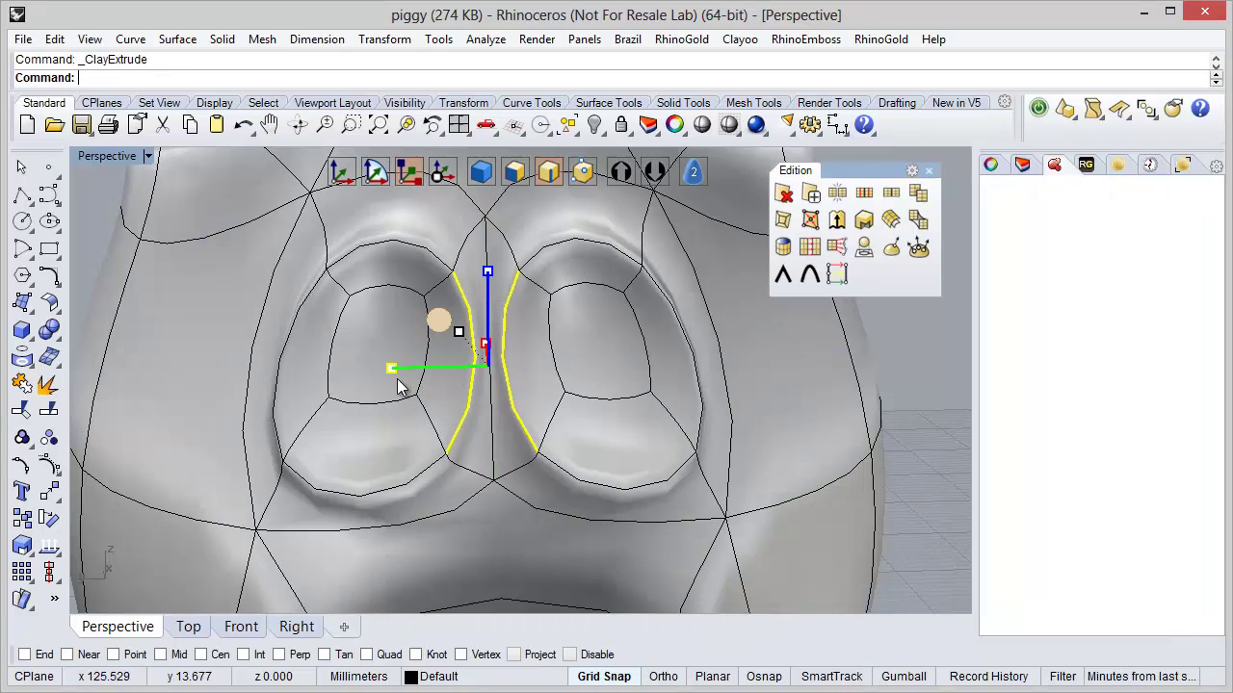
click(296, 332)
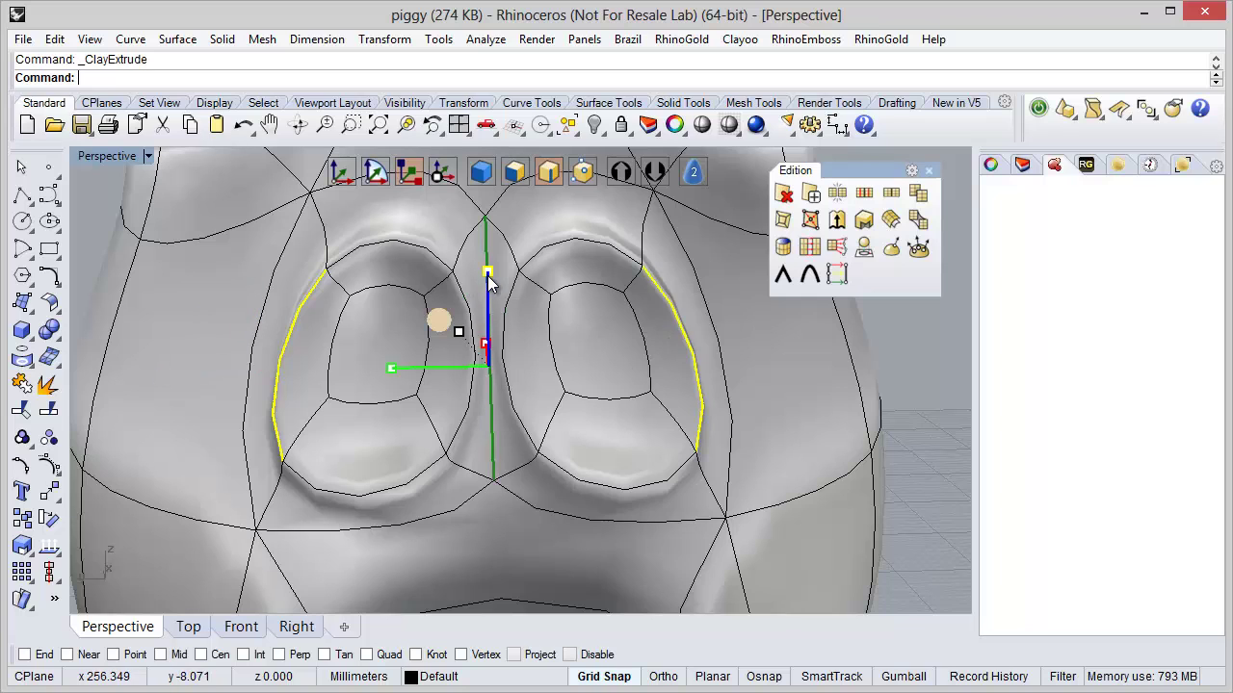
scroll(599, 466, down, 1)
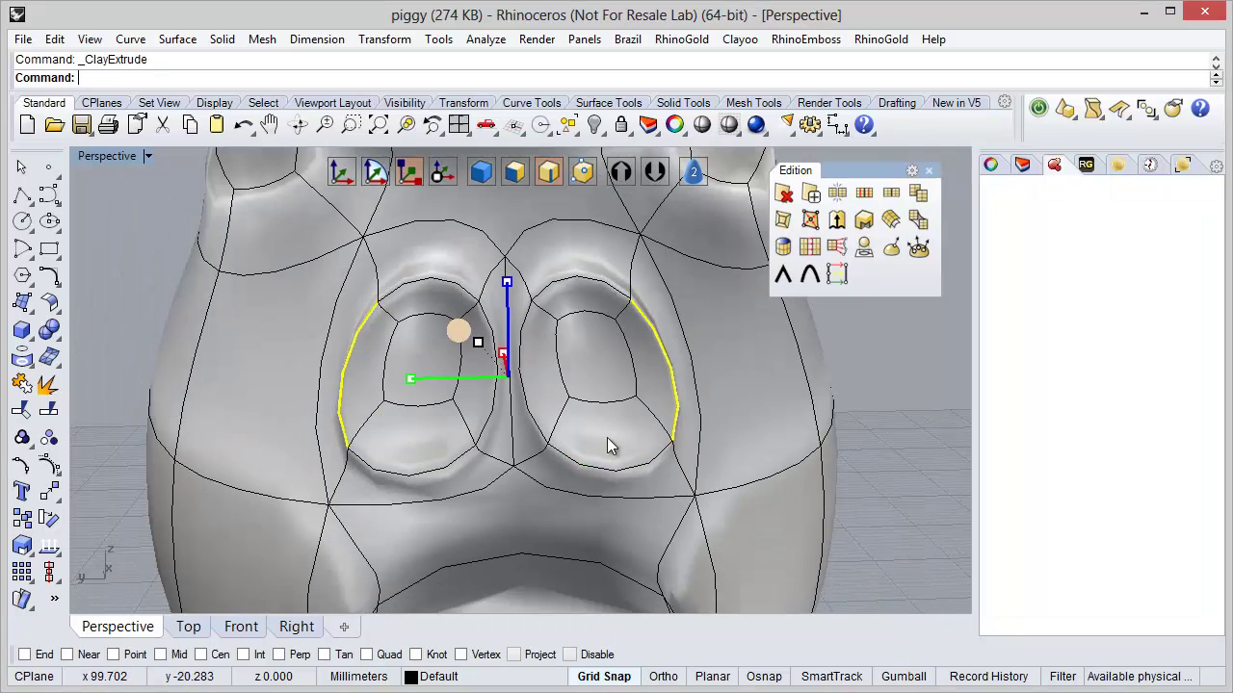
Select the lower rim edge of each eye socket and scale the pair closer together to narrow the sockets
click(614, 473)
shift+click(418, 474)
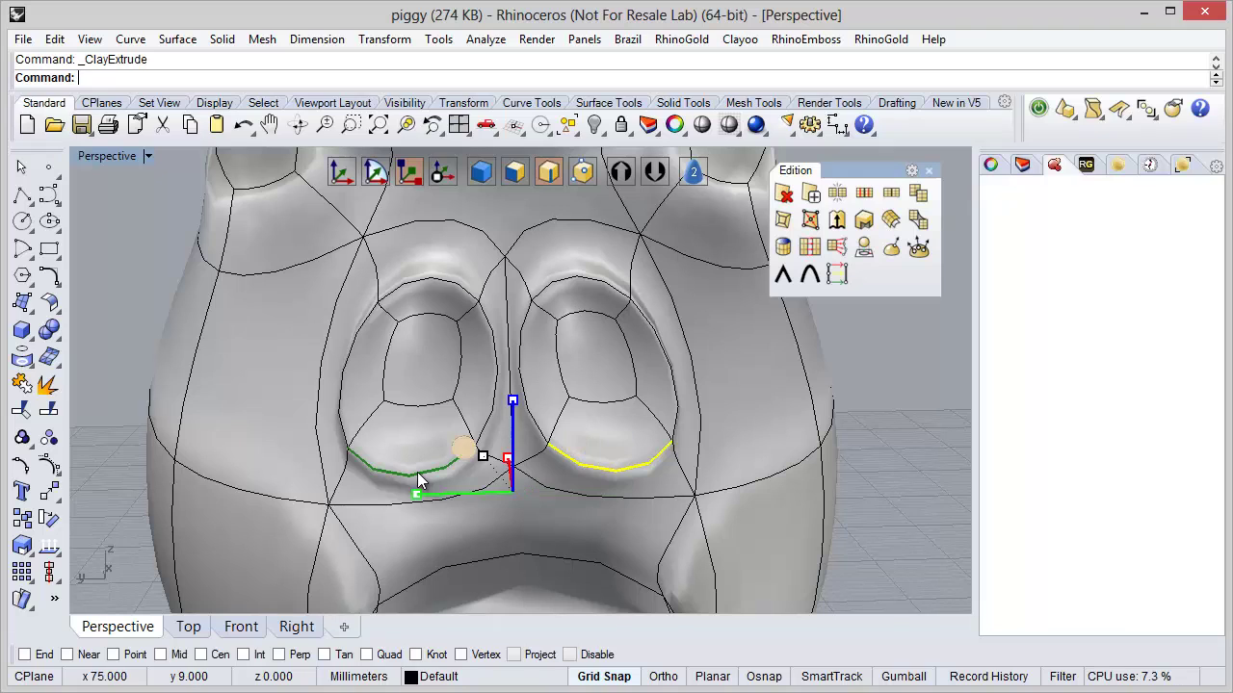
drag(419, 495, 453, 508)
Select the inner face of both eye sockets and rotate the pair slightly in side view to change their tilt
scroll(542, 343, down, 4)
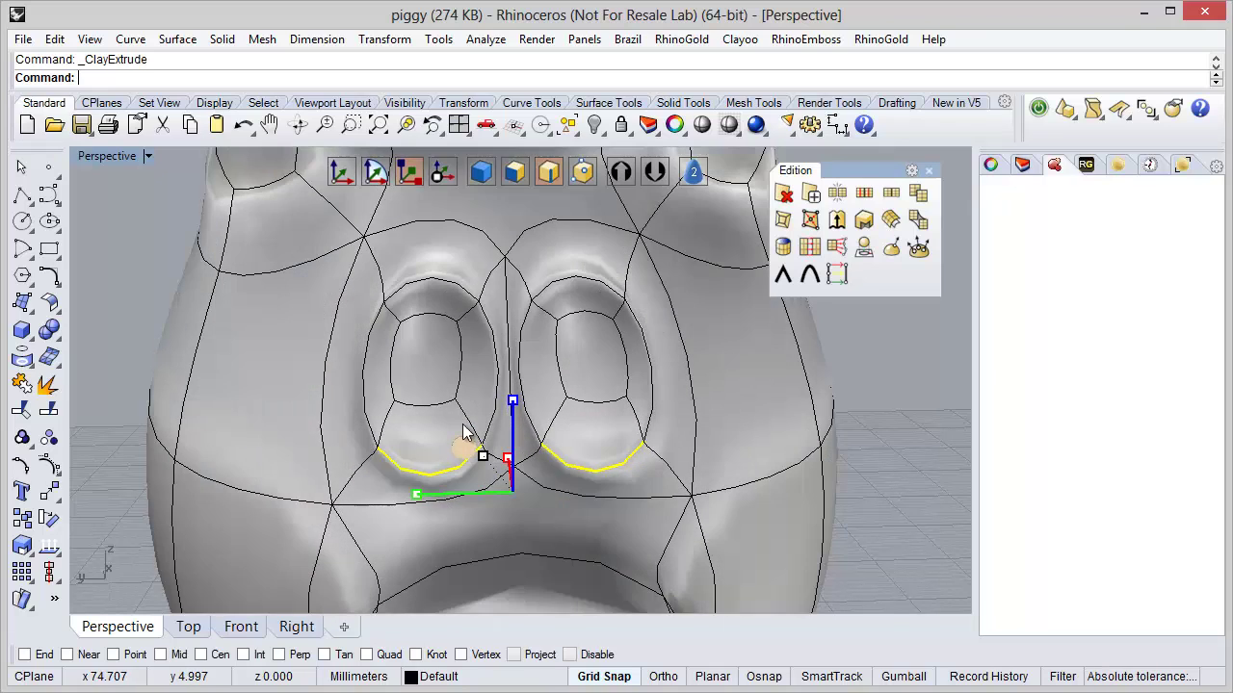
right_drag(543, 344, 521, 305)
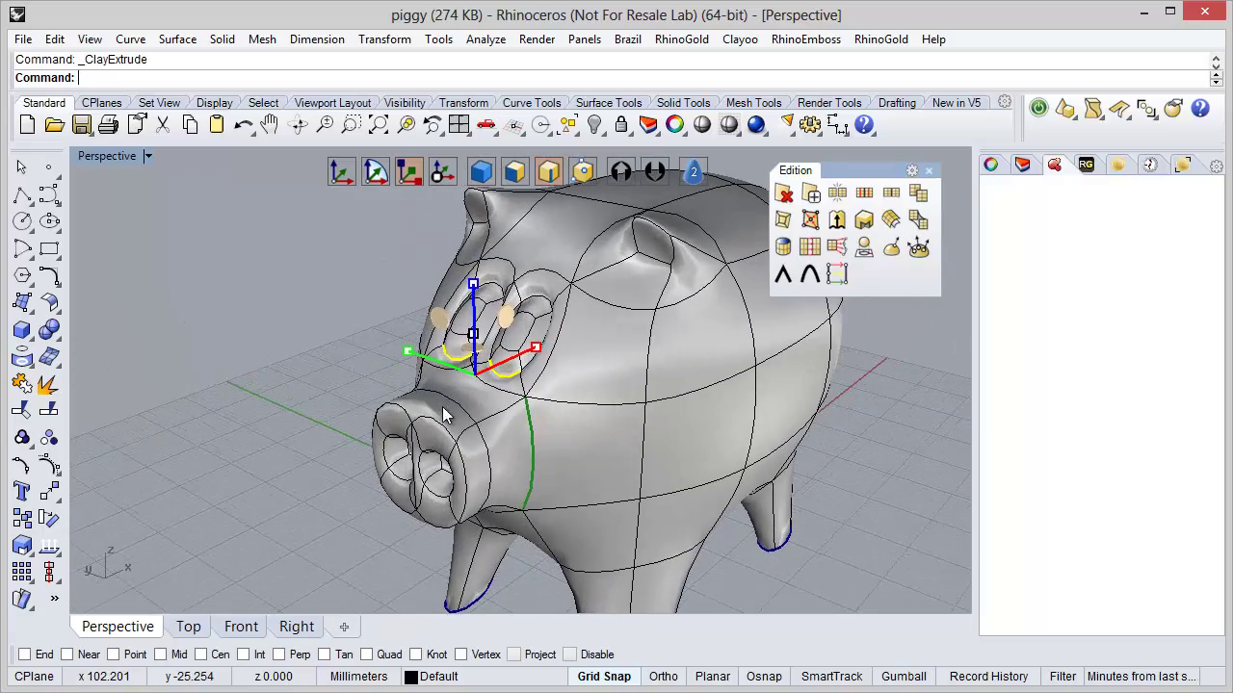
scroll(521, 306, up, 5)
right_drag(511, 365, 541, 375)
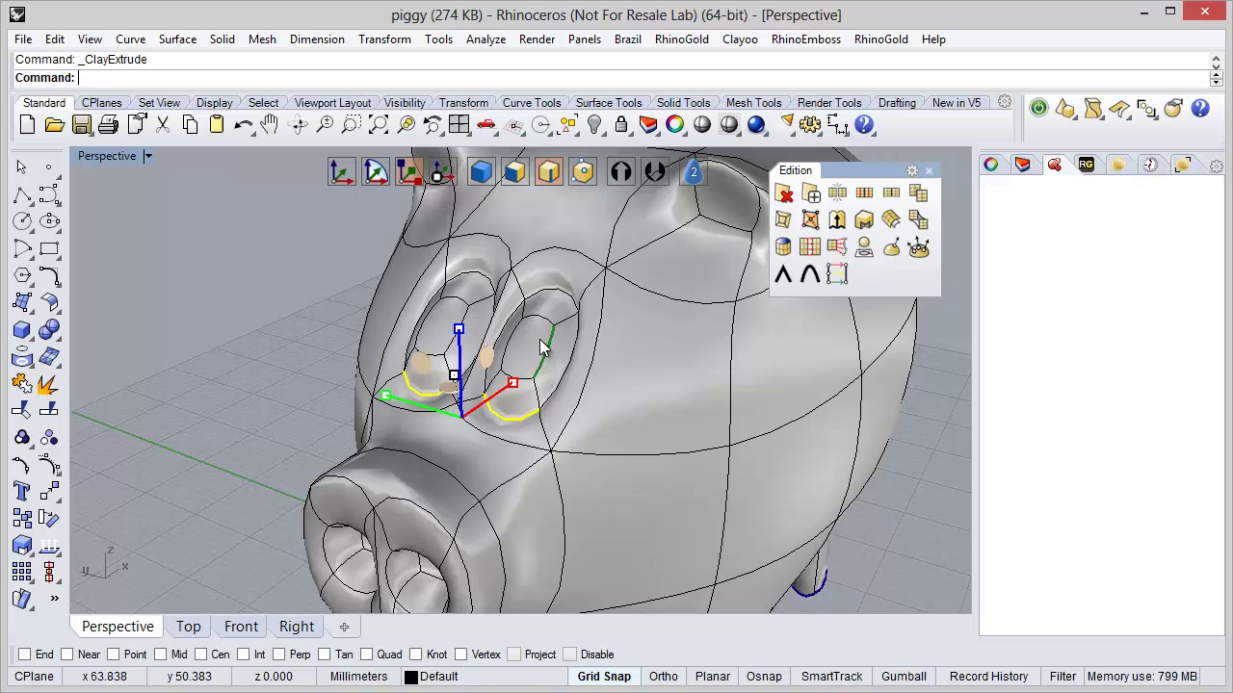
click(516, 172)
click(525, 345)
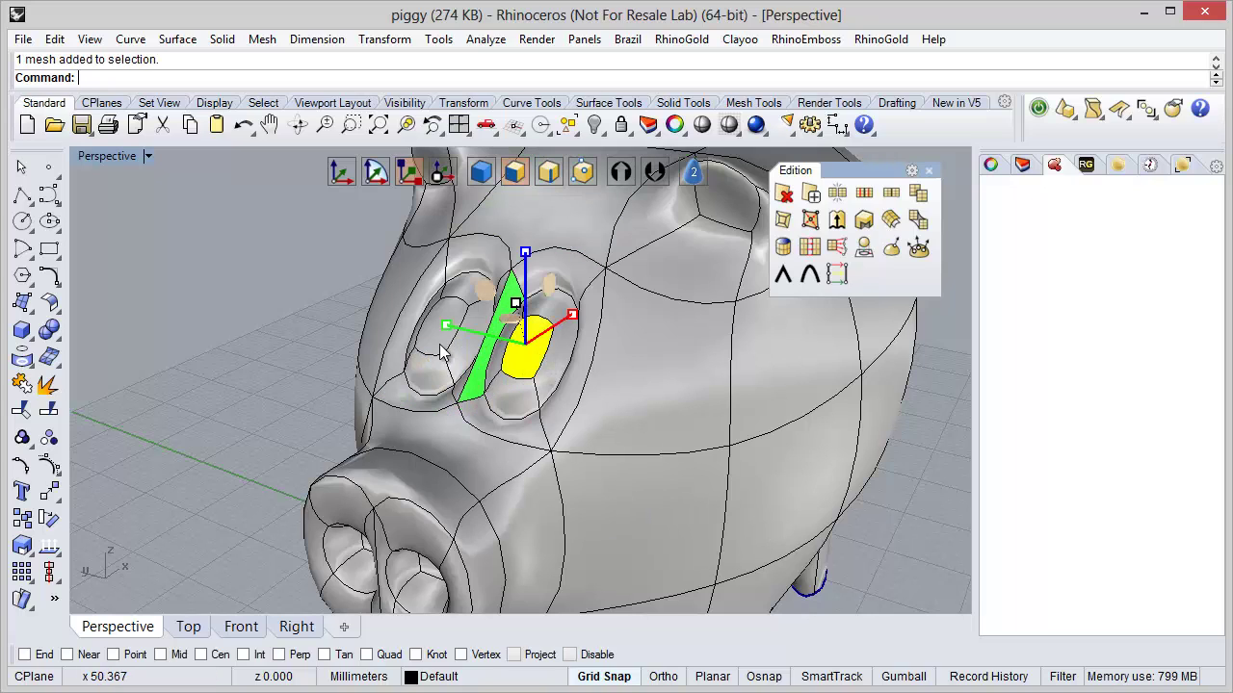
scroll(430, 349, up, 6)
shift+click(443, 325)
scroll(409, 385, down, 9)
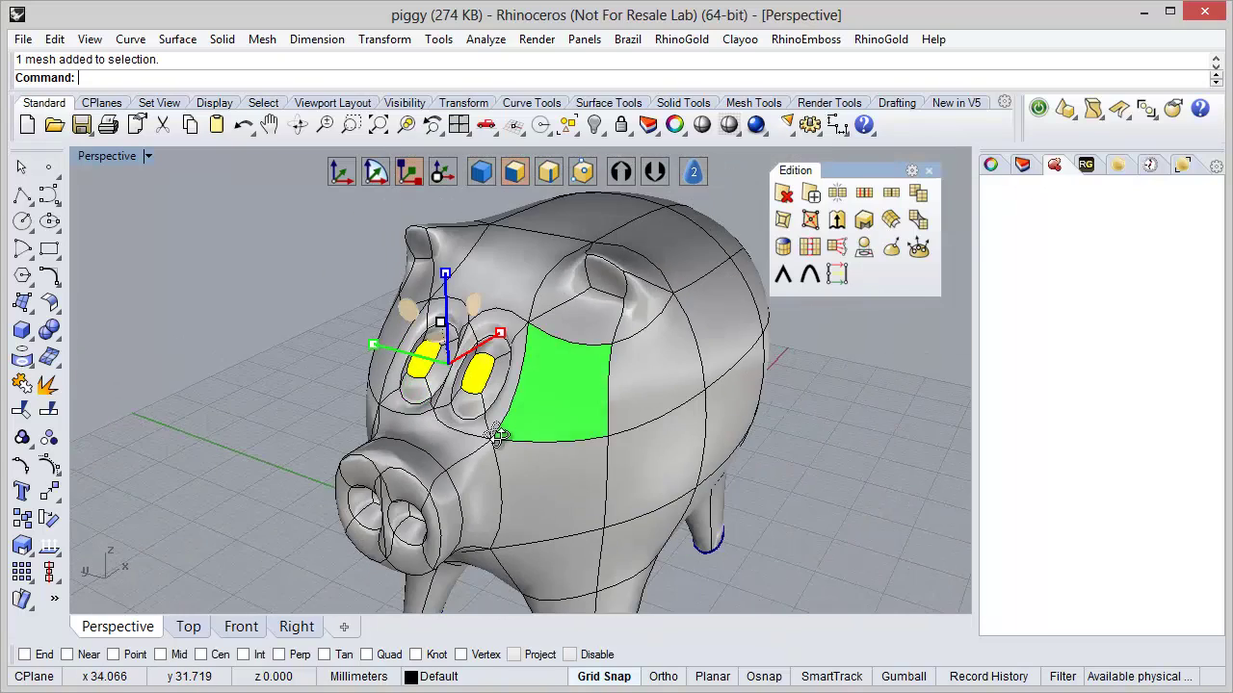
right_drag(504, 435, 352, 377)
scroll(482, 312, up, 7)
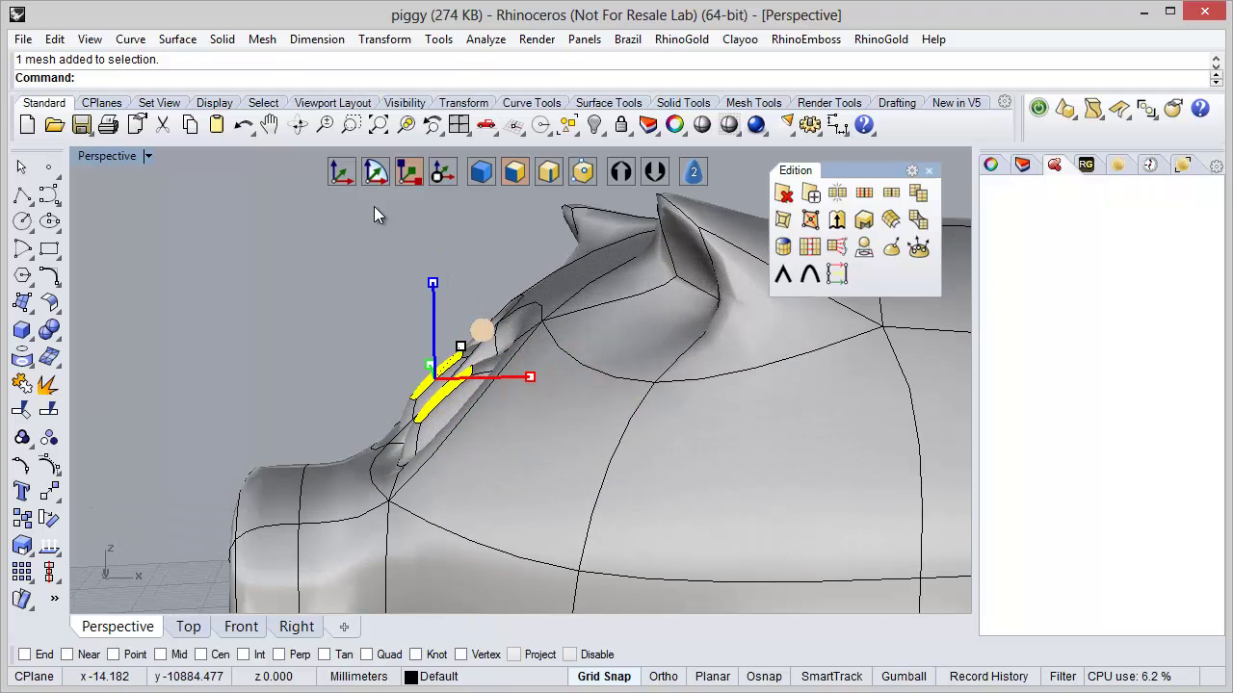
click(376, 175)
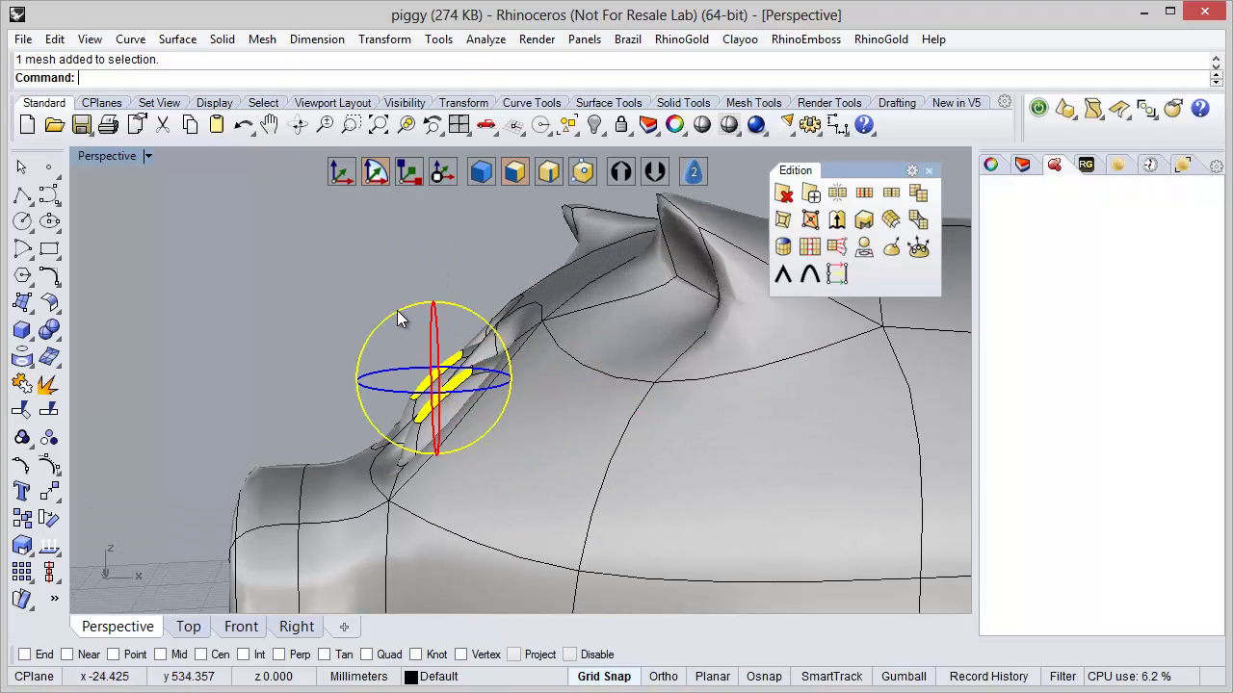
drag(402, 318, 386, 334)
right_drag(357, 363, 311, 404)
click(350, 338)
Select the two narrow faces between the eye sockets and scale them slightly in width
scroll(352, 329, down, 6)
right_drag(358, 348, 645, 309)
scroll(438, 424, up, 8)
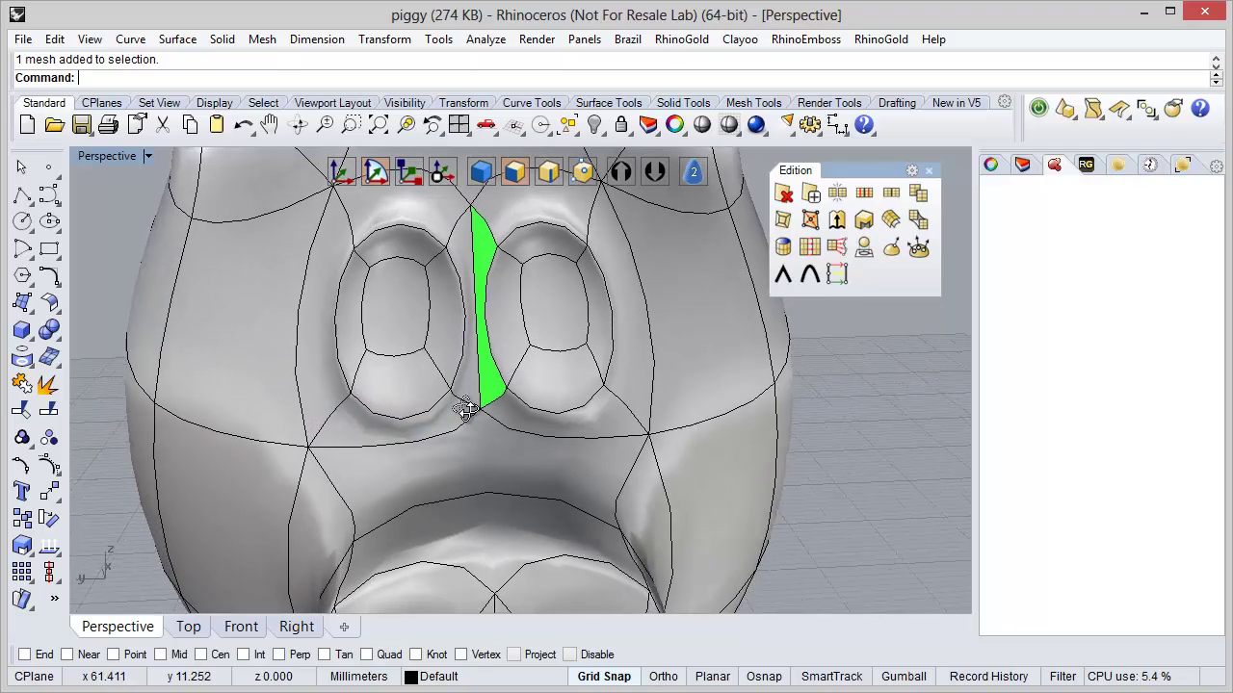
click(486, 395)
scroll(492, 397, up, 5)
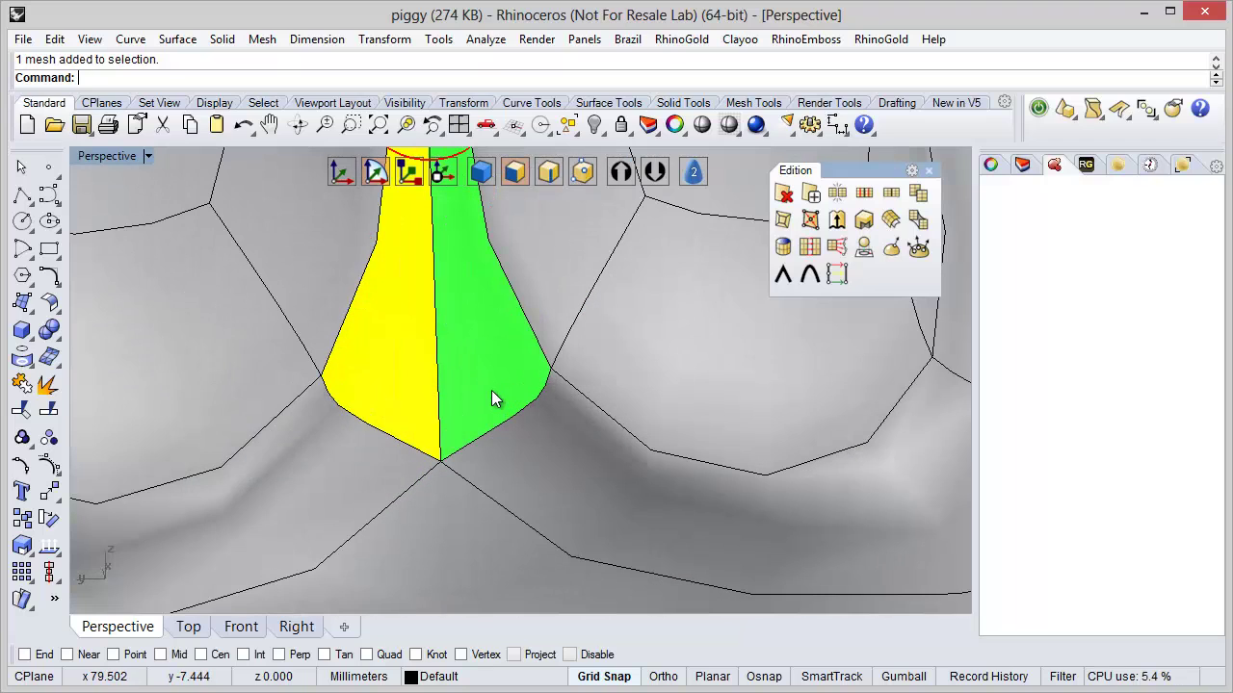
scroll(492, 397, down, 7)
click(410, 176)
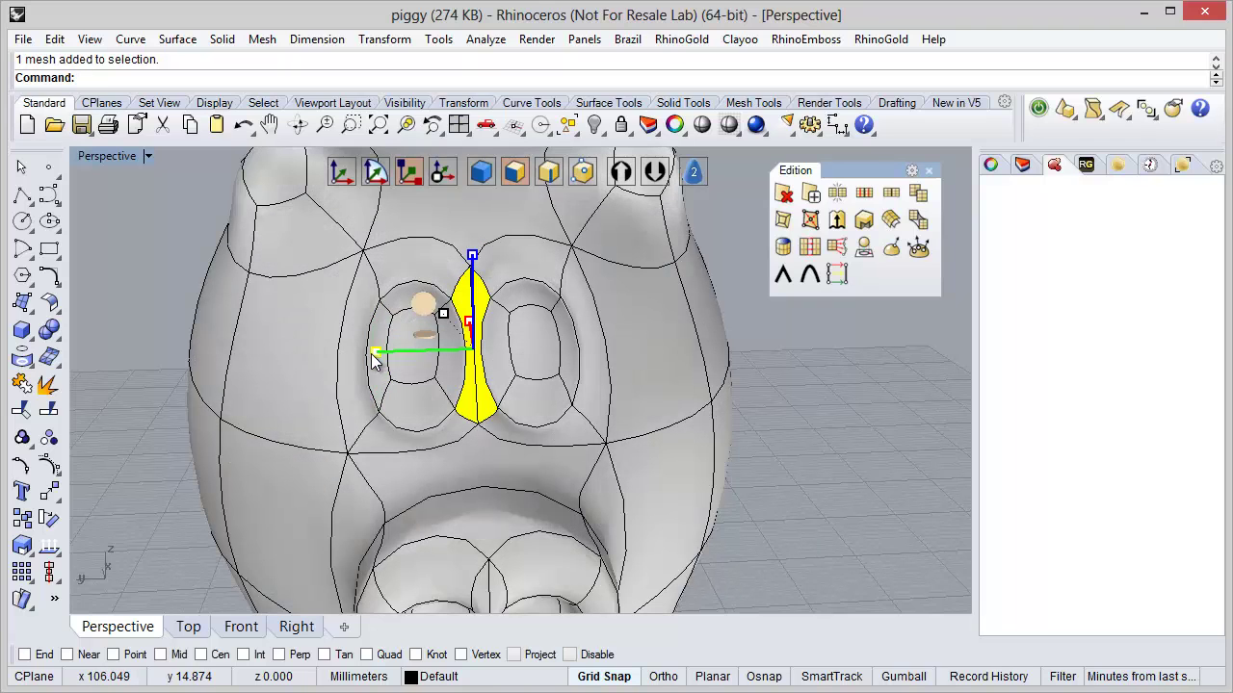
right_drag(419, 389, 441, 420)
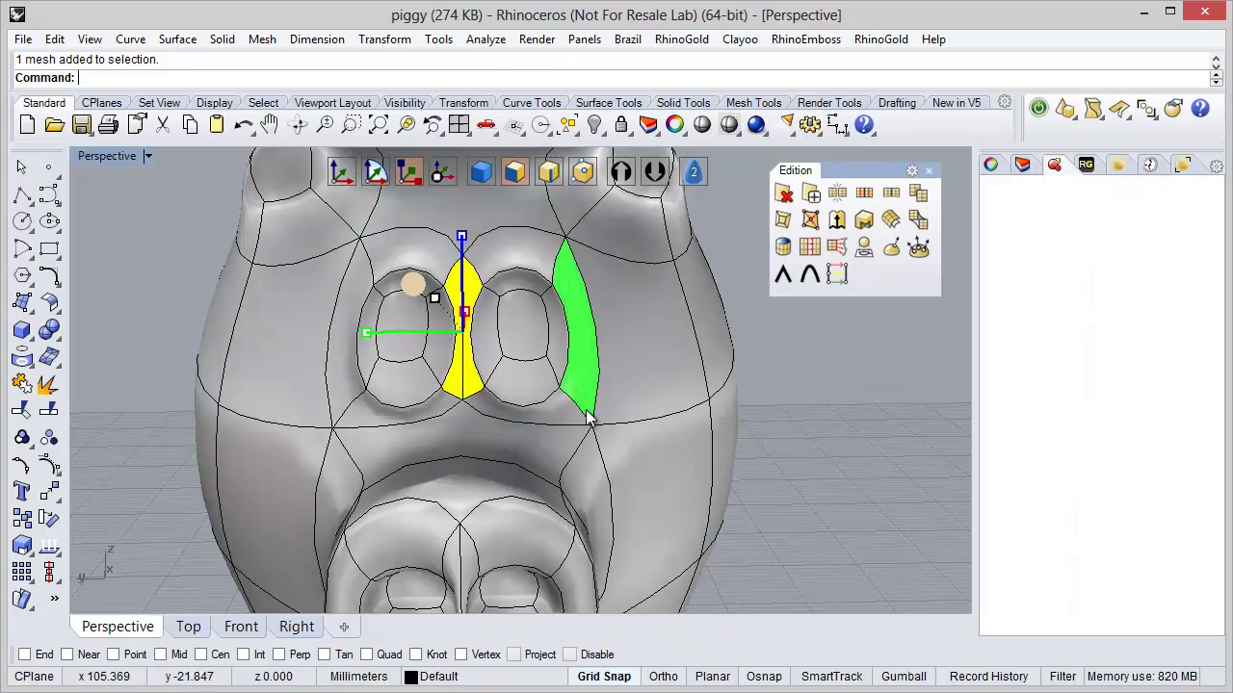
Select the inner face and the adjoining nose-side wall of both eye sockets and scale them slightly in width
right_drag(588, 418, 477, 398)
scroll(476, 398, down, 8)
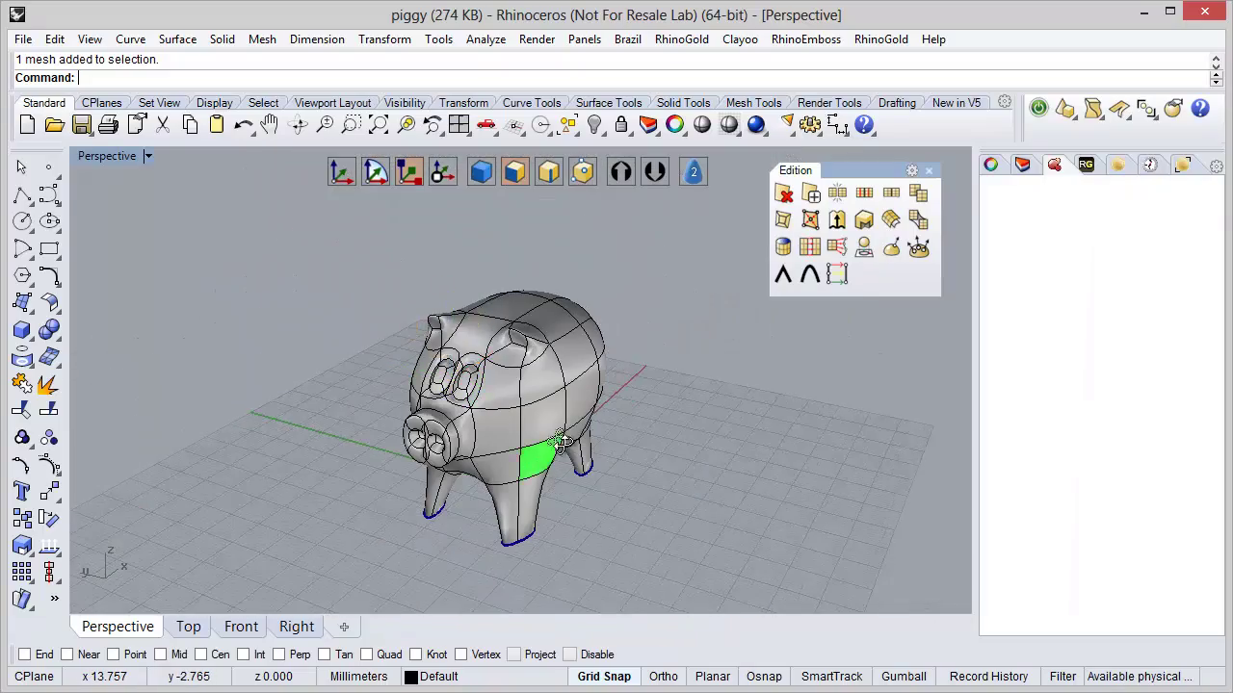
right_drag(561, 441, 578, 491)
scroll(497, 436, up, 4)
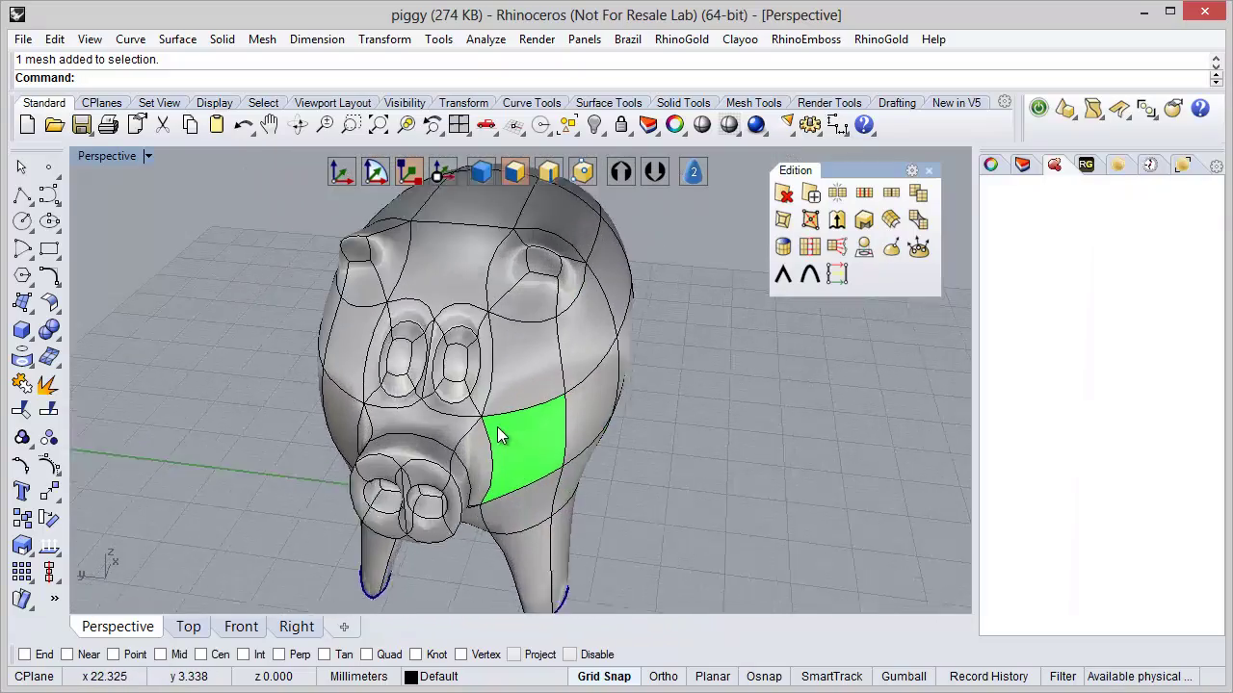
scroll(497, 437, up, 5)
ctrl+shift+click(481, 312)
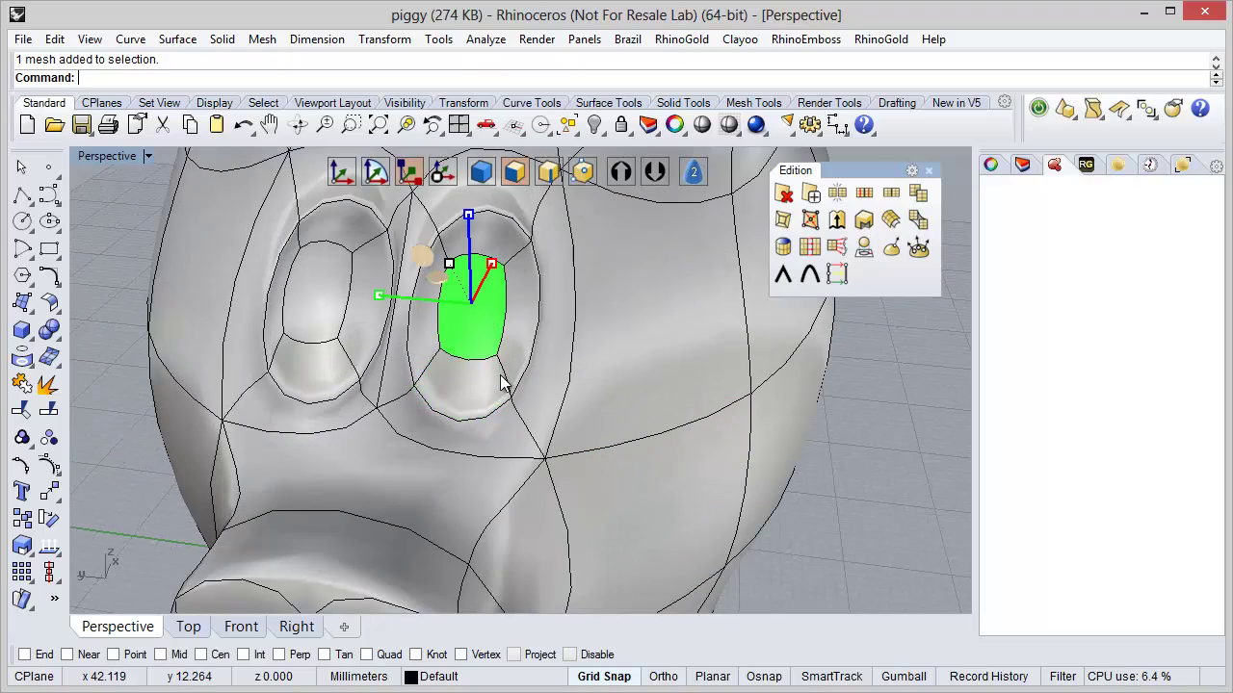
ctrl+shift+click(322, 311)
right_drag(382, 405, 503, 390)
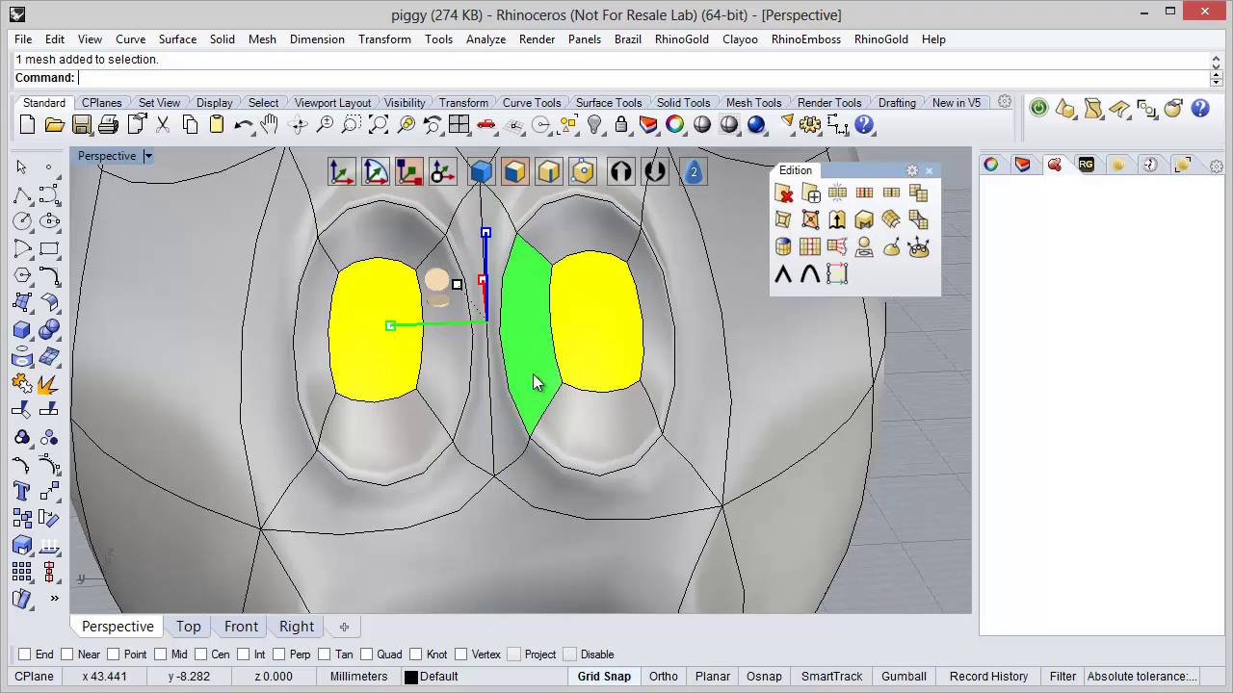
click(534, 382)
shift+click(450, 415)
ctrl+shift+click(374, 391)
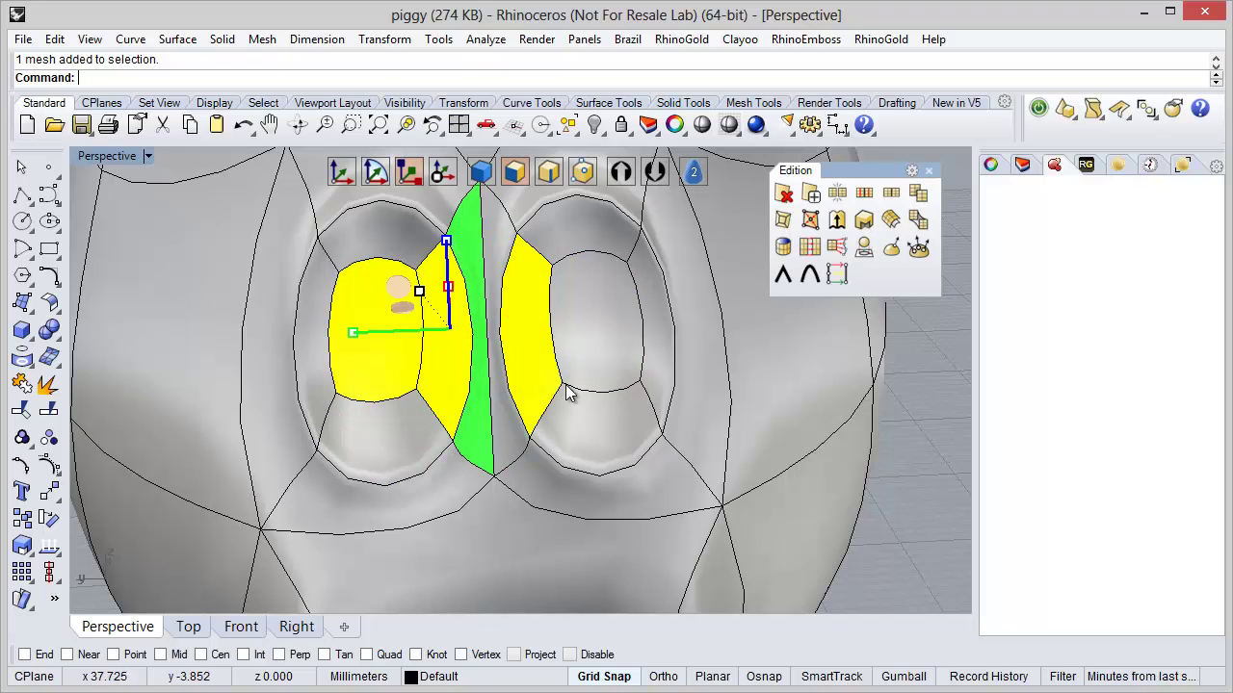
ctrl+shift+click(614, 362)
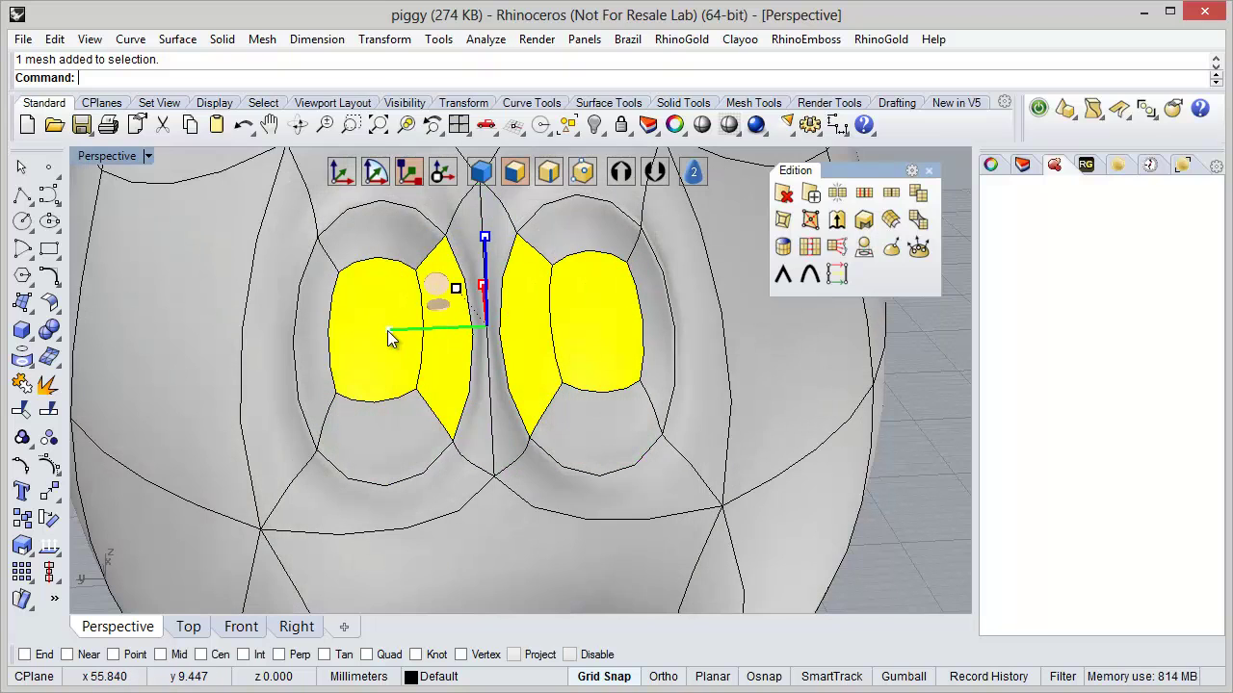
scroll(450, 371, down, 9)
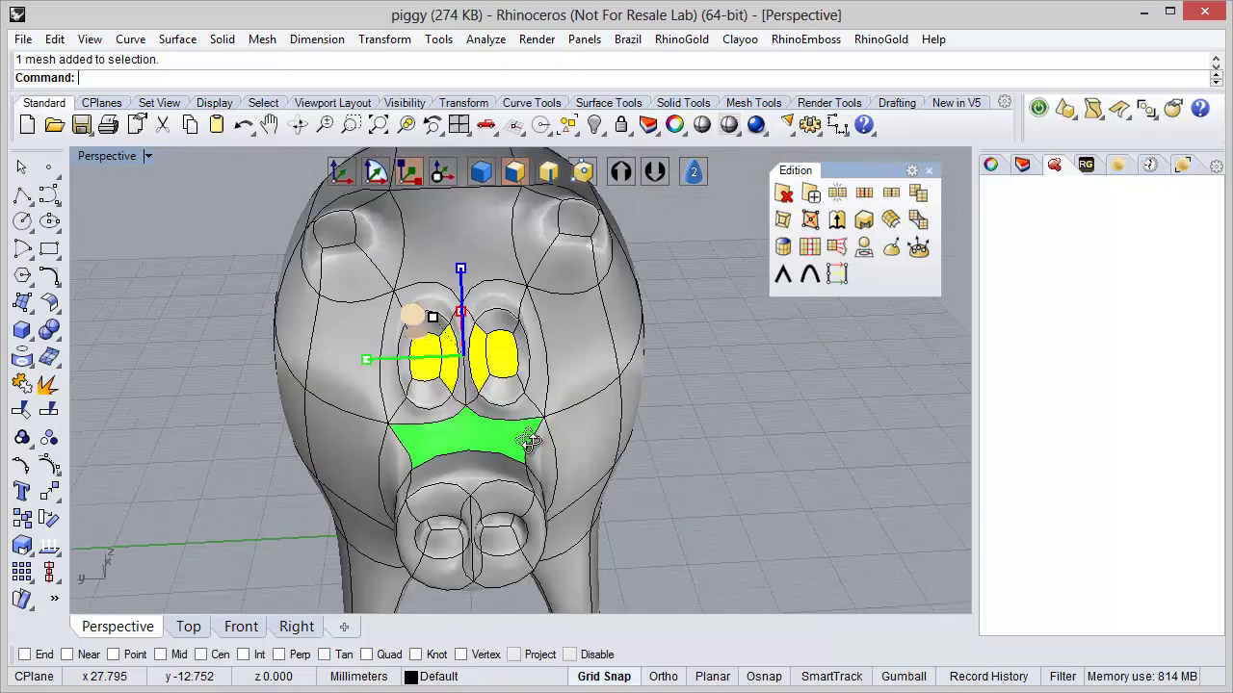
right_drag(530, 438, 558, 399)
Reselect the two narrow faces between the eye sockets and adjust their width to refine the eye spacing
scroll(539, 400, up, 8)
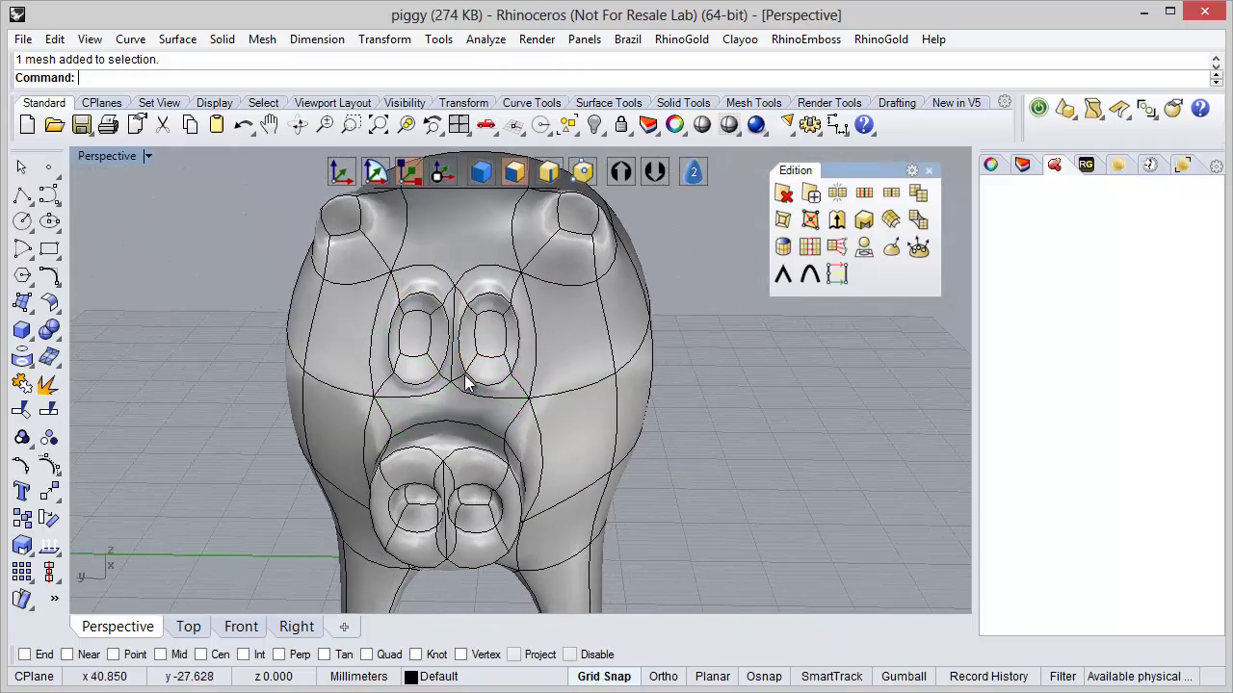
click(457, 415)
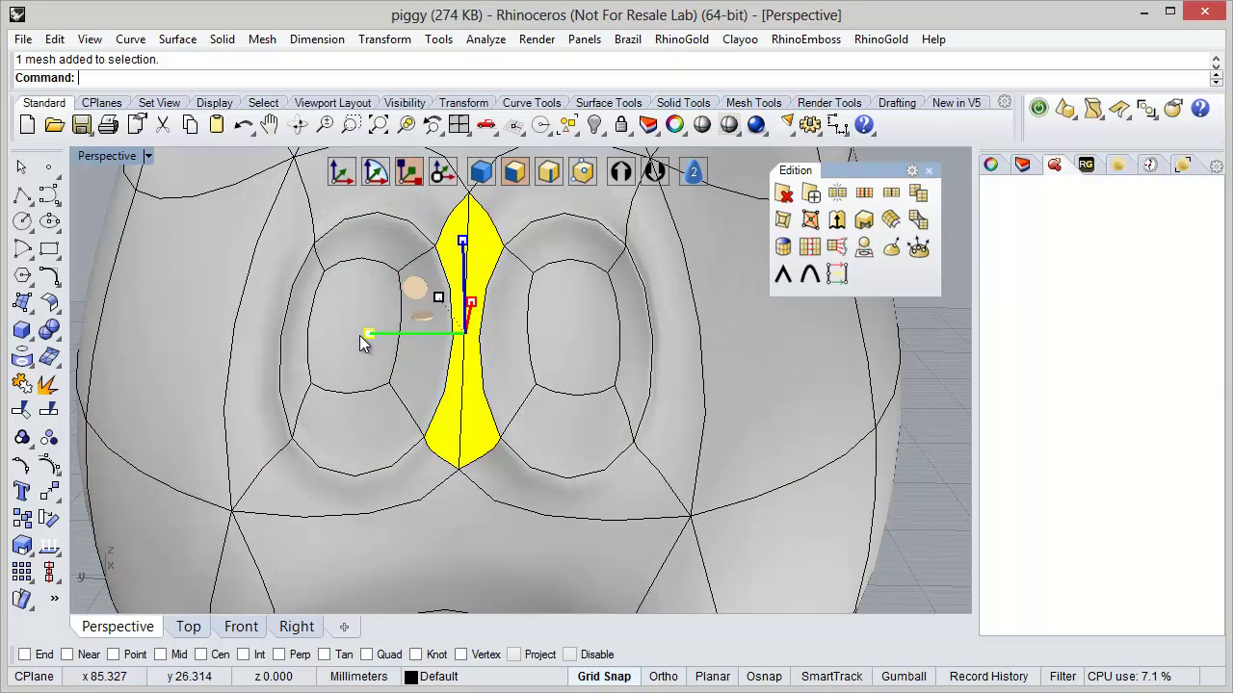
scroll(469, 400, down, 5)
click(718, 478)
scroll(660, 399, down, 4)
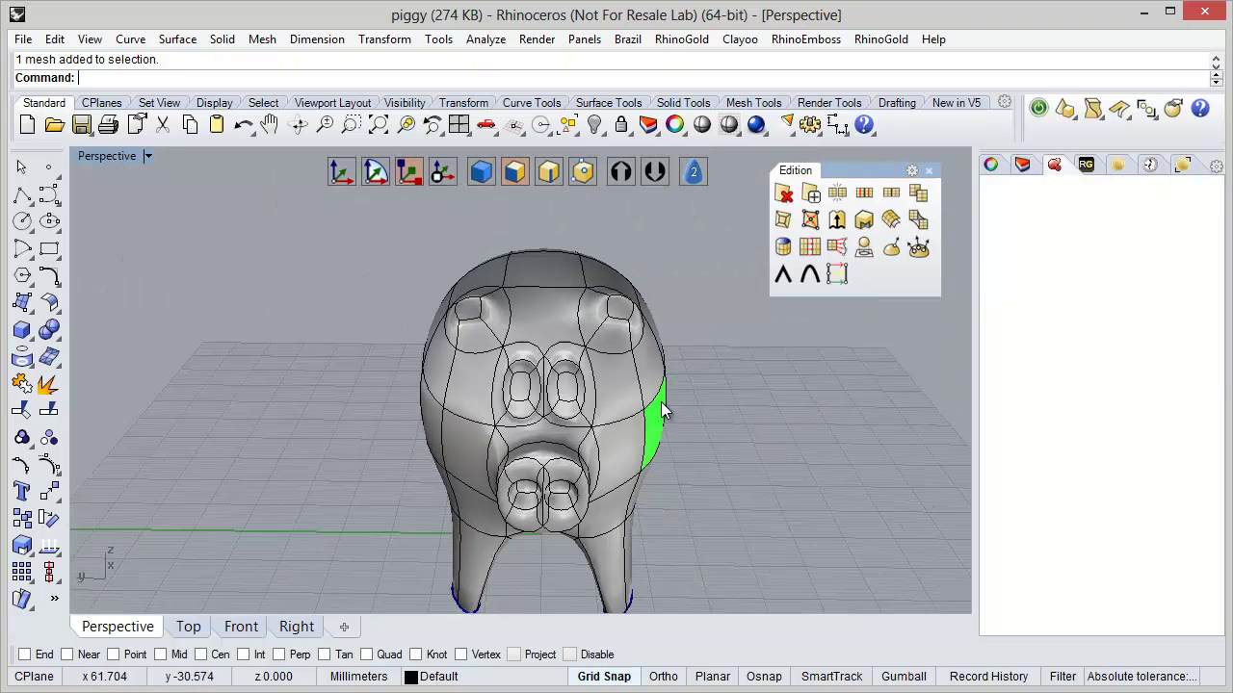
Inset the central face on the pig's rear and scale the inset face slightly smaller as the tail base
right_drag(661, 402, 394, 418)
scroll(394, 418, down, 8)
right_drag(476, 441, 490, 389)
scroll(578, 434, up, 5)
right_drag(668, 440, 662, 397)
scroll(606, 402, up, 6)
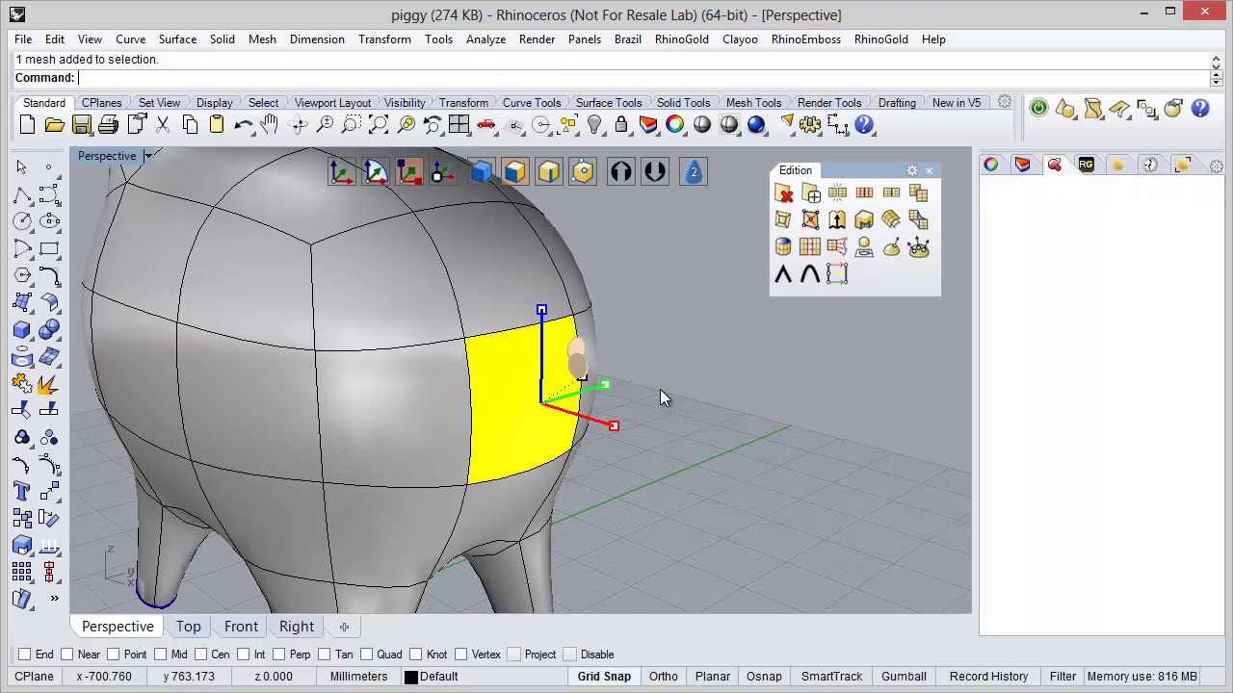
click(784, 230)
right_drag(628, 415, 536, 415)
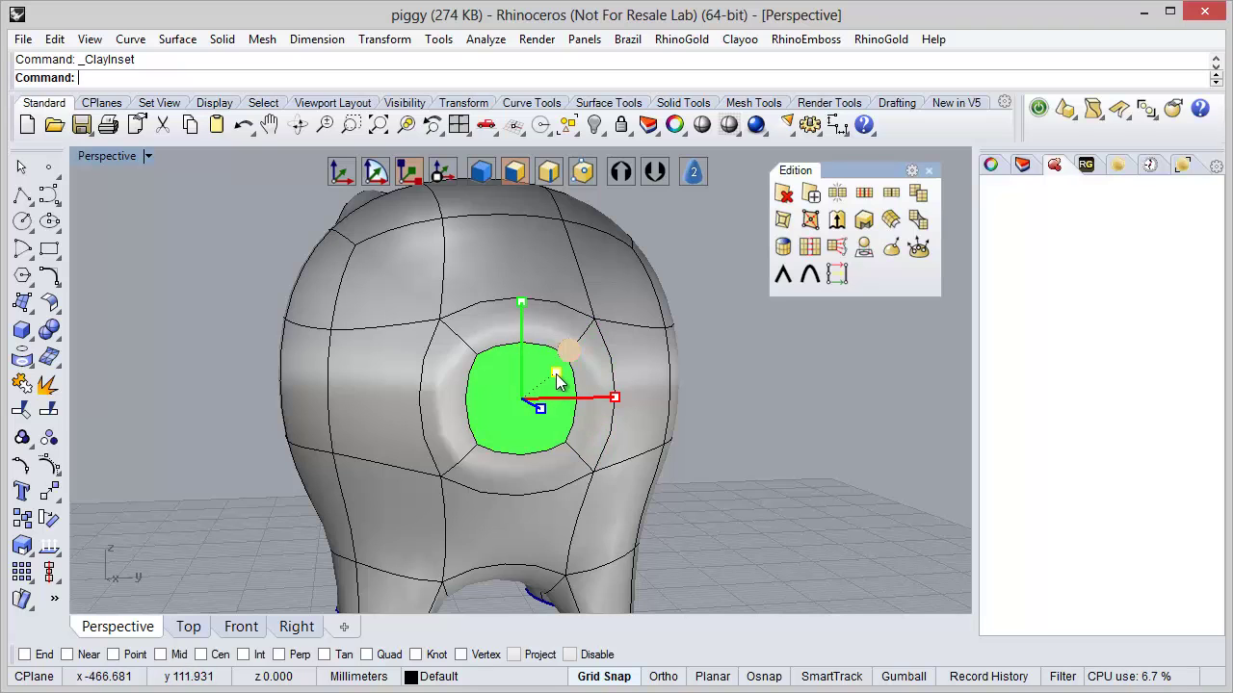
drag(557, 375, 550, 375)
right_drag(550, 376, 647, 450)
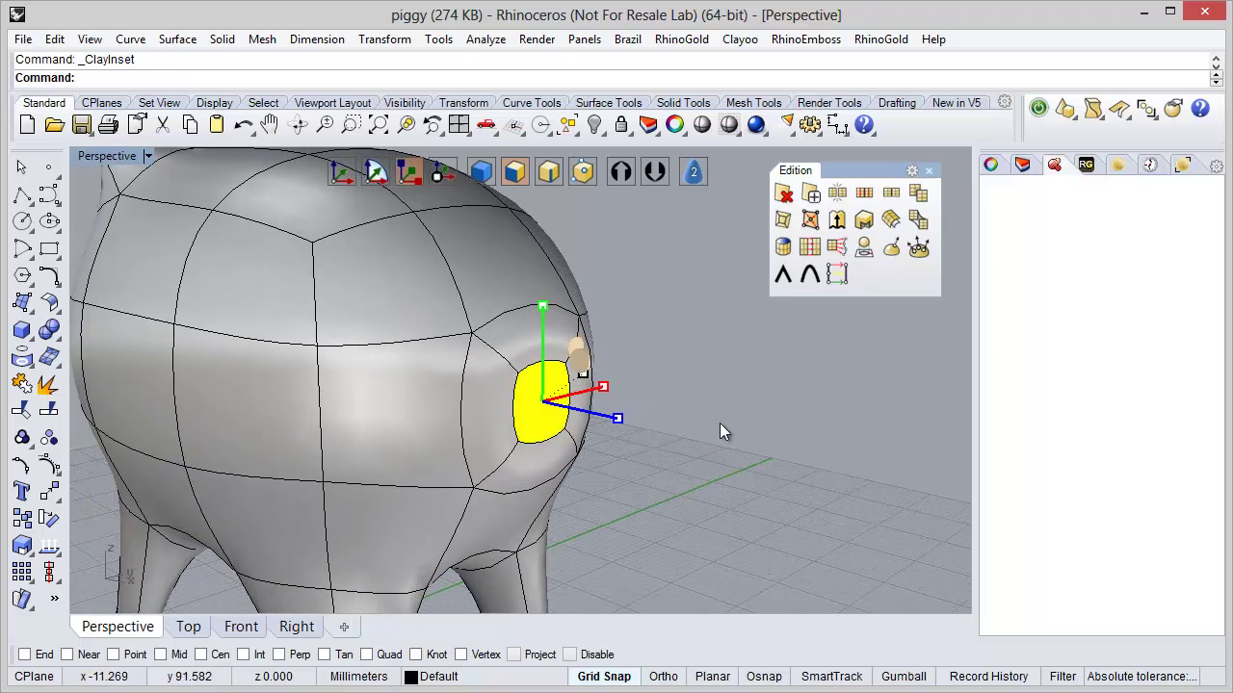
Extrude the inset rear face outward by 4.03 with a narrowing taper and one division to form the tail stub
click(837, 223)
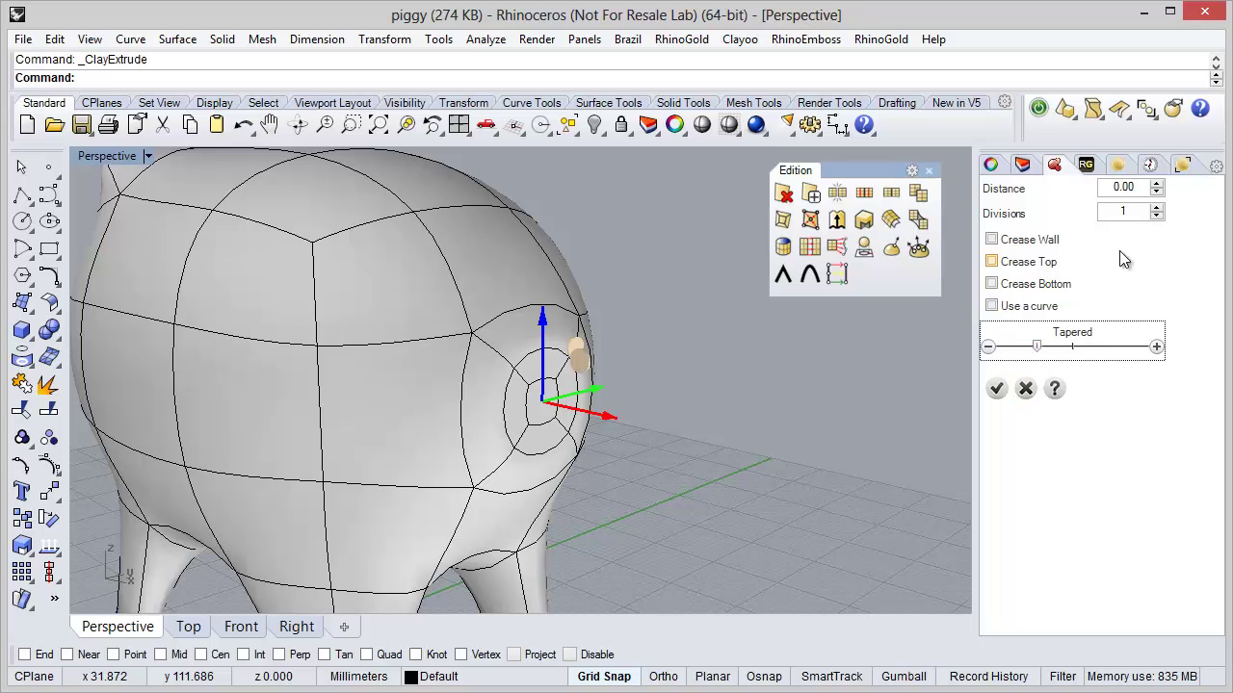
drag(604, 418, 638, 433)
right_drag(637, 434, 594, 412)
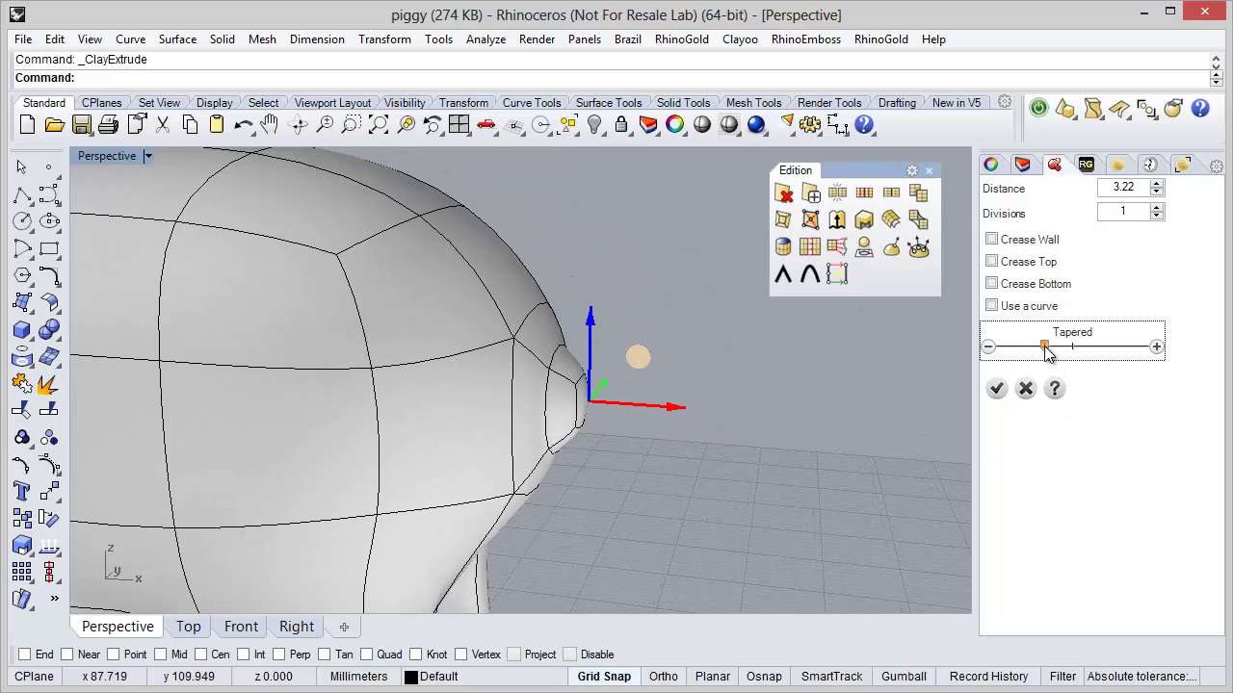
right_drag(777, 472, 706, 458)
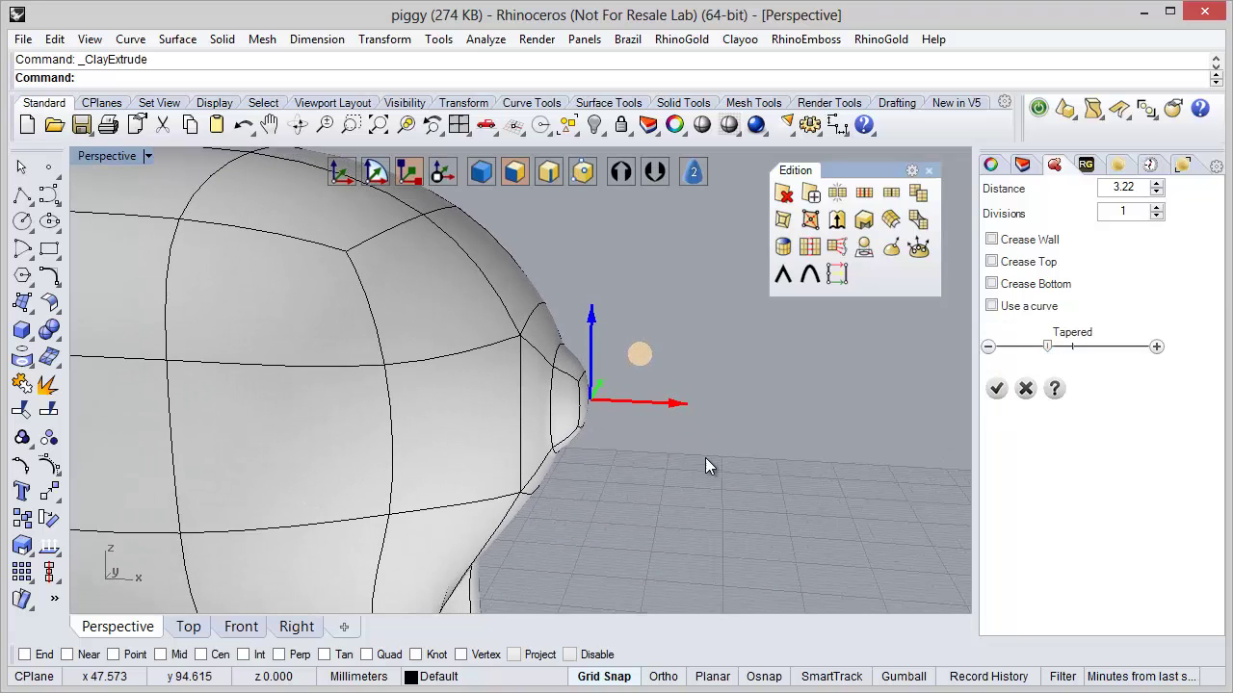
drag(670, 413, 678, 414)
scroll(657, 453, down, 8)
right_drag(656, 523, 631, 516)
scroll(645, 448, up, 8)
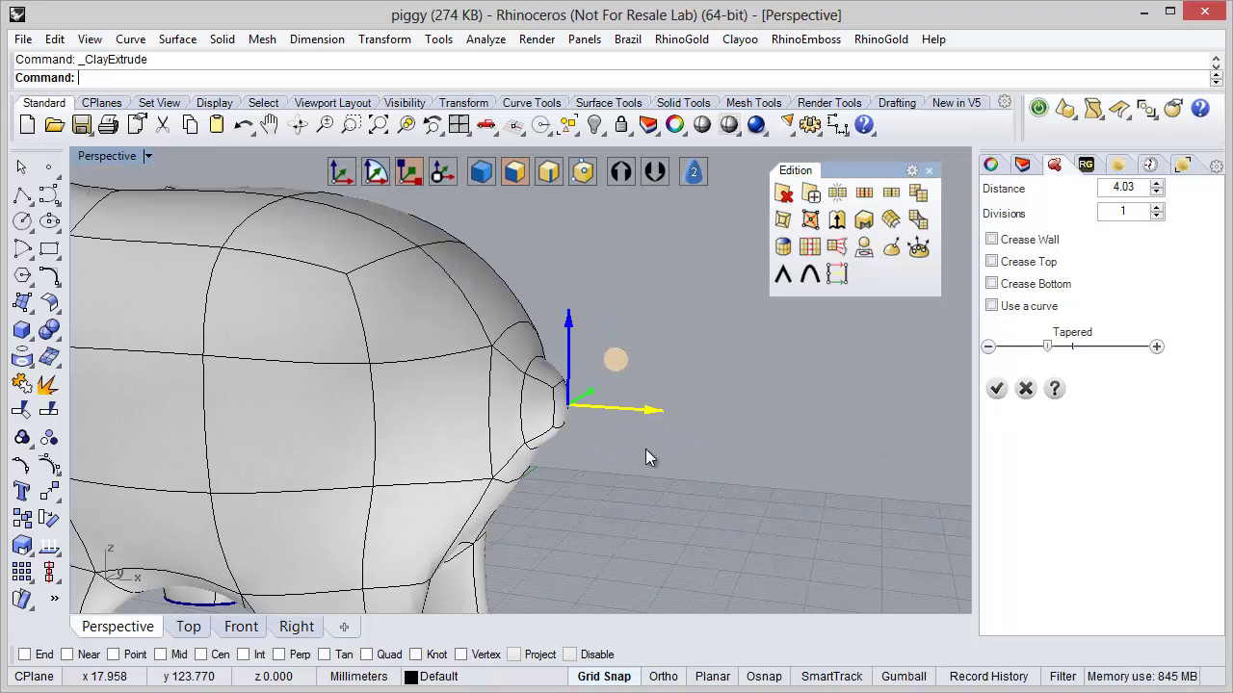
click(996, 388)
Select the ring of four faces around the tail base and scale it uniformly smaller
right_drag(709, 462, 486, 463)
scroll(488, 463, up, 5)
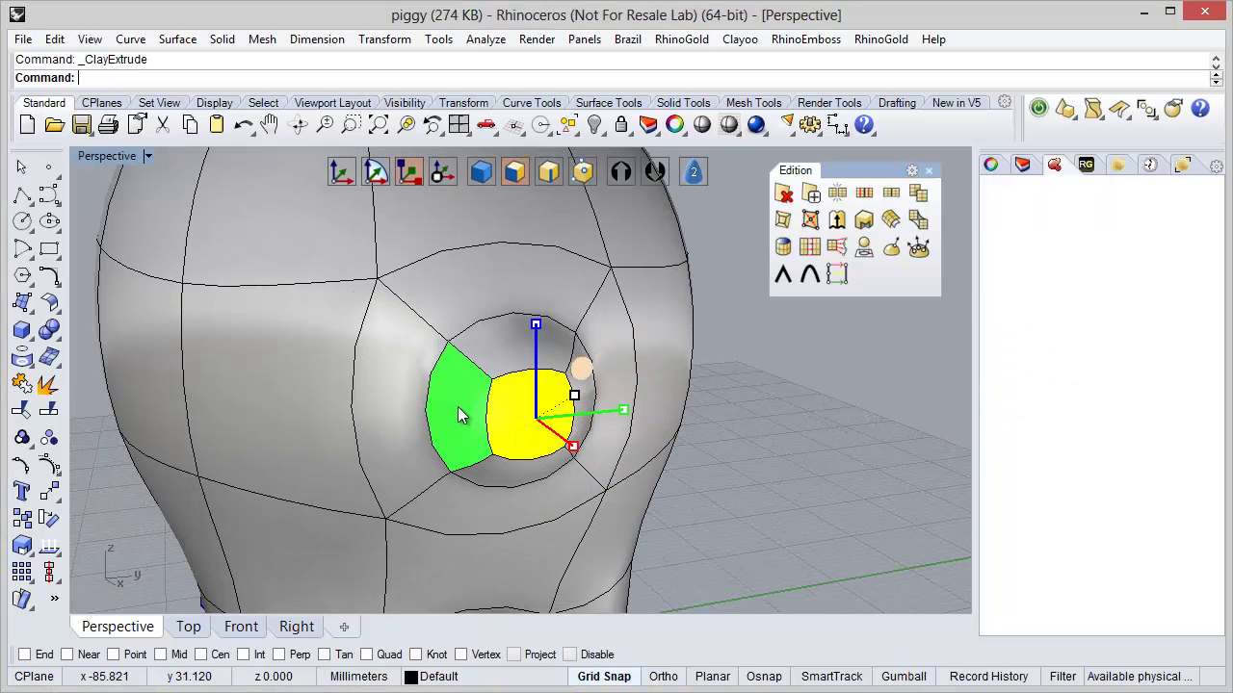
click(407, 360)
shift+click(616, 366)
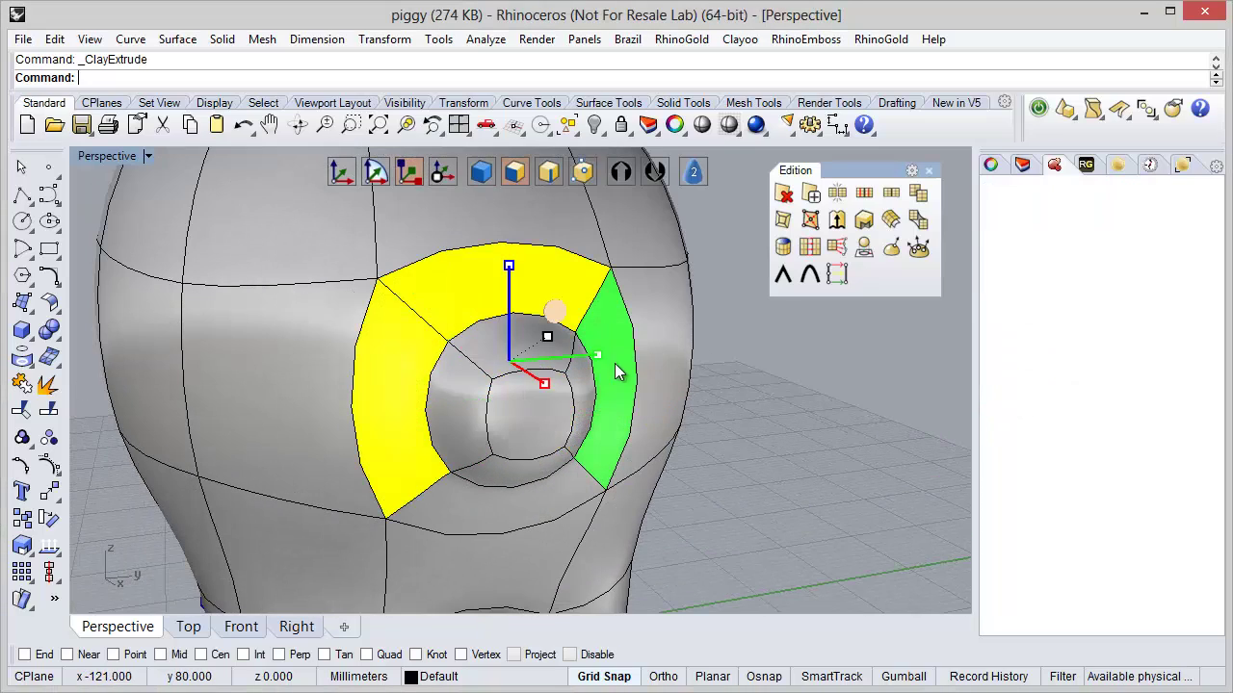
shift+click(529, 497)
scroll(626, 405, down, 6)
right_drag(630, 405, 569, 427)
scroll(572, 402, up, 4)
scroll(568, 364, down, 4)
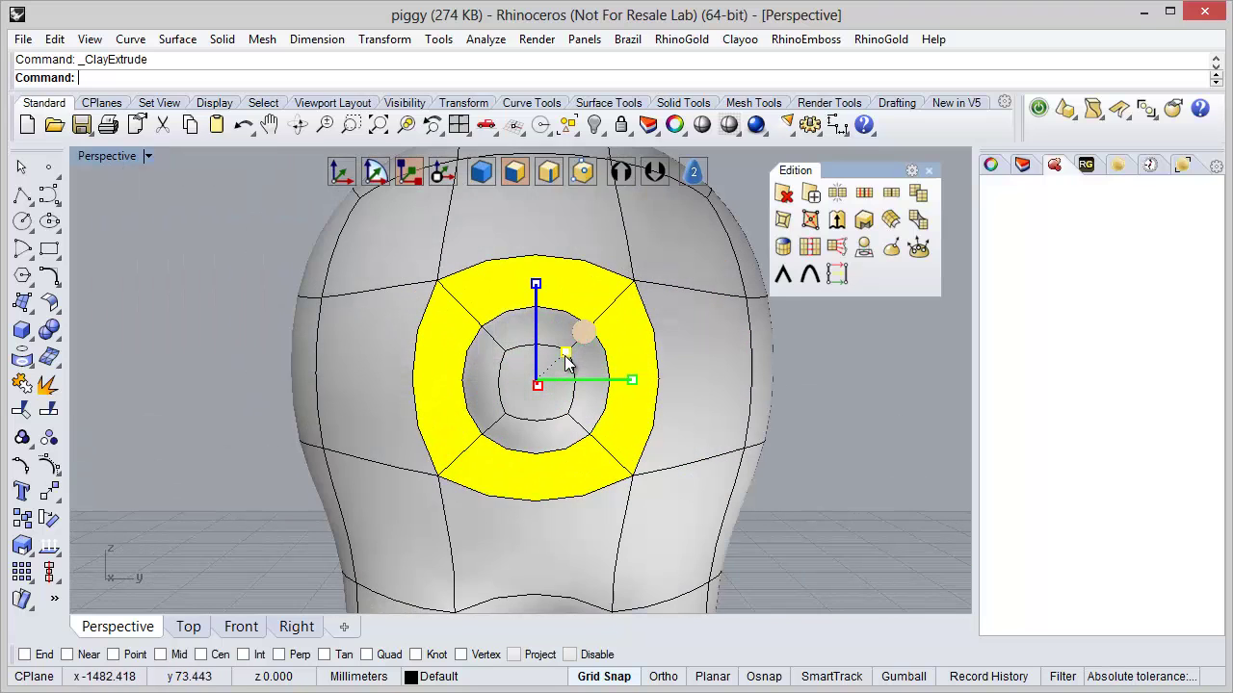
right_drag(563, 366, 657, 417)
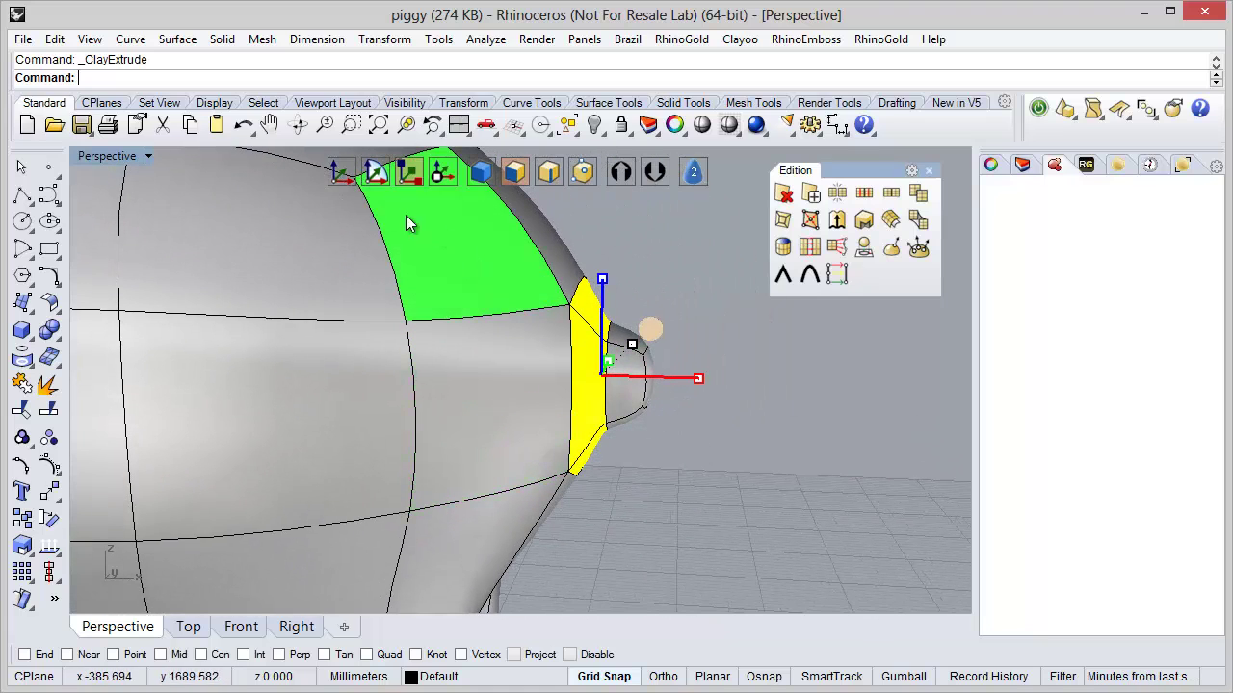
Move the ring of faces around the tail base slightly inward toward the body along the X axis
click(343, 174)
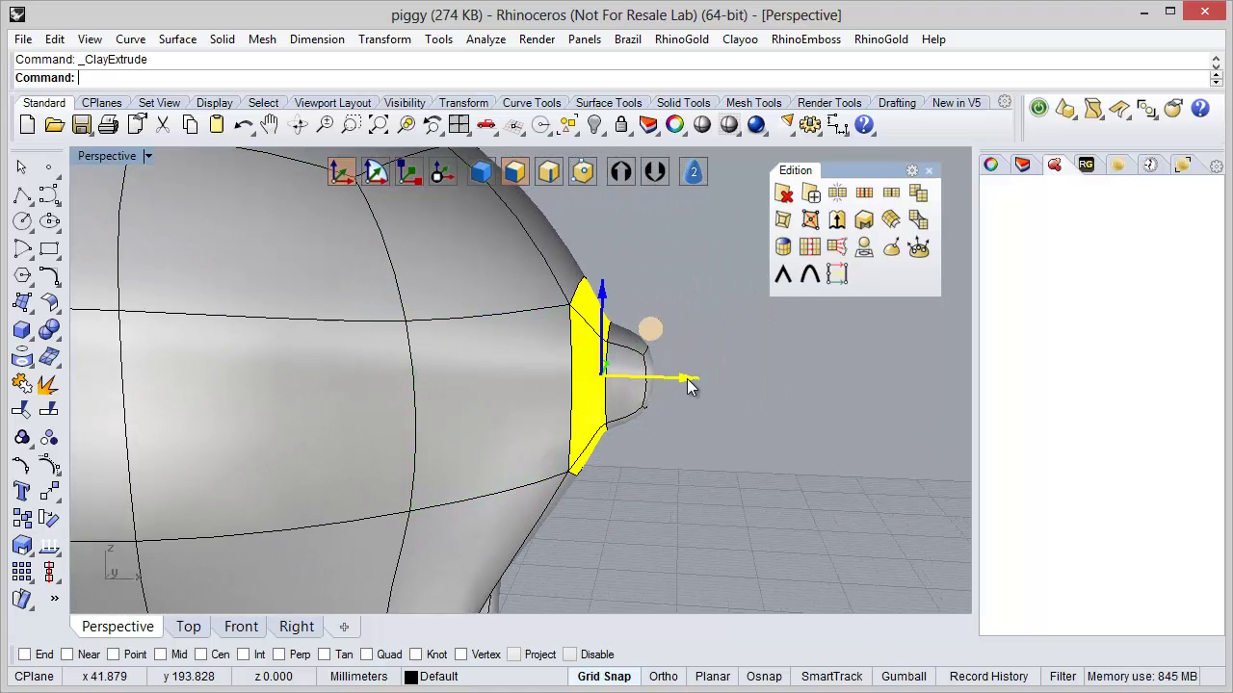
drag(689, 385, 674, 388)
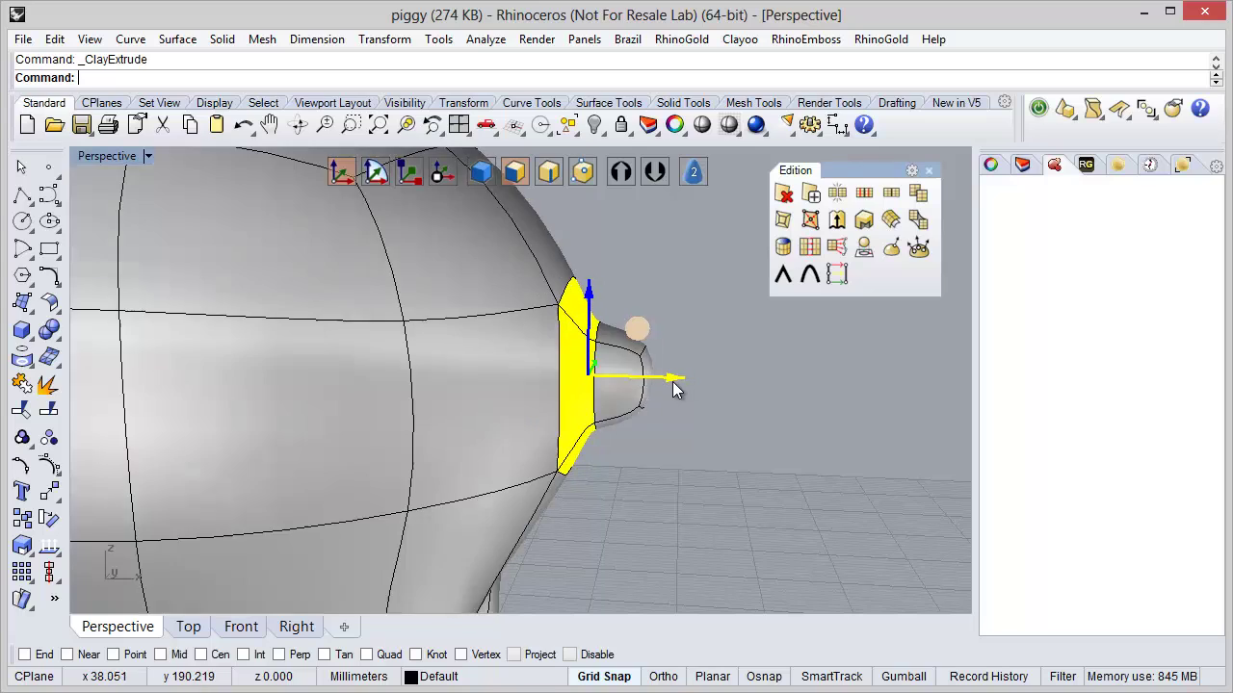
scroll(675, 387, down, 9)
right_drag(680, 424, 726, 453)
click(726, 453)
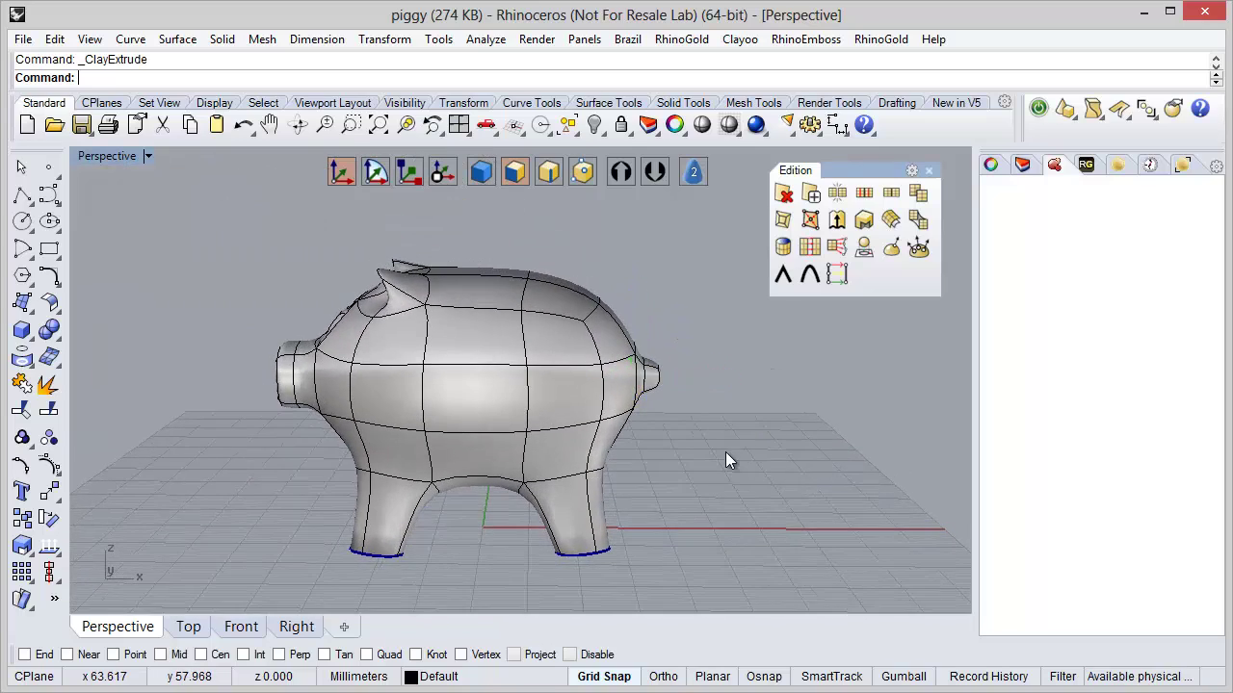
Move the end face of the tail slightly inward toward the body along the X axis to shorten the tail
scroll(674, 409, up, 8)
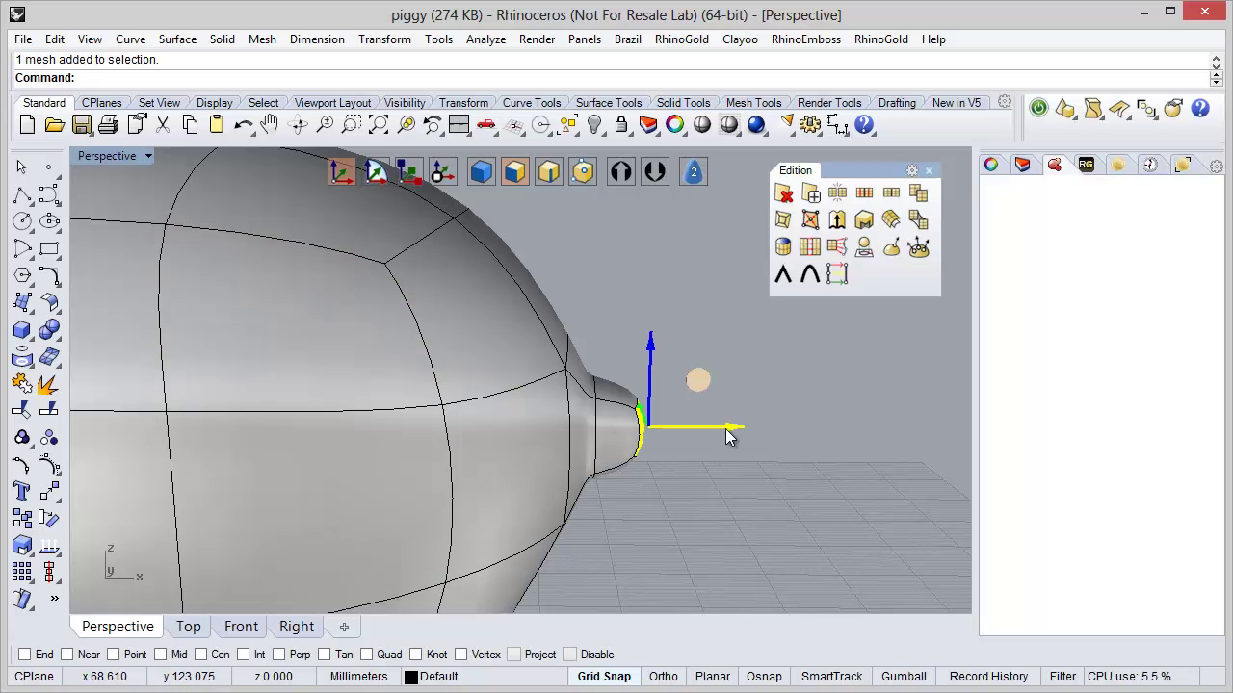
drag(725, 429, 714, 430)
scroll(699, 451, down, 8)
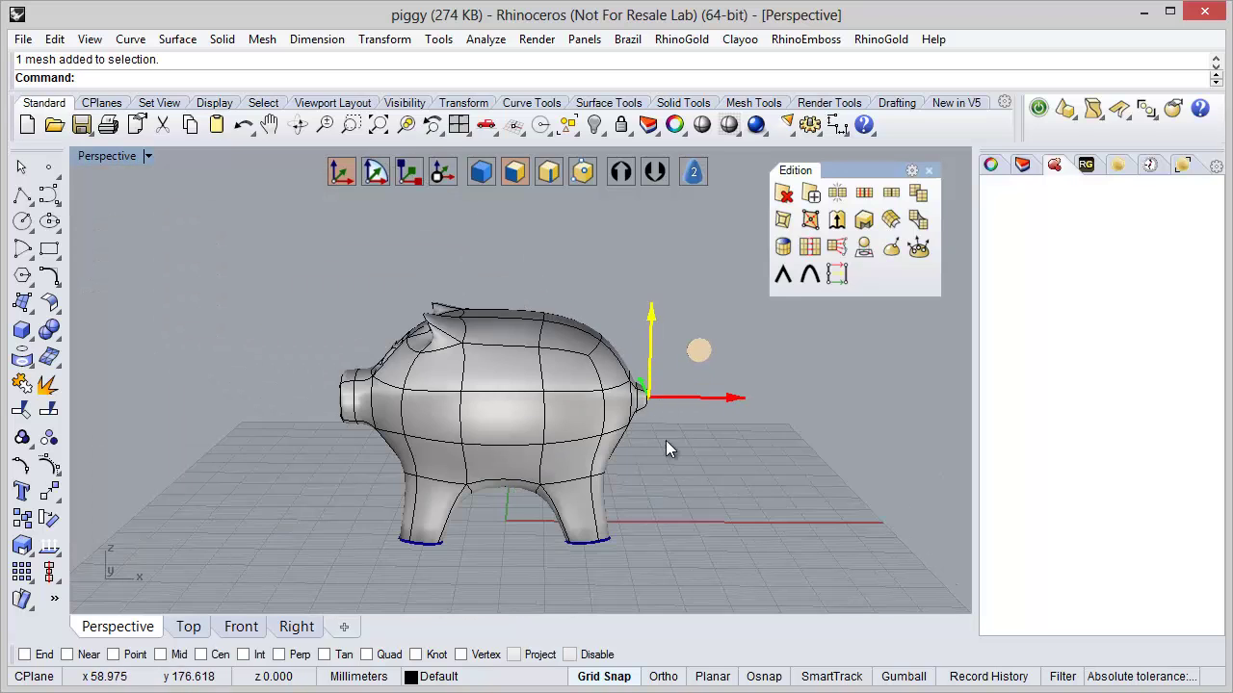
Set the Perspective viewport to the Rendered display mode and inspect the pig's smooth form from the front and side
right_drag(666, 449, 702, 515)
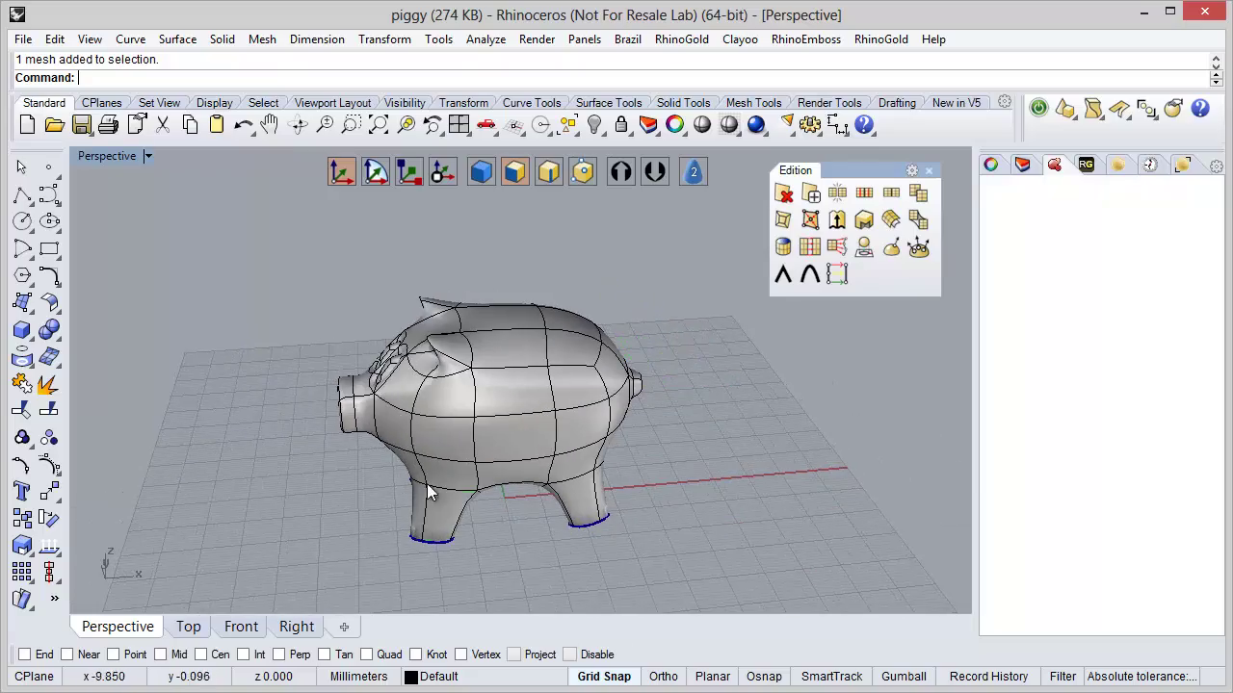
right_drag(427, 483, 578, 424)
scroll(484, 407, up, 3)
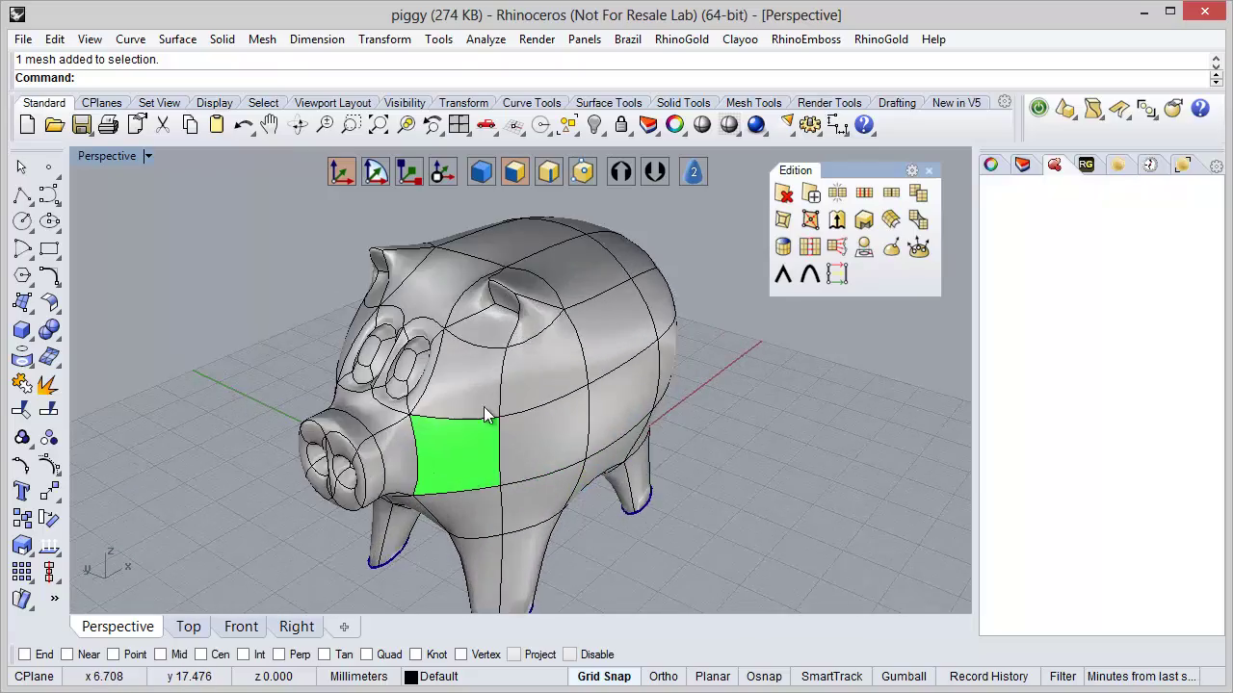
scroll(484, 407, down, 3)
right_drag(471, 389, 491, 372)
scroll(558, 393, up, 3)
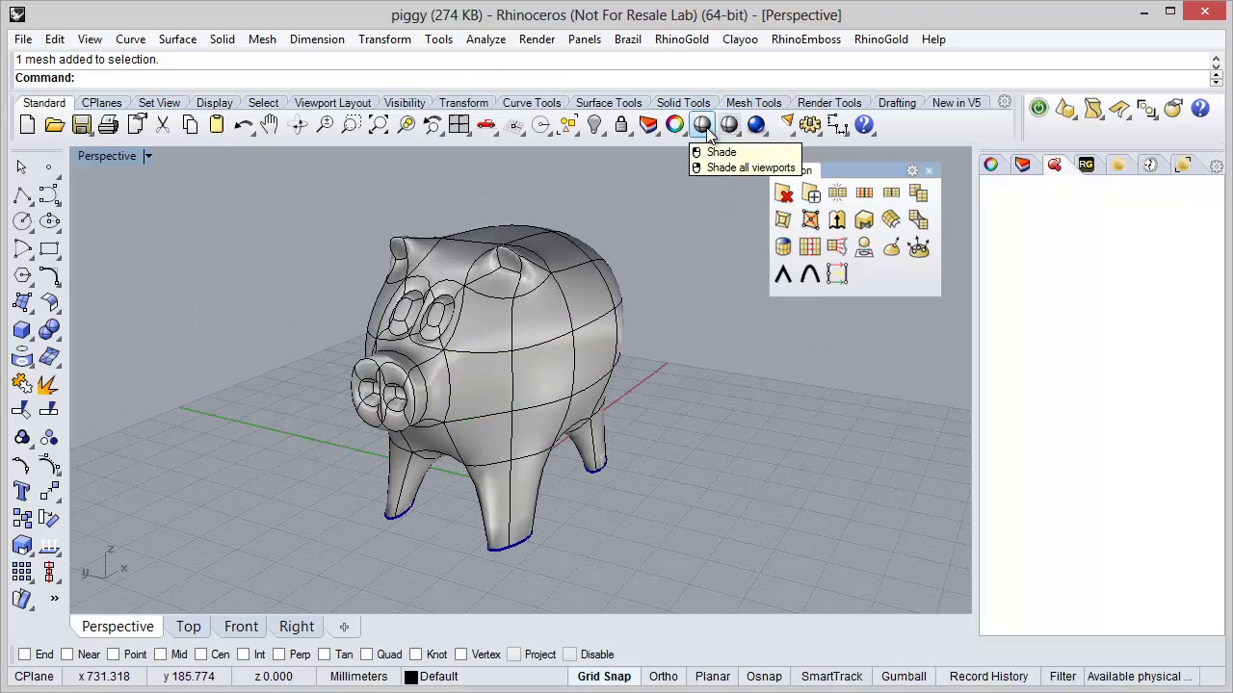
click(729, 127)
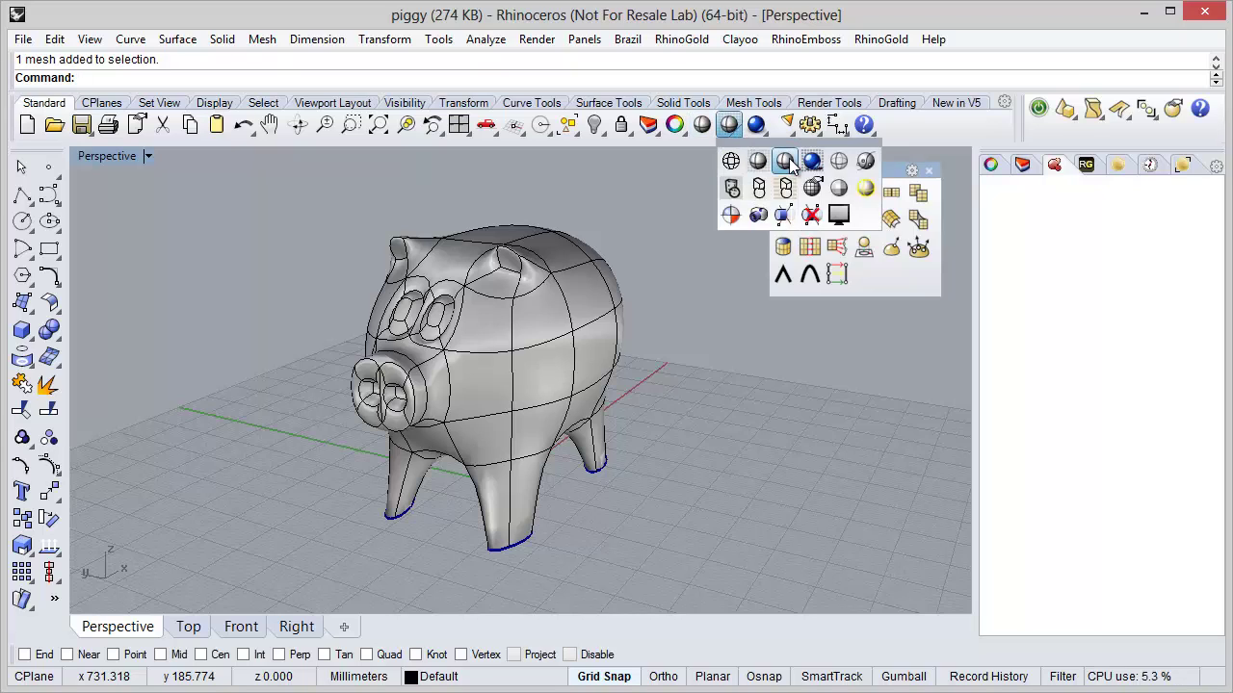
click(785, 160)
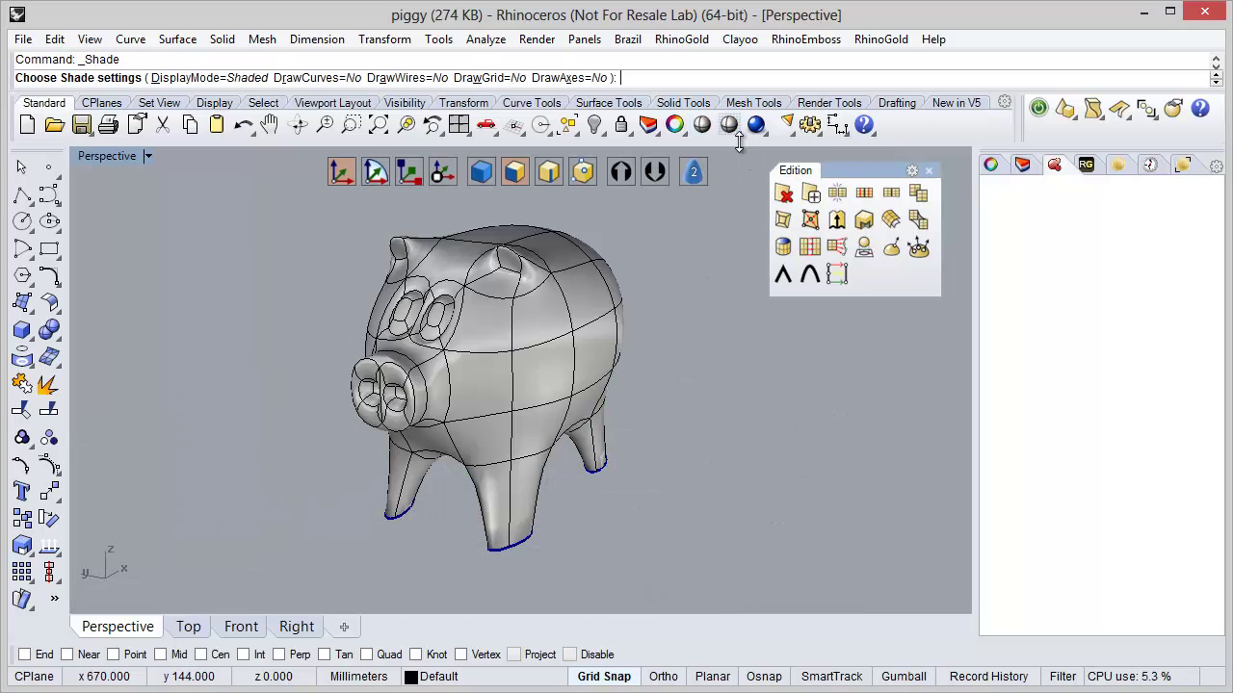
click(736, 134)
click(812, 160)
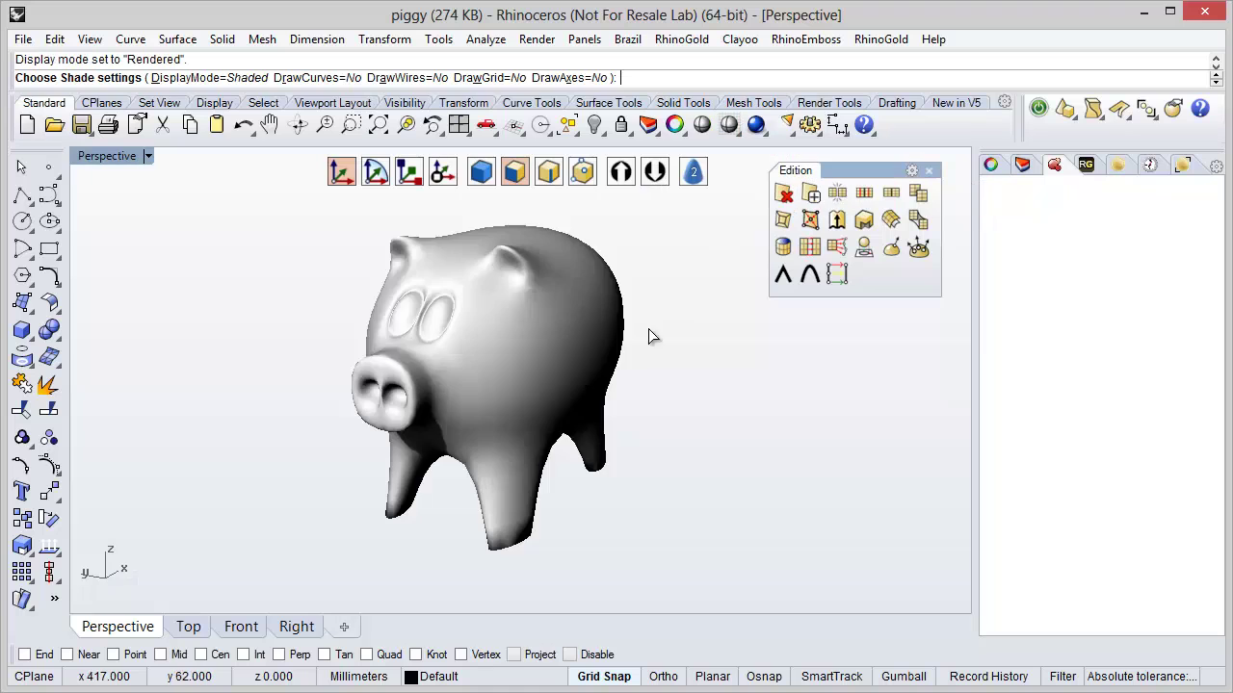
right_drag(648, 328, 486, 420)
scroll(587, 394, down, 3)
scroll(512, 423, up, 3)
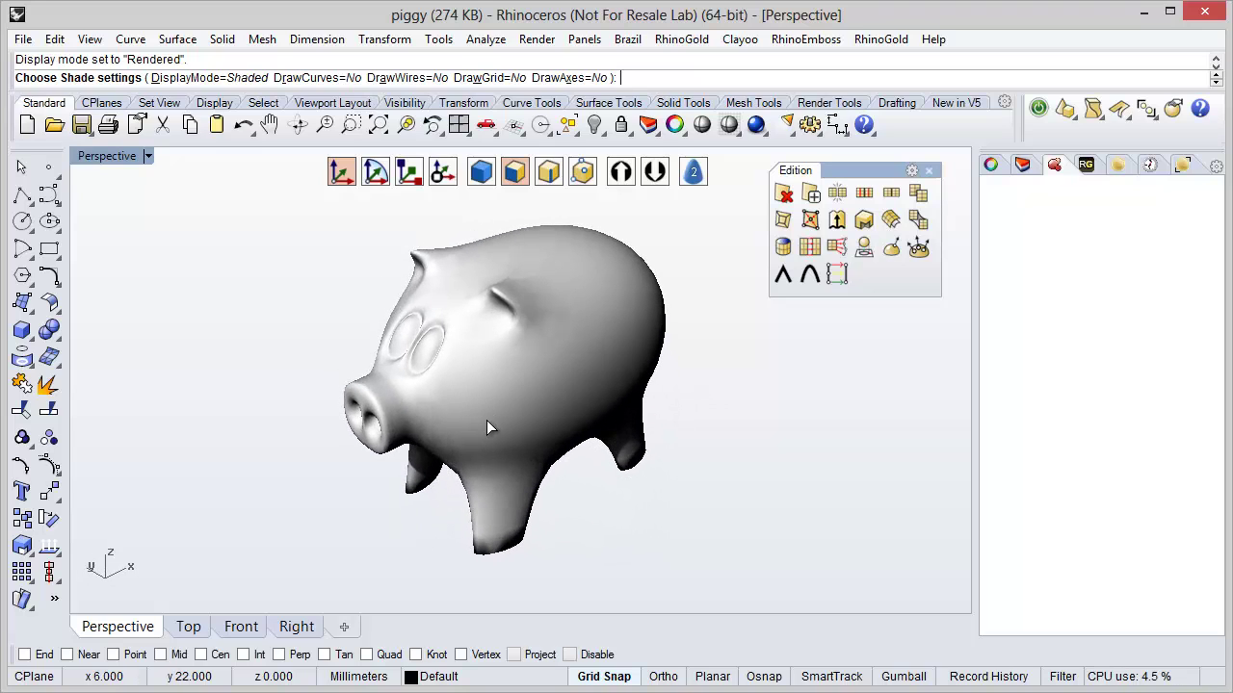